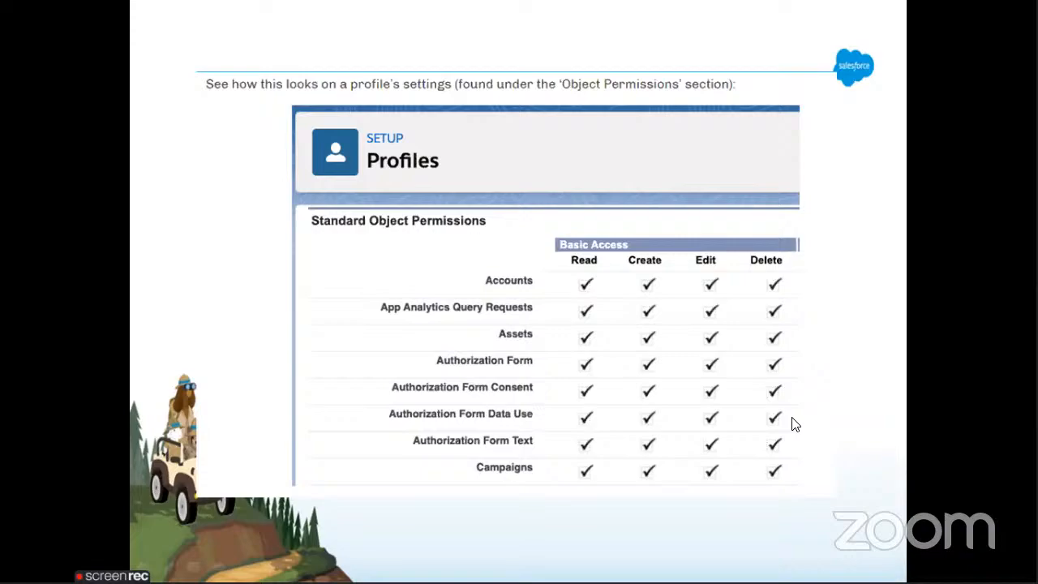
Advance the slideshow past the object permissions slides to the slide on ultimate administrative permissions.
key("Right")
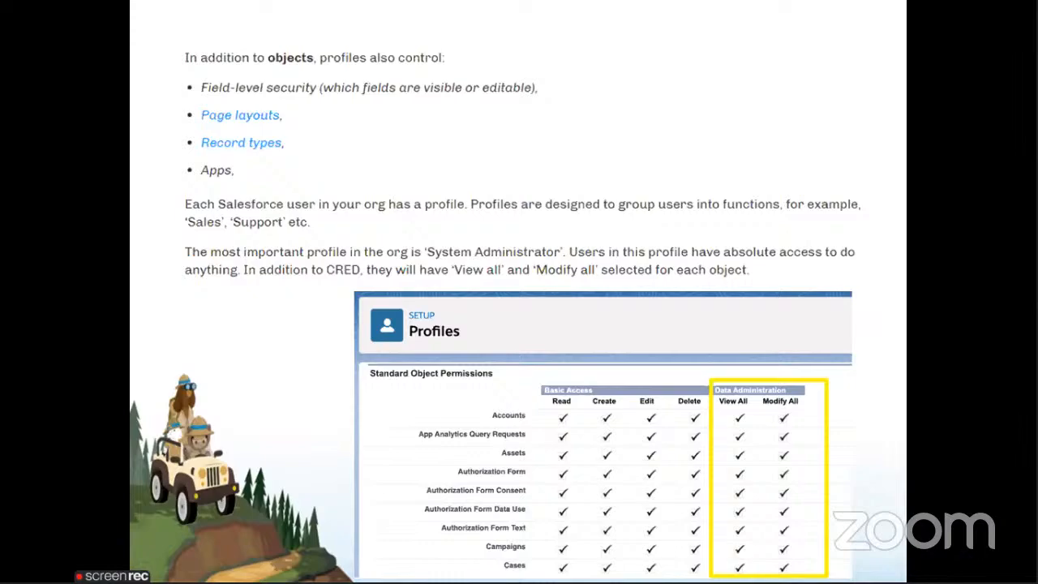
left_click(433, 413)
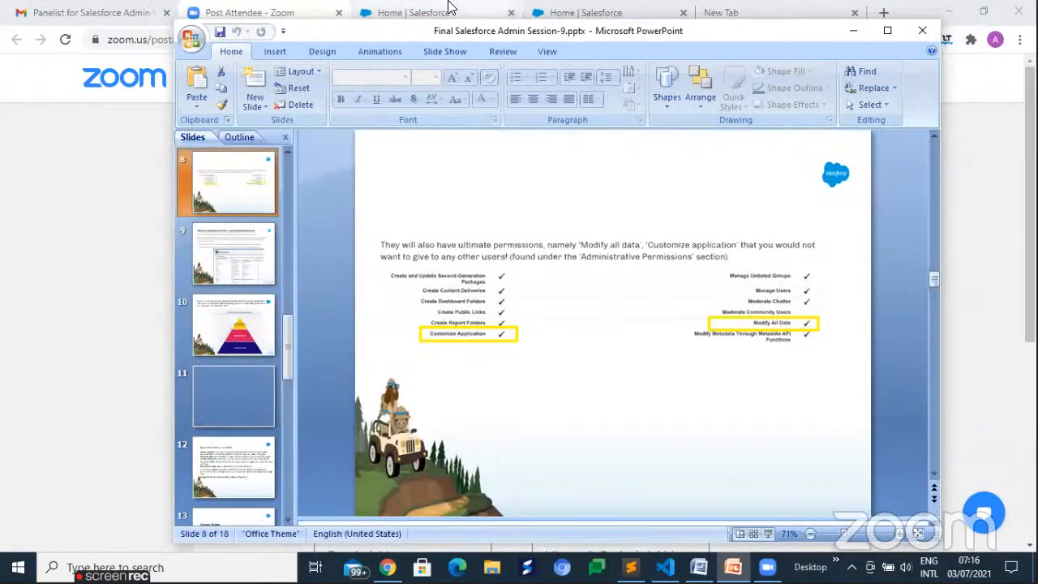
Switch to Salesforce Setup in the browser, search the setup pages for "shar" and open Sharing Settings.
left_click(450, 8)
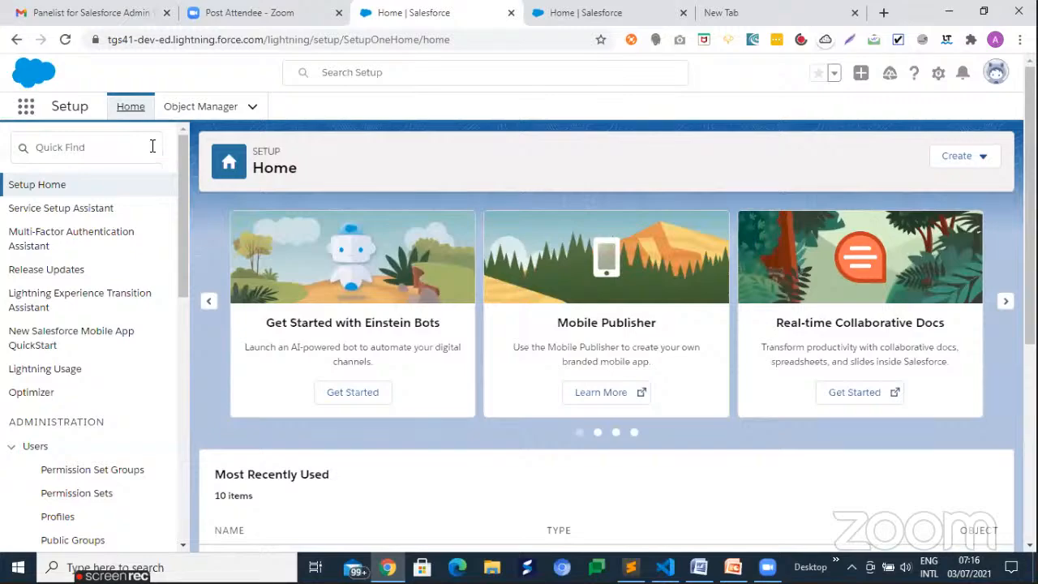
left_click(153, 146)
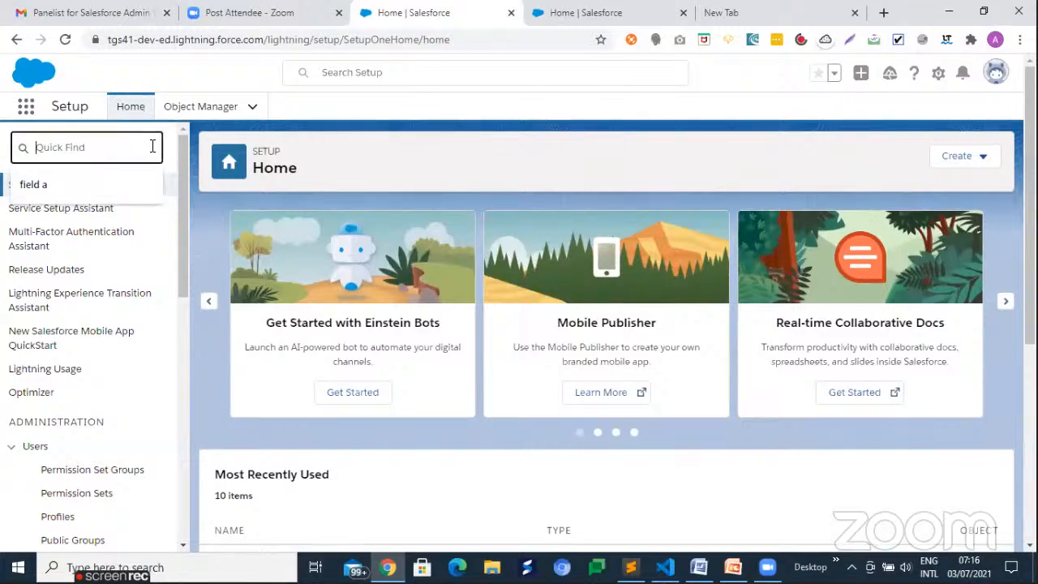
type("sha")
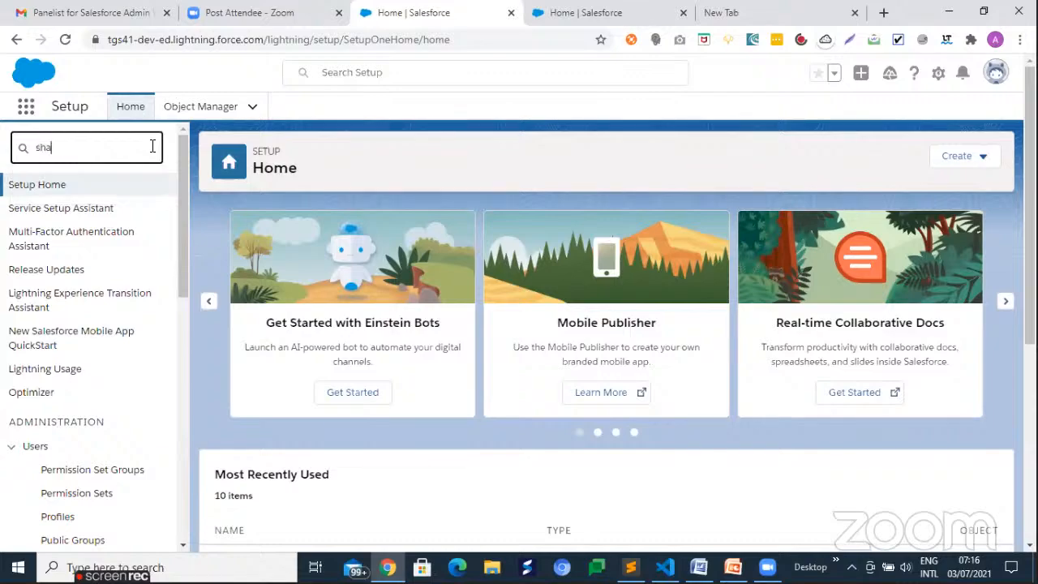
type("r")
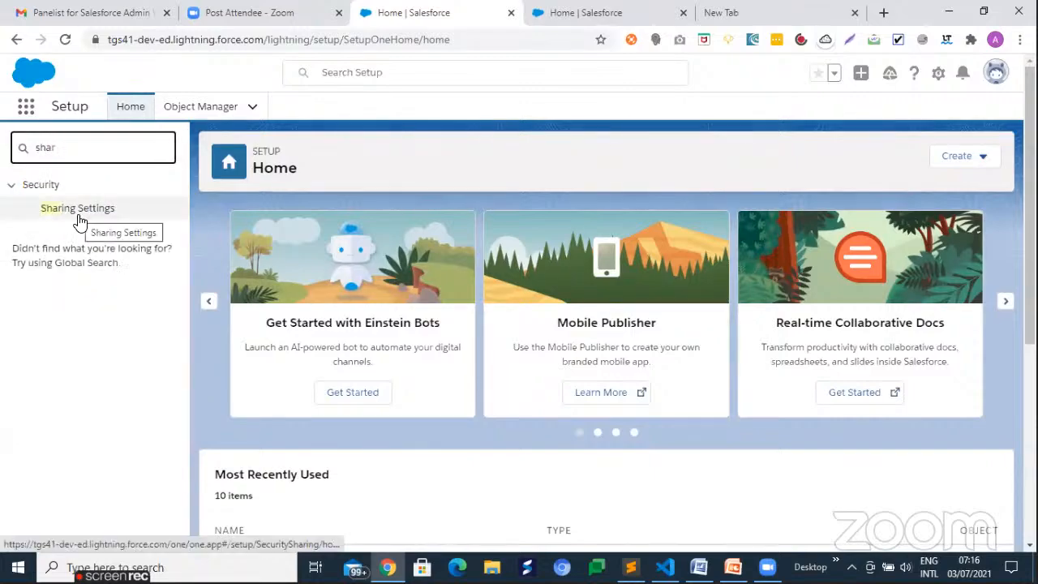
left_click(77, 217)
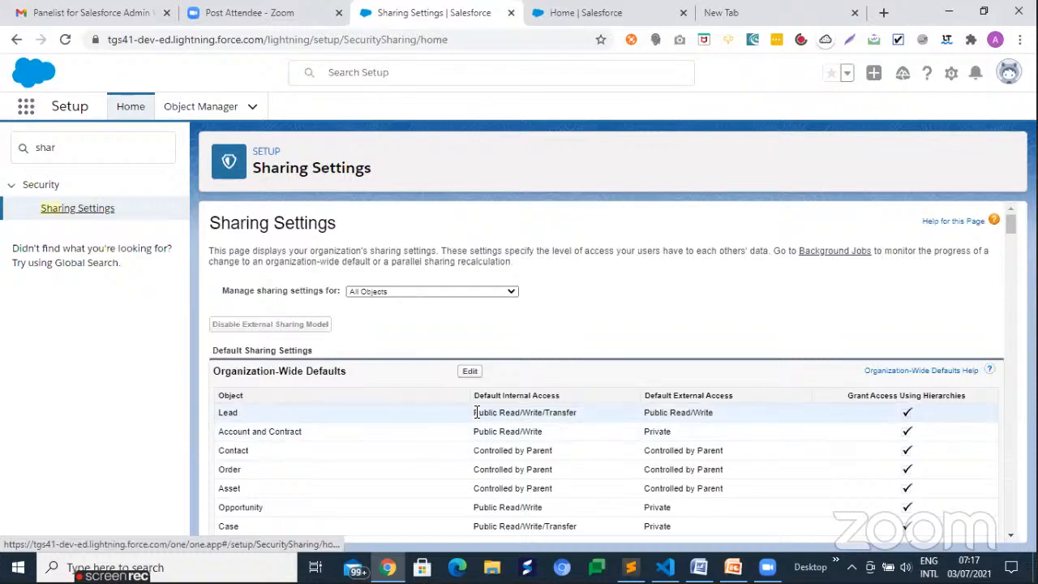
Open the organization-wide defaults for editing, set Lead's default external access to Private and accept the lead queue notice.
left_click_drag(474, 413, 575, 412)
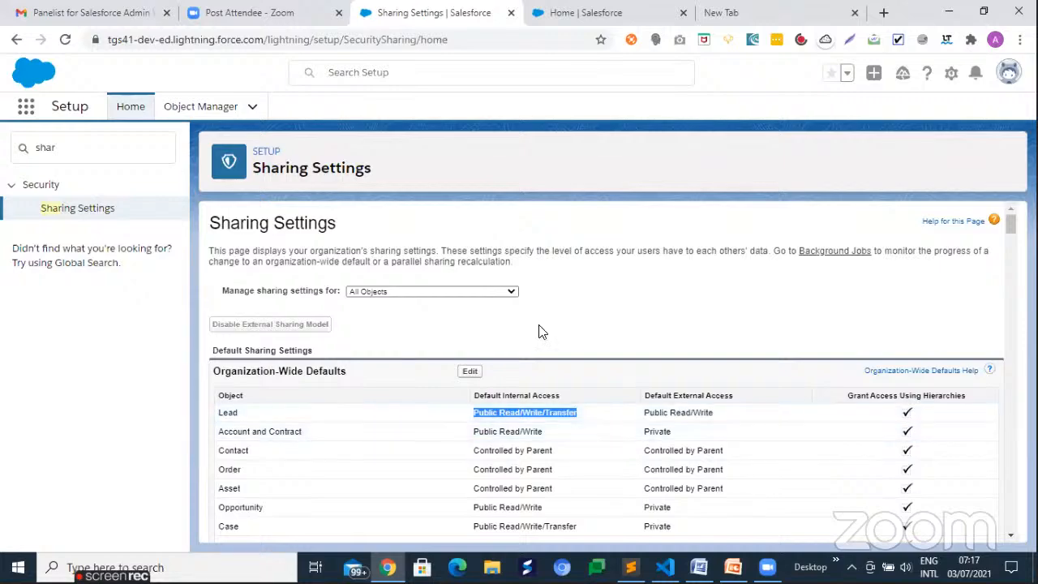
left_click(470, 373)
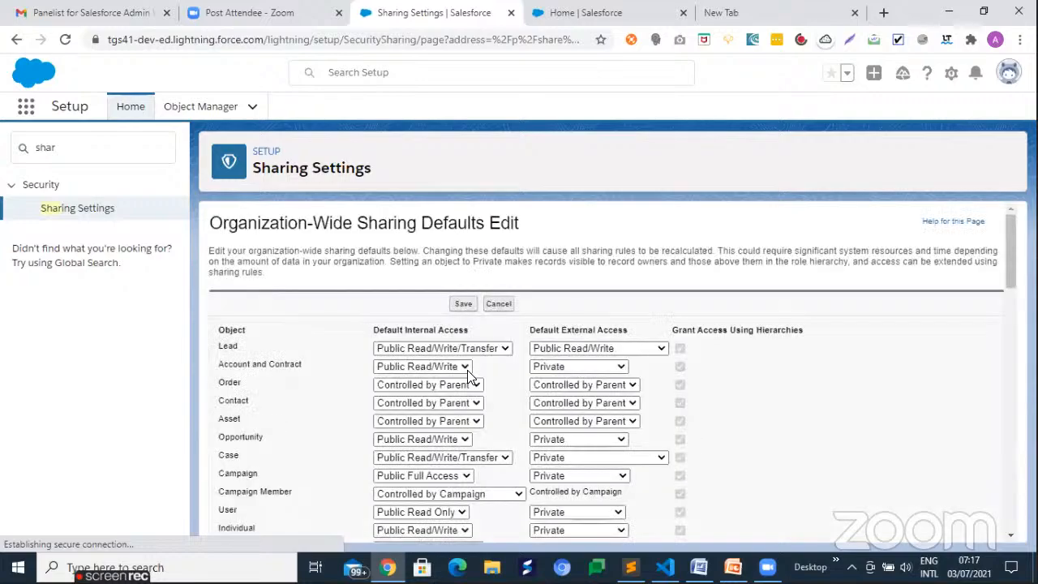
left_click(596, 350)
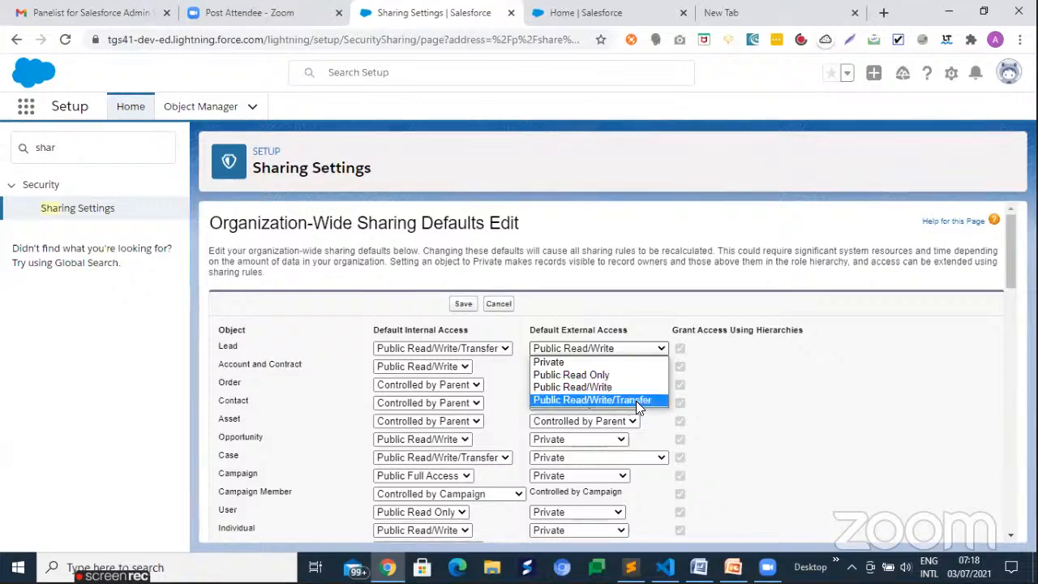
left_click(547, 363)
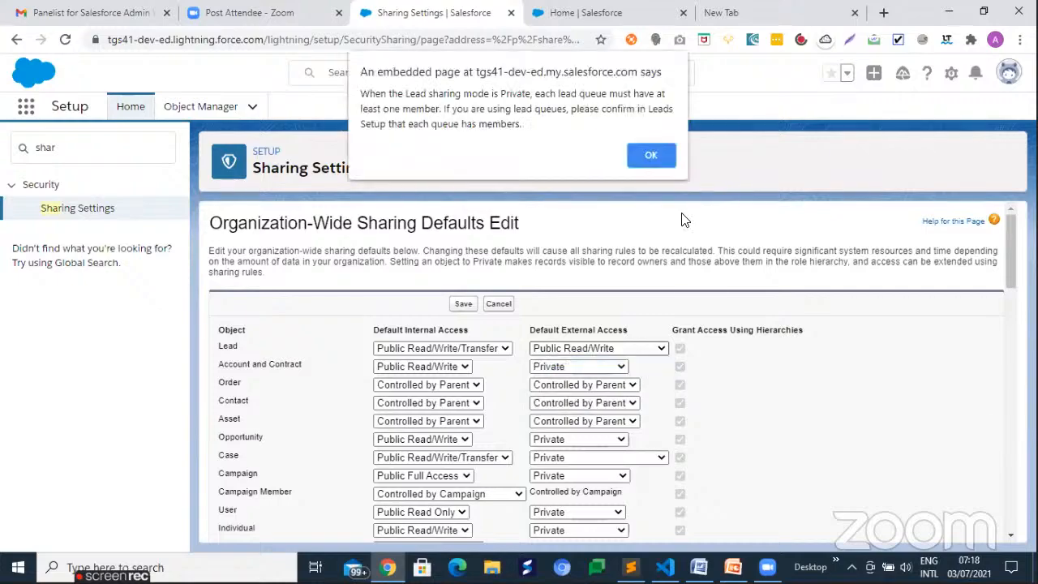
left_click(652, 169)
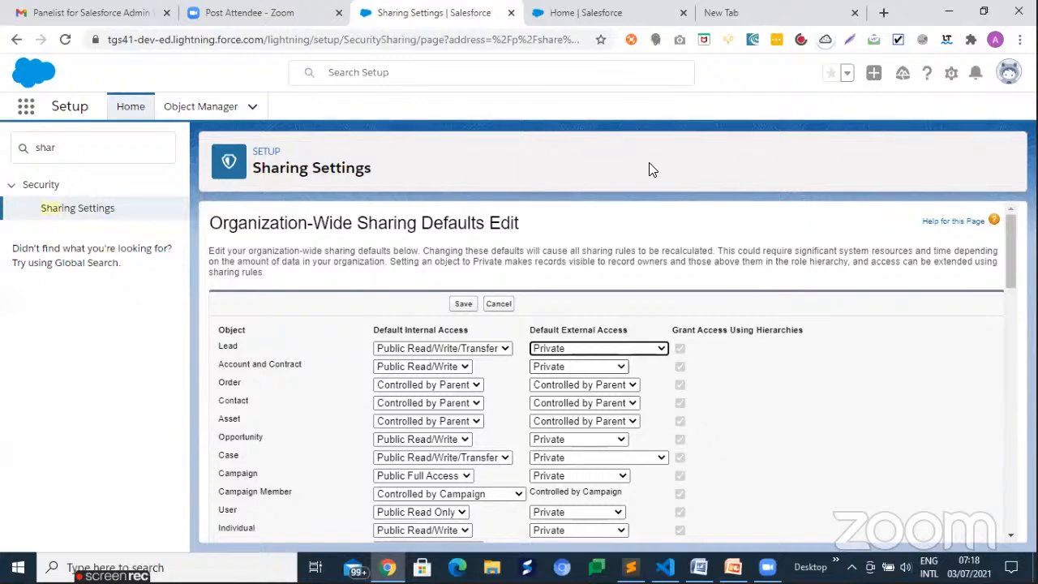
Try Public Read Only and Public Read/Write as the default external access for Lead.
left_click(562, 349)
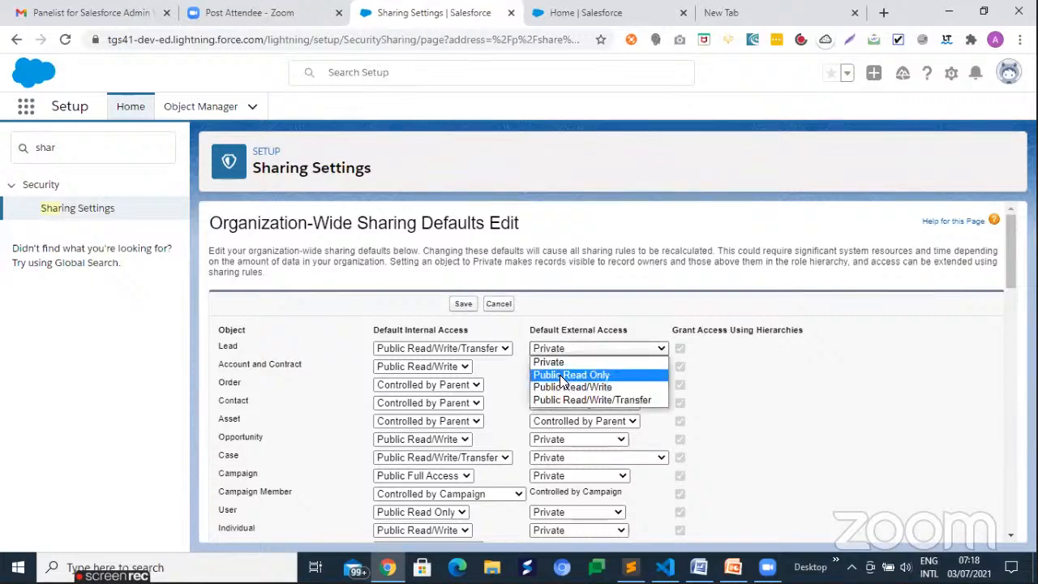
key("Return")
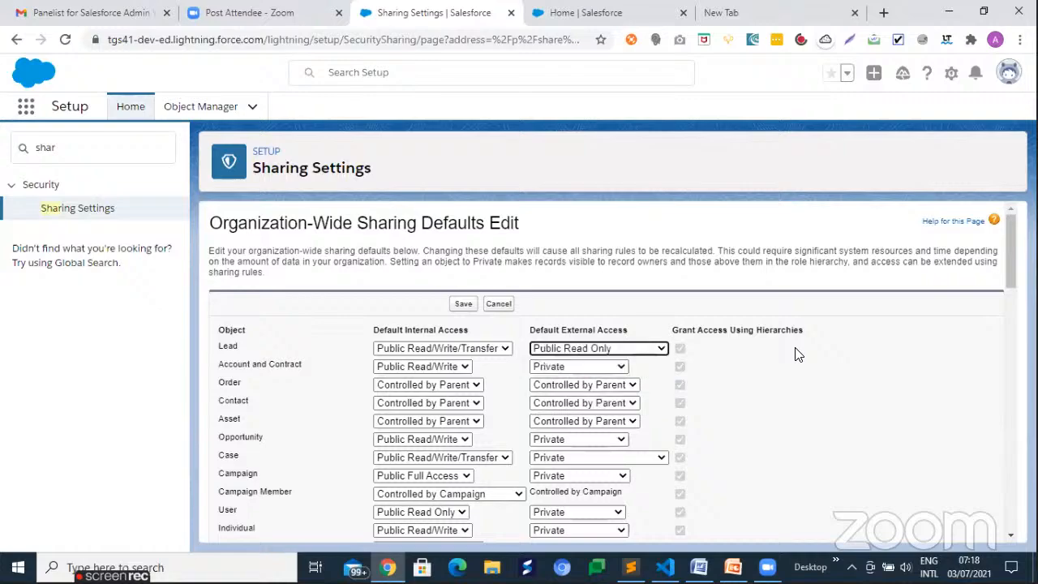
left_click(796, 348)
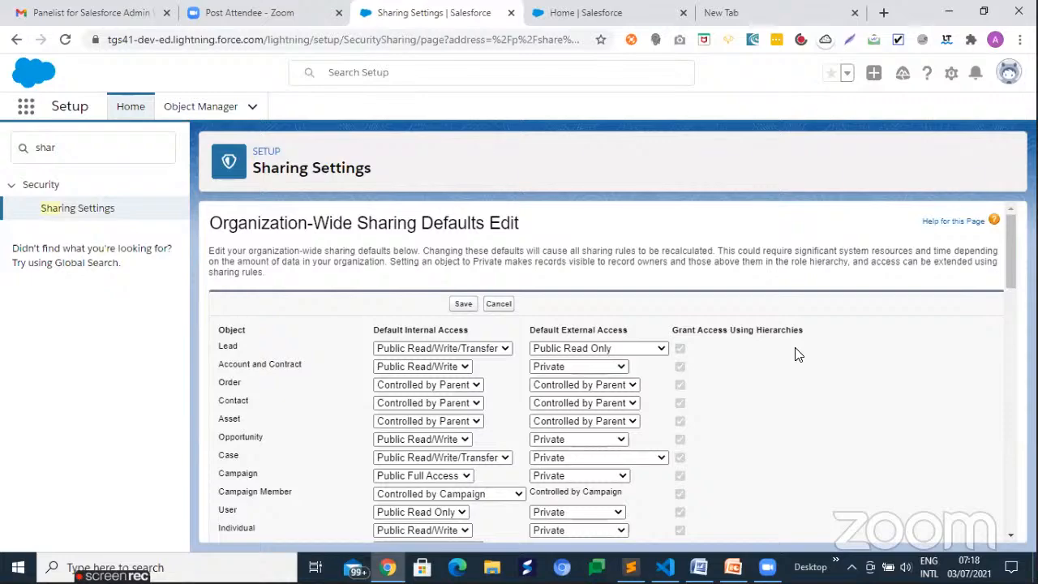
left_click(623, 347)
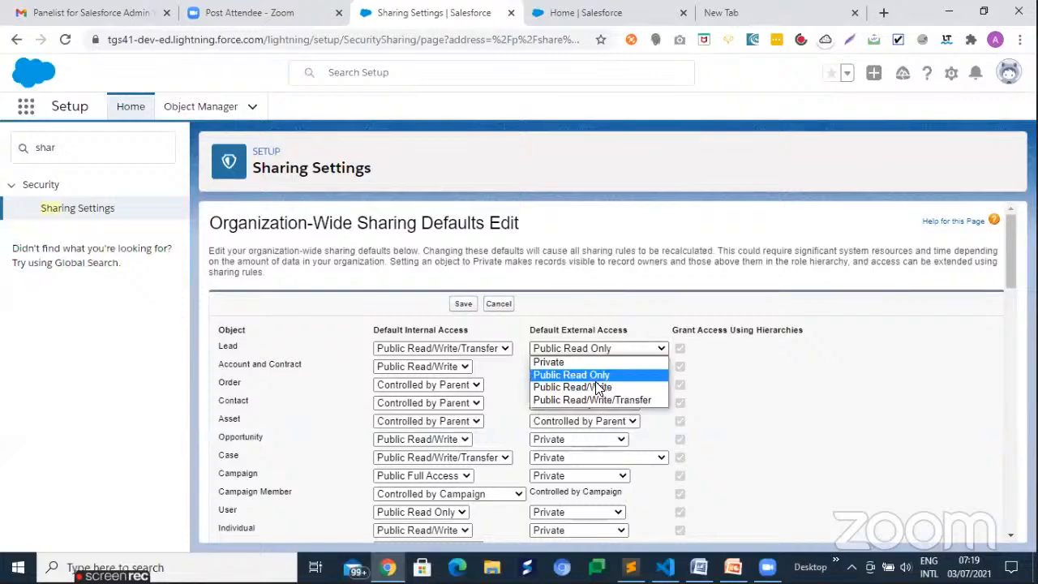
left_click(579, 352)
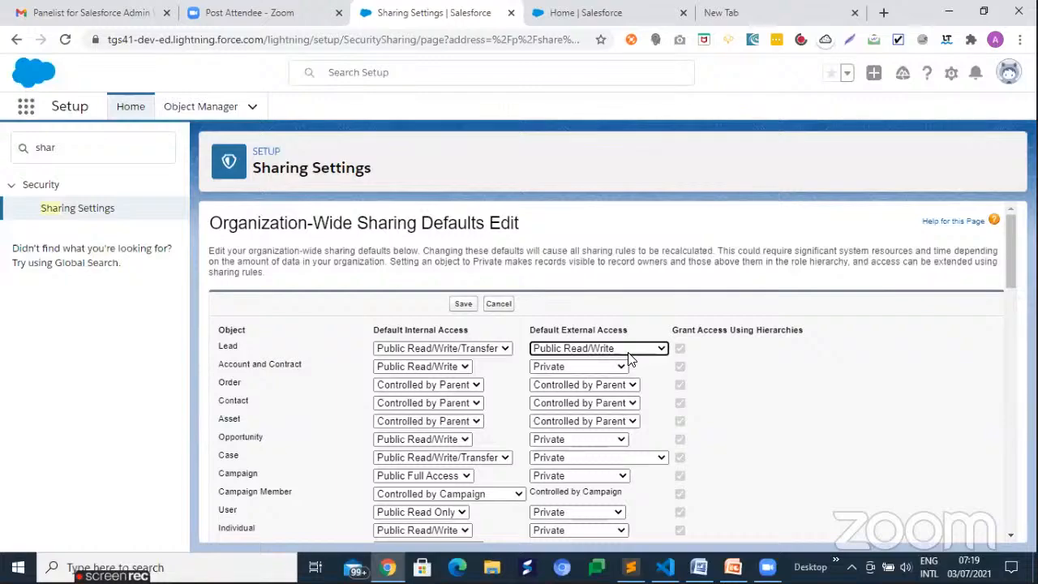
Switch Lead's default external access to Public Read Only and back to Private, accepting the lead queue notice.
left_click(628, 355)
left_click(573, 378)
left_click(567, 351)
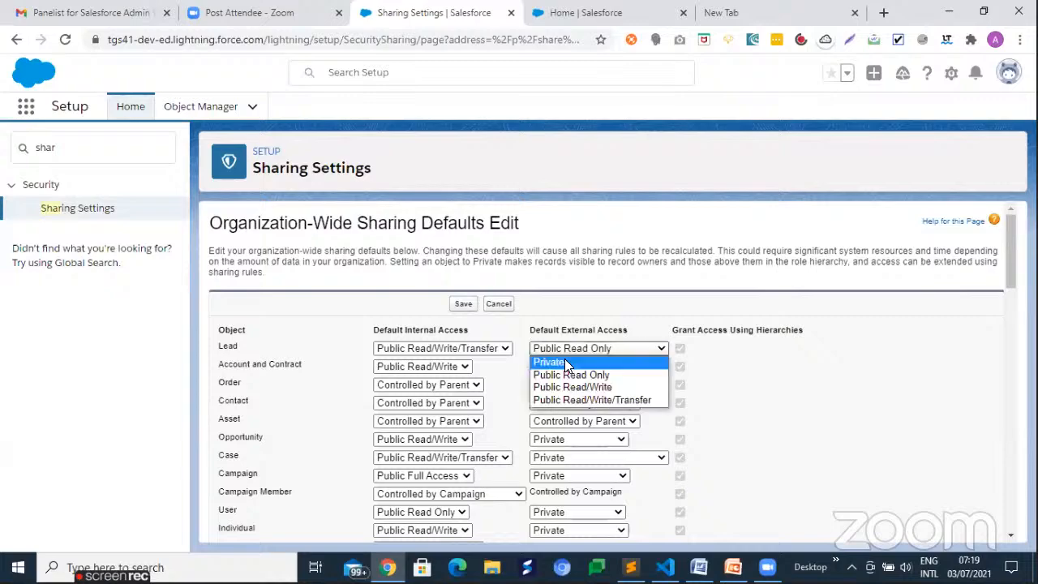
left_click(565, 362)
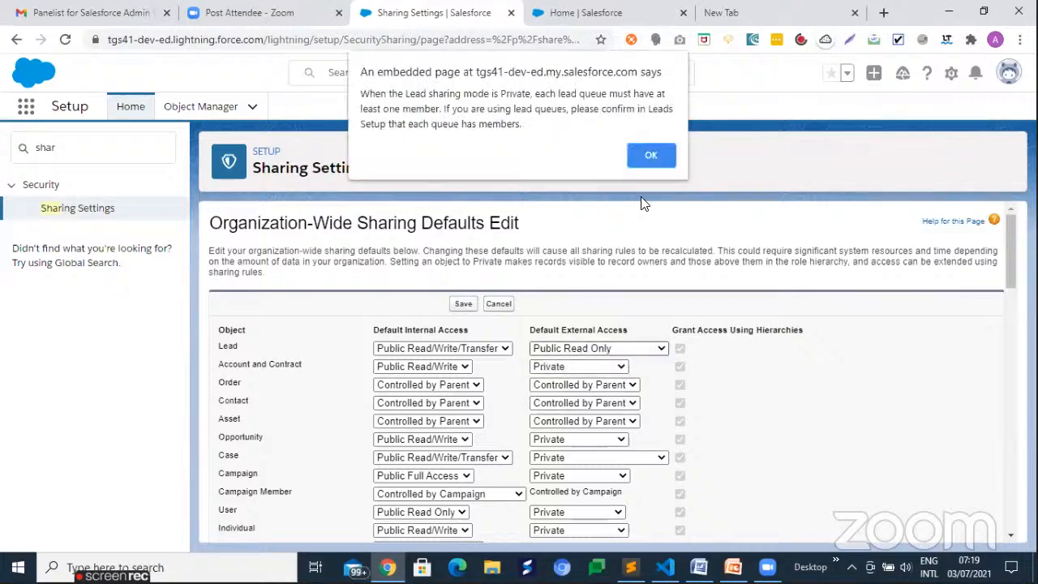
left_click(653, 160)
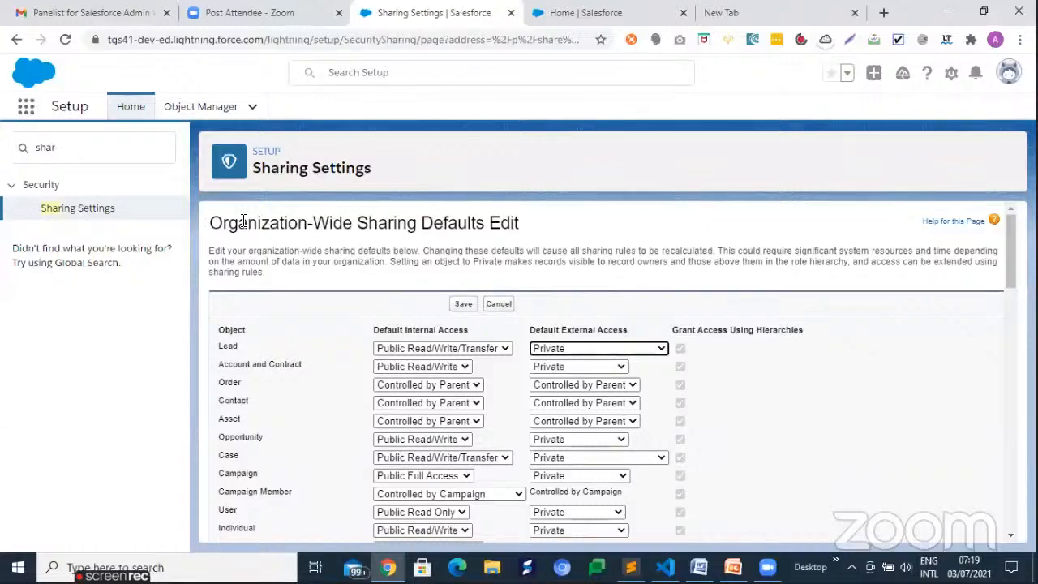
triple_click(495, 224)
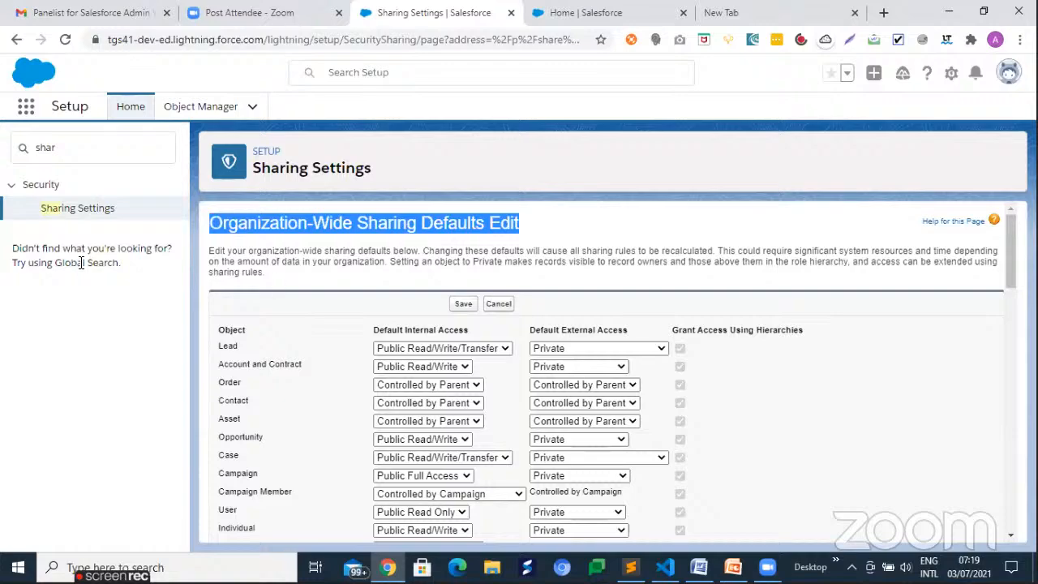
Search the setup pages for "profile" and open Profiles.
left_click_drag(68, 144, 2, 137)
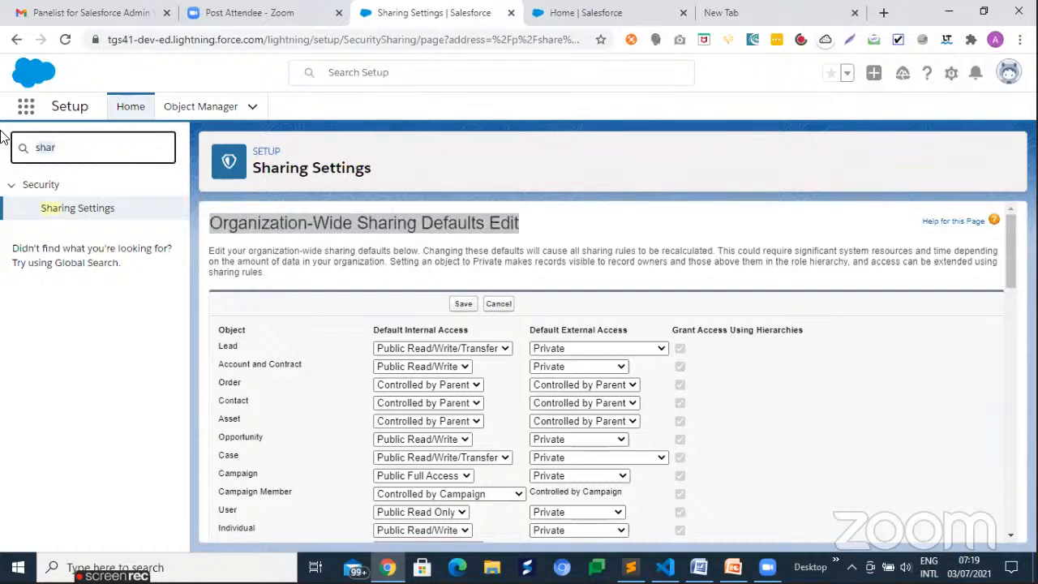
type("pr")
type("ofile")
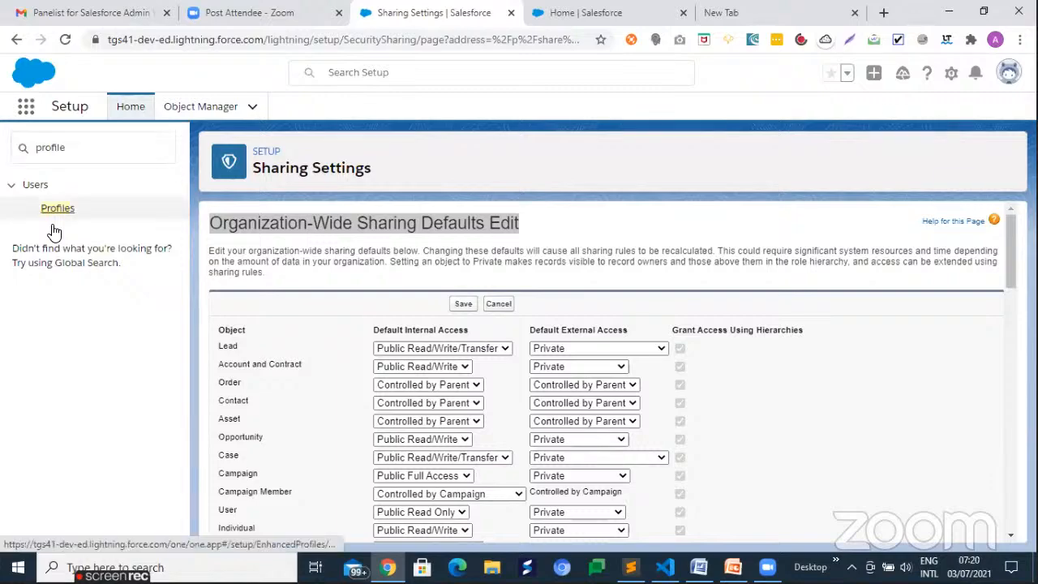
left_click(57, 210)
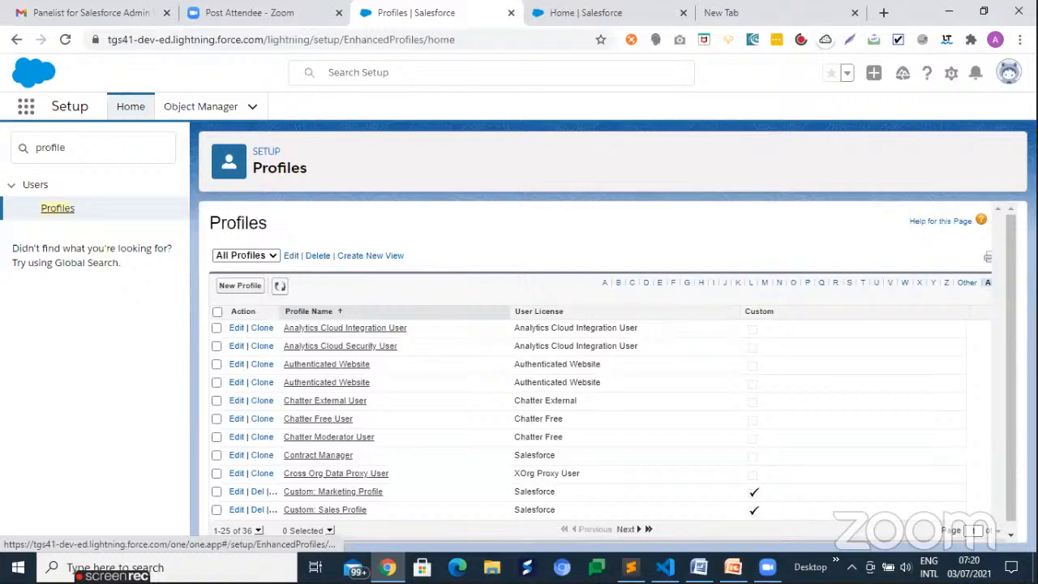
Filter the profile list to names starting with S and open the System Administrator profile.
left_click_drag(1013, 297, 1013, 306)
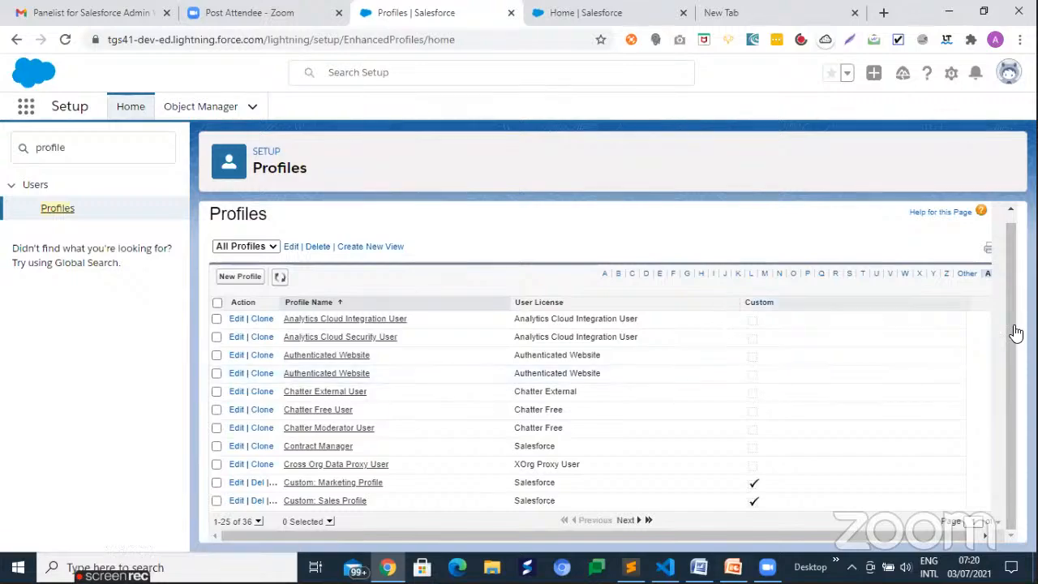
left_click(849, 275)
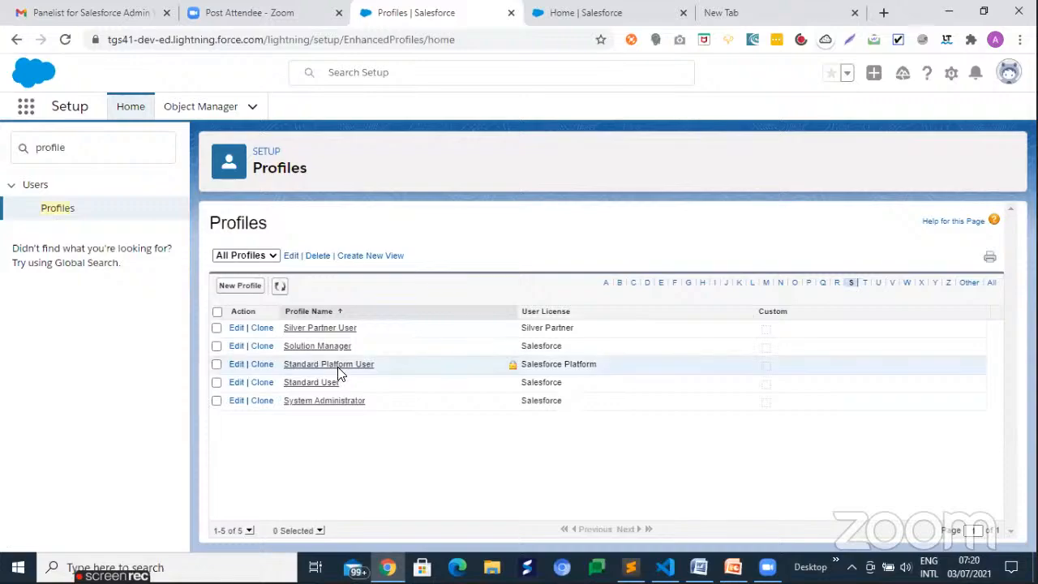
left_click(310, 401)
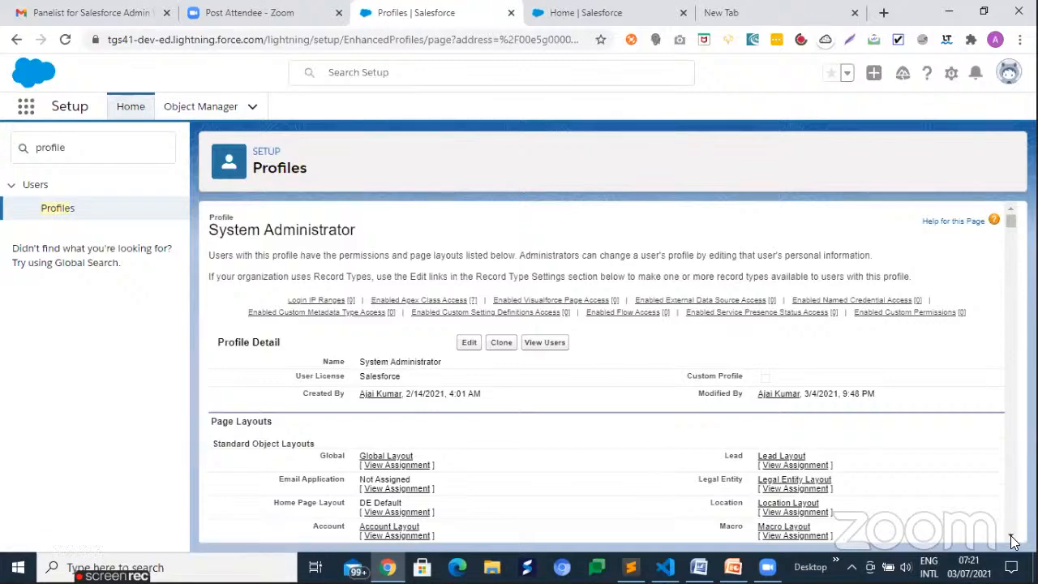
Examine the Profile Detail, Page Layouts and Field-Level Security sections of the System Administrator profile.
scroll(293, 382, "down", 1)
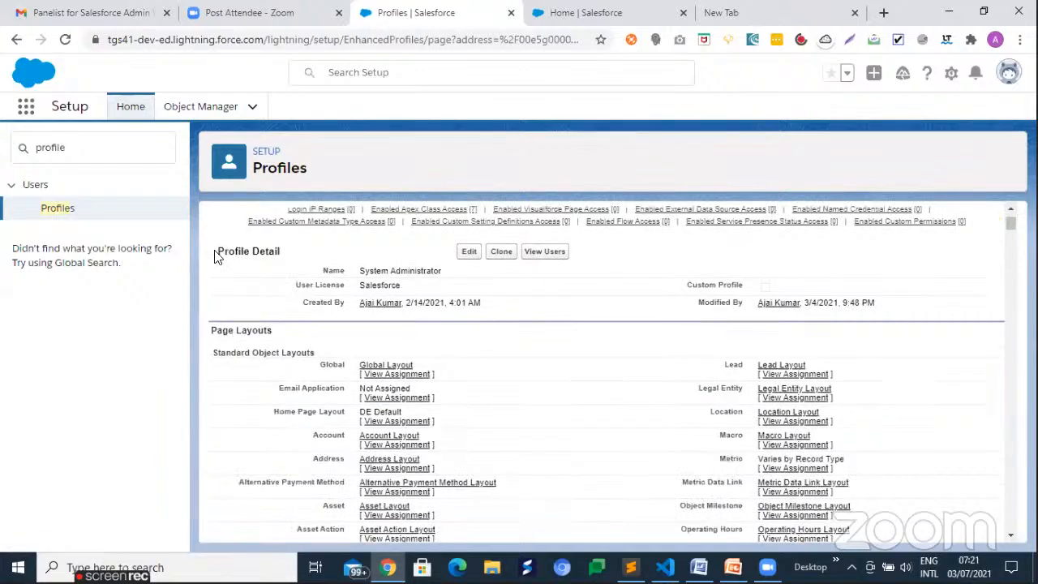
left_click_drag(295, 250, 217, 252)
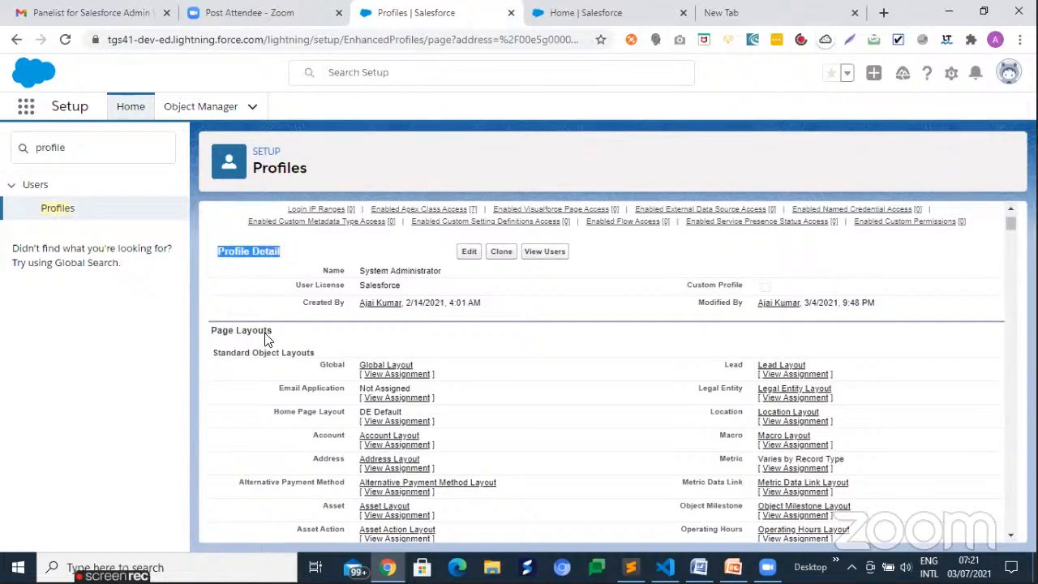
left_click_drag(272, 333, 211, 331)
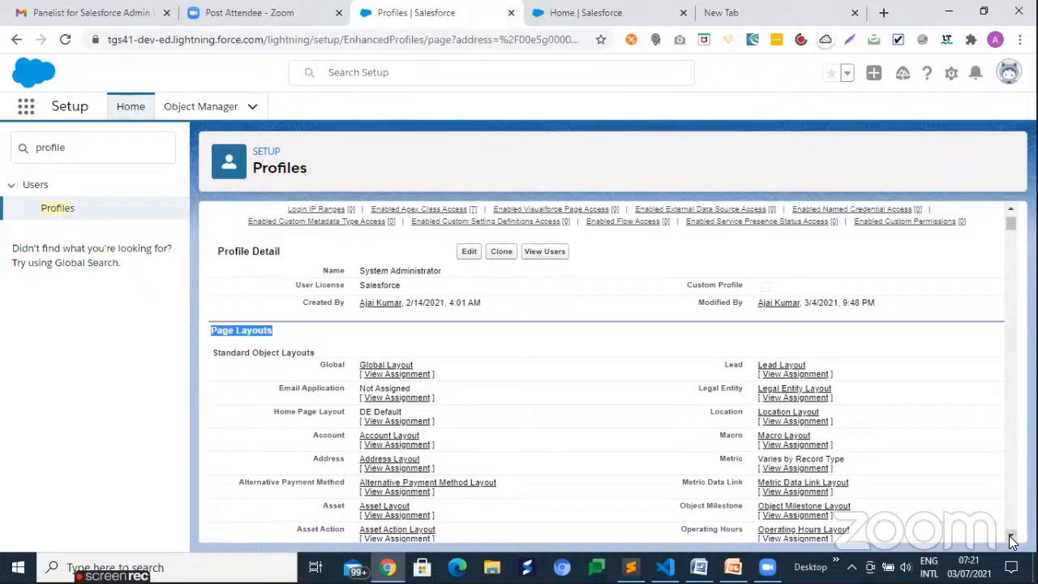
left_click(1011, 539)
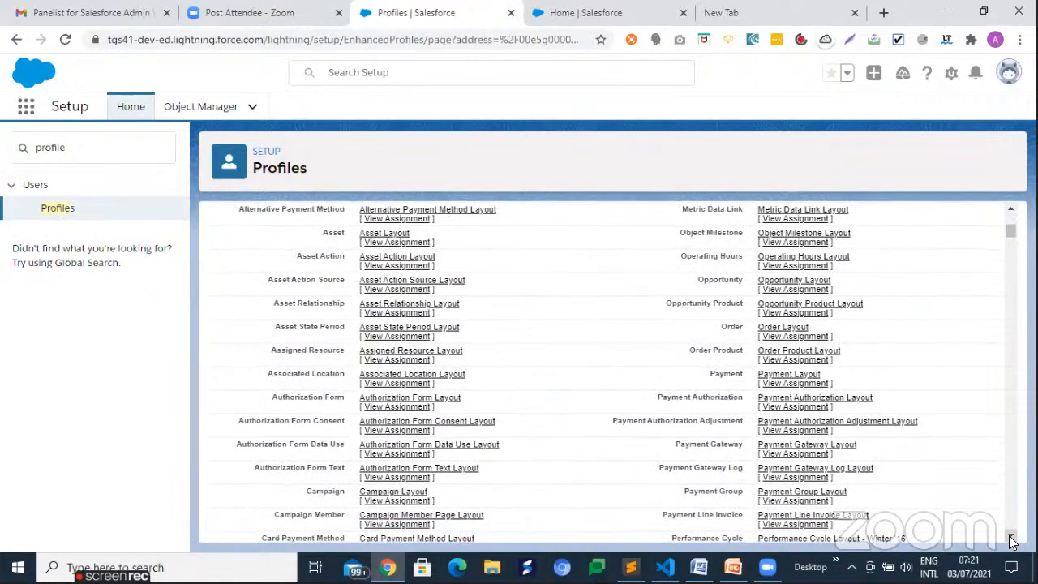
left_click(1011, 539)
left_click(1011, 539)
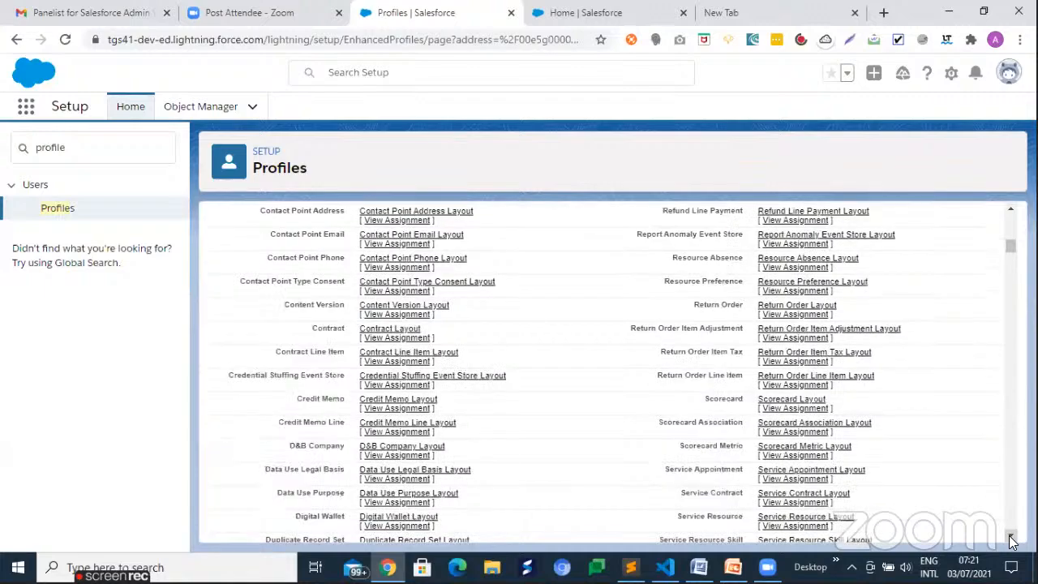
left_click(1011, 540)
left_click(1011, 540)
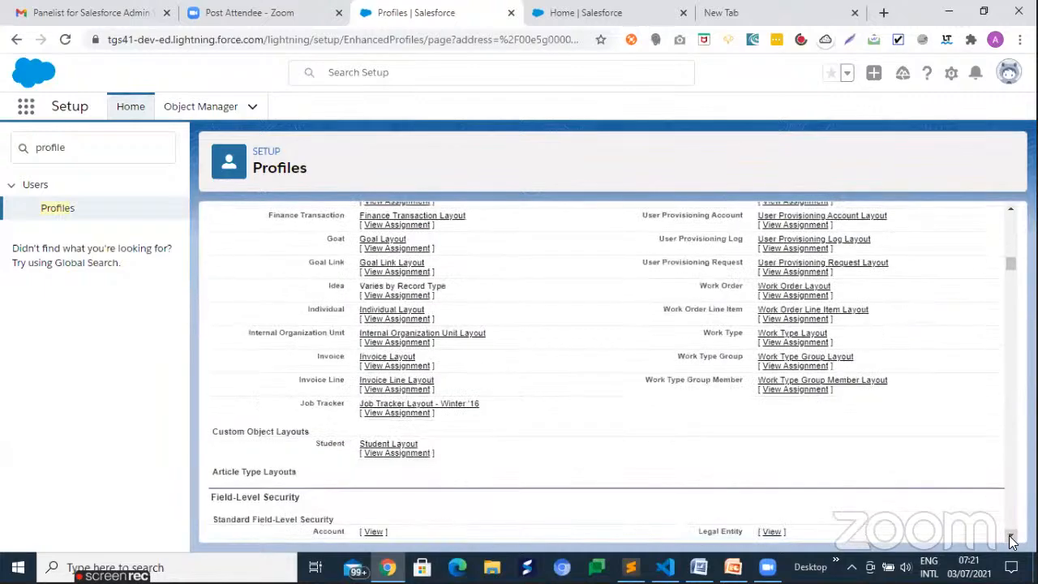
scroll(278, 328, "down", 1)
scroll(215, 253, "down", 4)
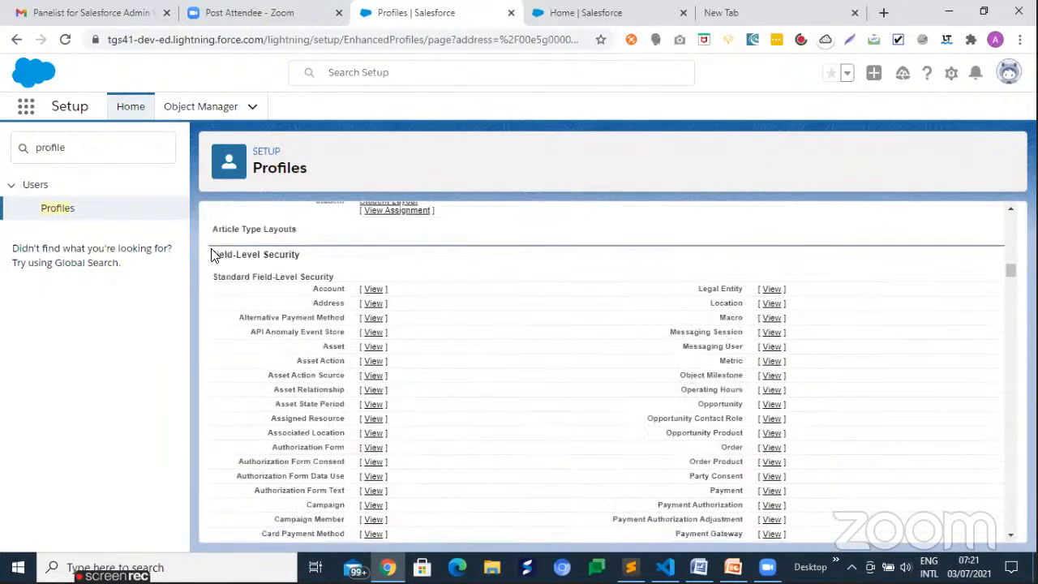
triple_click(298, 256)
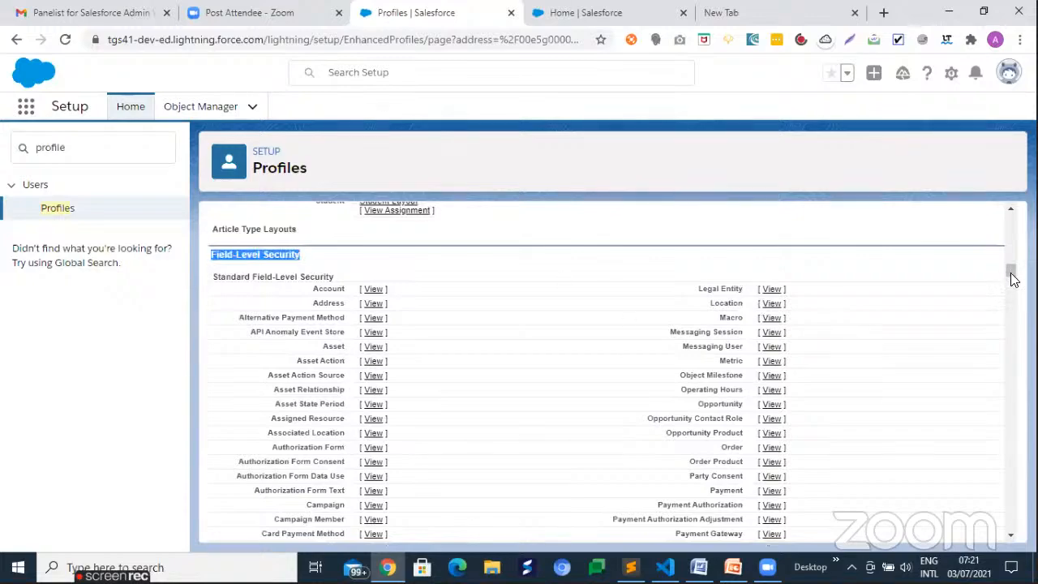
Examine the Custom App Settings of the System Administrator profile, including the visible apps and the default Sales app.
left_click(1013, 300)
scroll(632, 283, "down", 10)
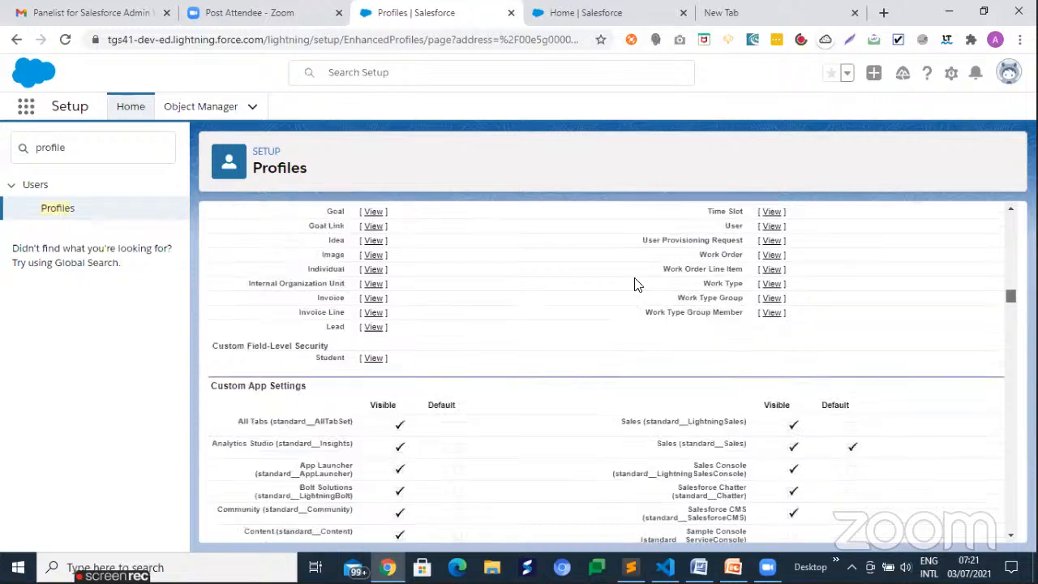
scroll(433, 294, "down", 3)
left_click_drag(211, 255, 298, 256)
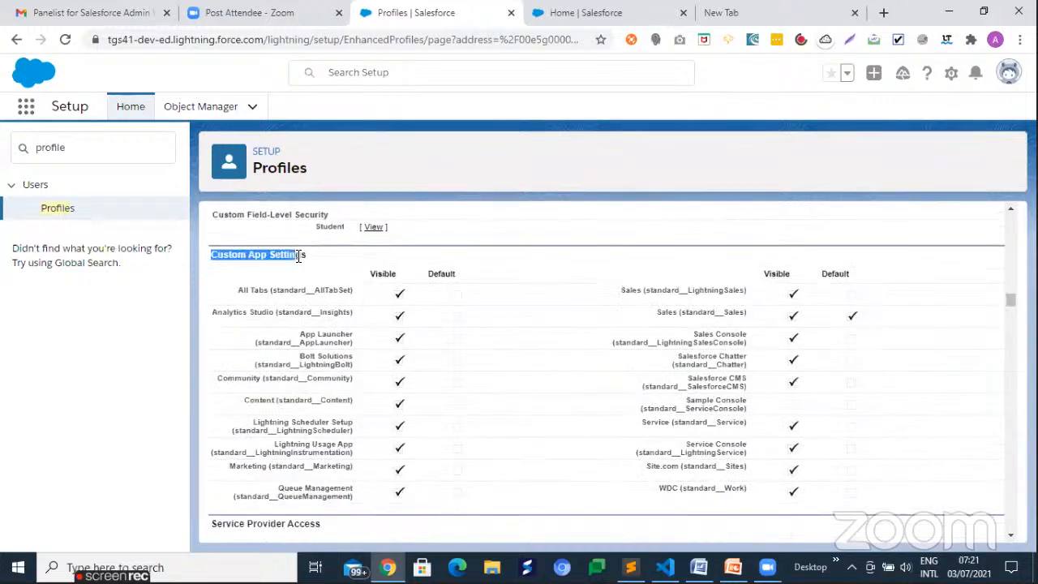
left_click_drag(298, 256, 308, 255)
left_click(306, 259)
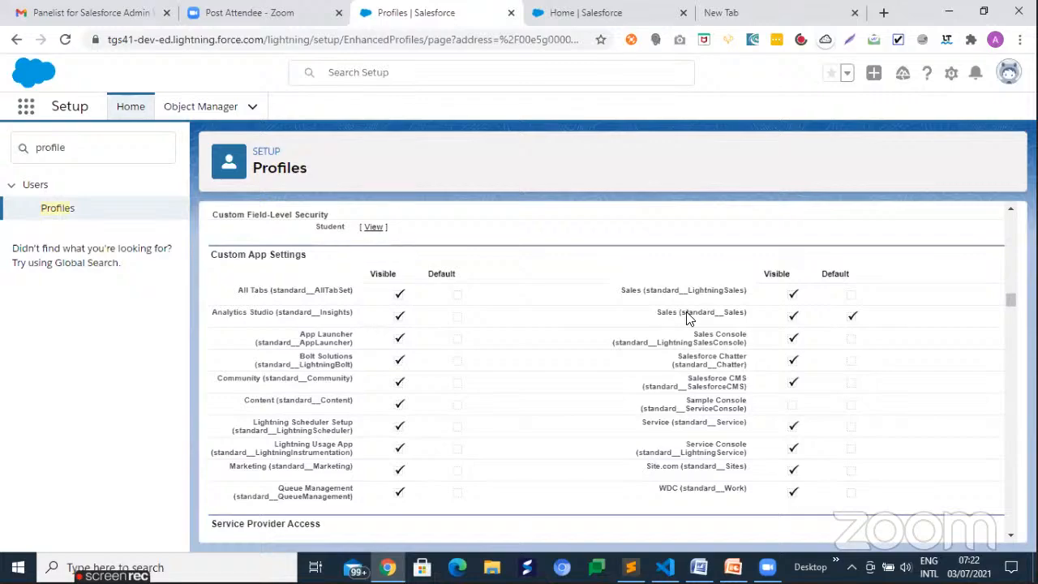
left_click_drag(658, 313, 689, 313)
Review the profile's Tab Settings for standard and custom tabs and locate the Record Type Settings section.
scroll(477, 273, "down", 4)
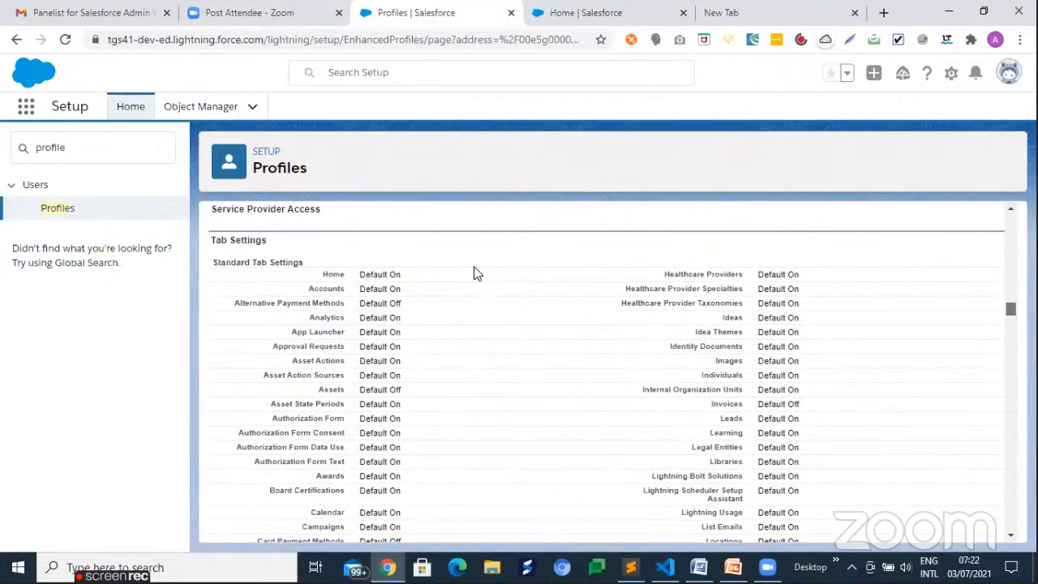
scroll(476, 273, "down", 1)
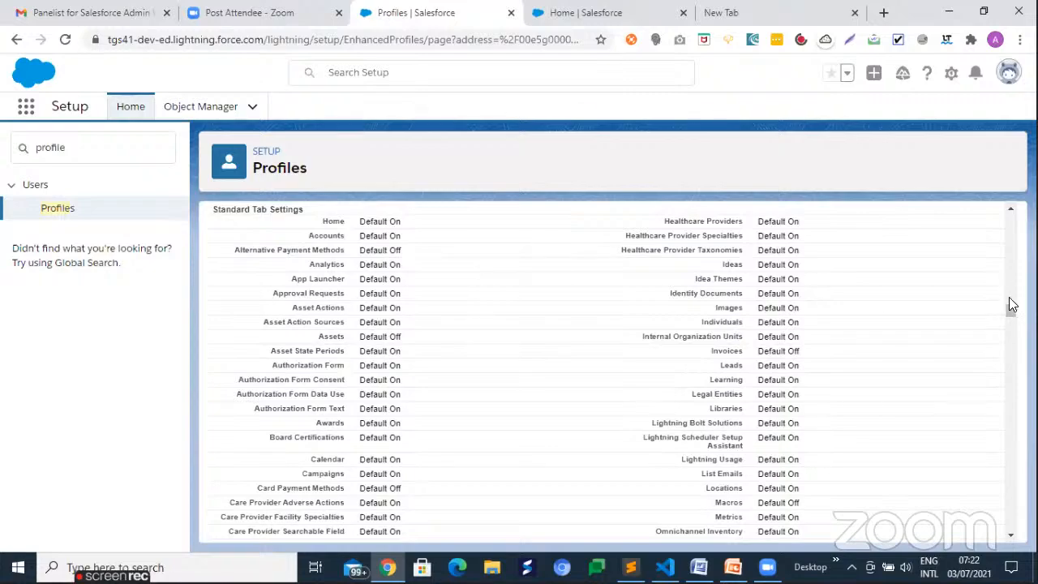
left_click(1012, 334)
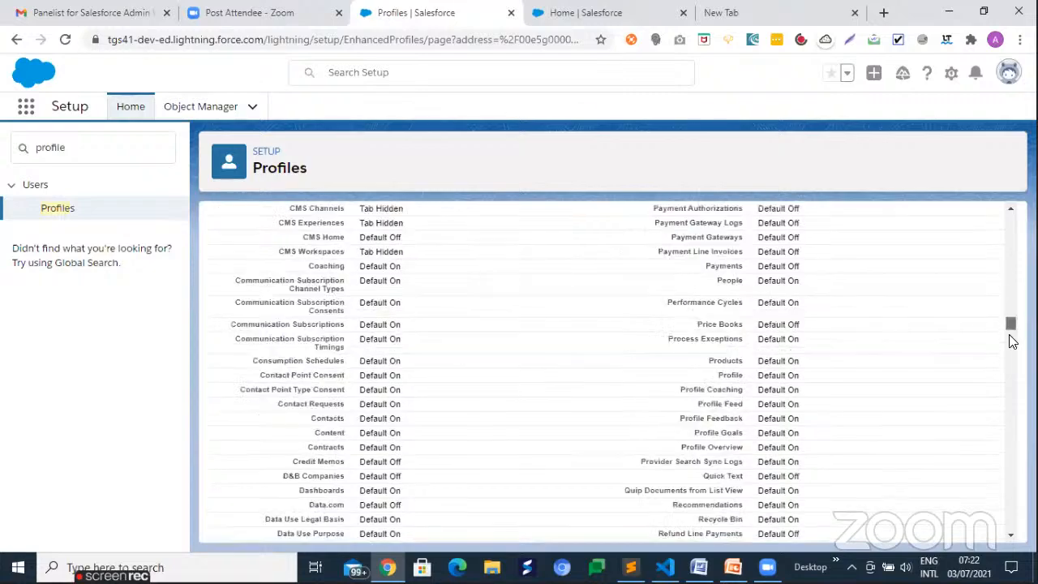
left_click(1012, 340)
scroll(262, 273, "down", 2)
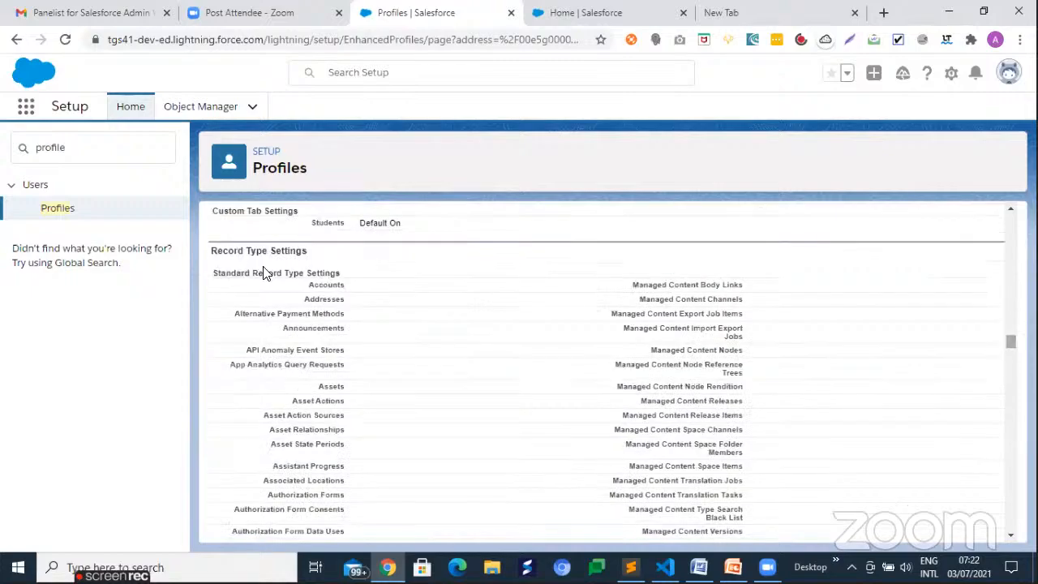
left_click_drag(217, 251, 326, 260)
Look through the profile's record types and user permissions to the Standard Object Permissions, and examine the access for Leads.
left_click(1011, 381)
left_click(1011, 401)
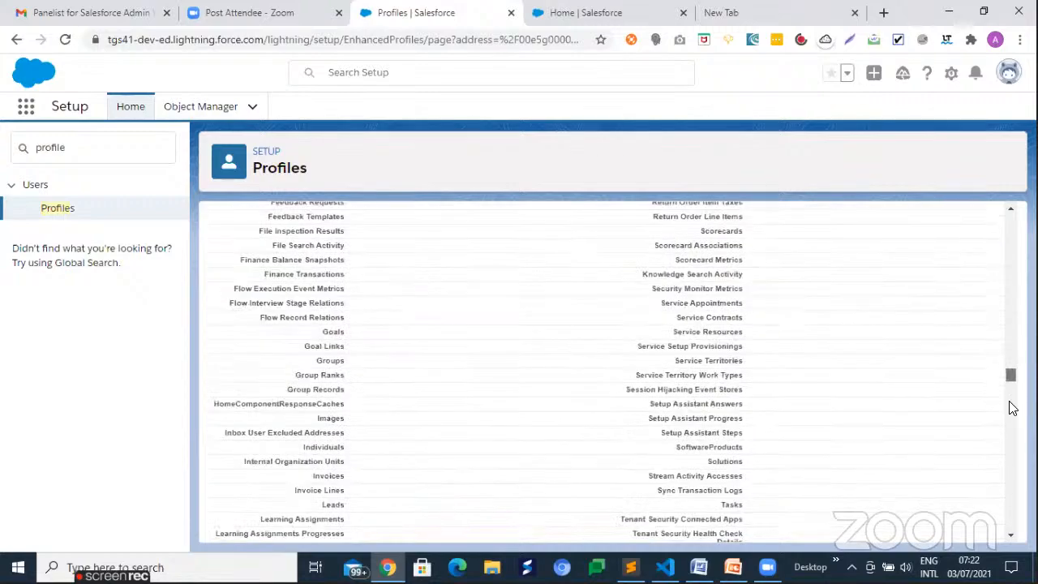
left_click(1011, 423)
left_click(1012, 452)
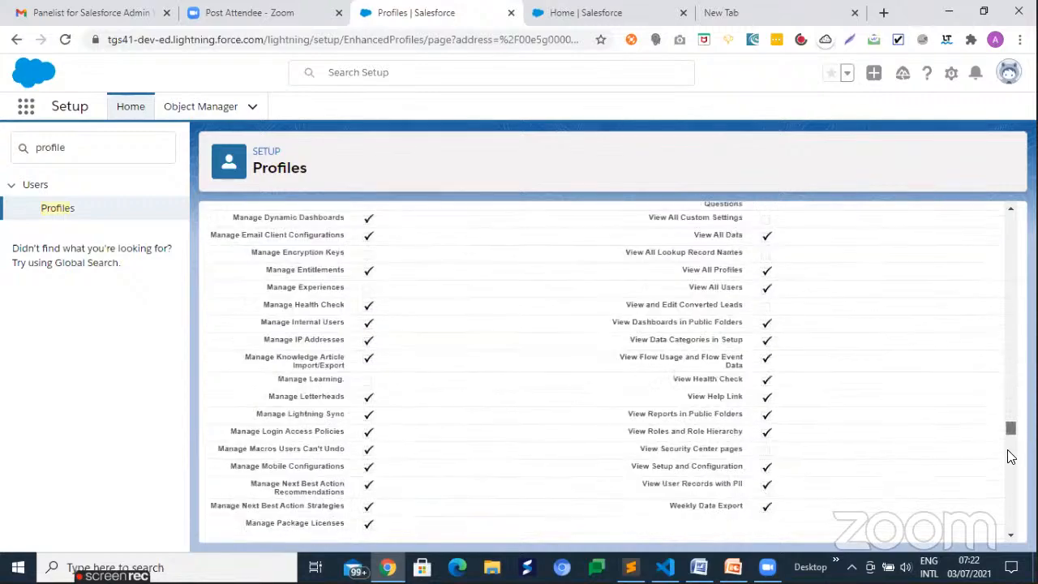
left_click(1011, 468)
left_click(1012, 464)
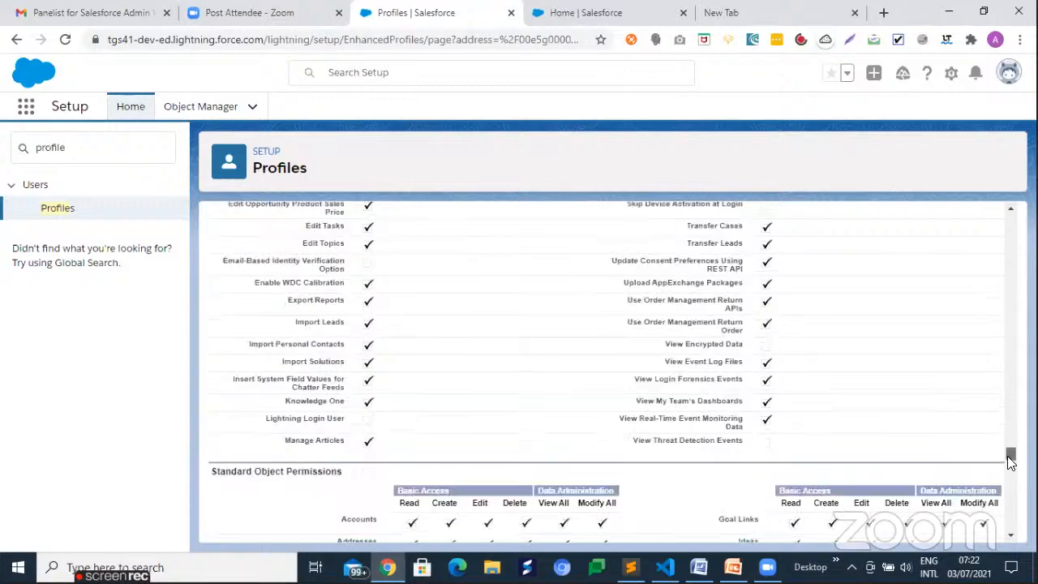
scroll(371, 461, "down", 1)
scroll(321, 430, "down", 1)
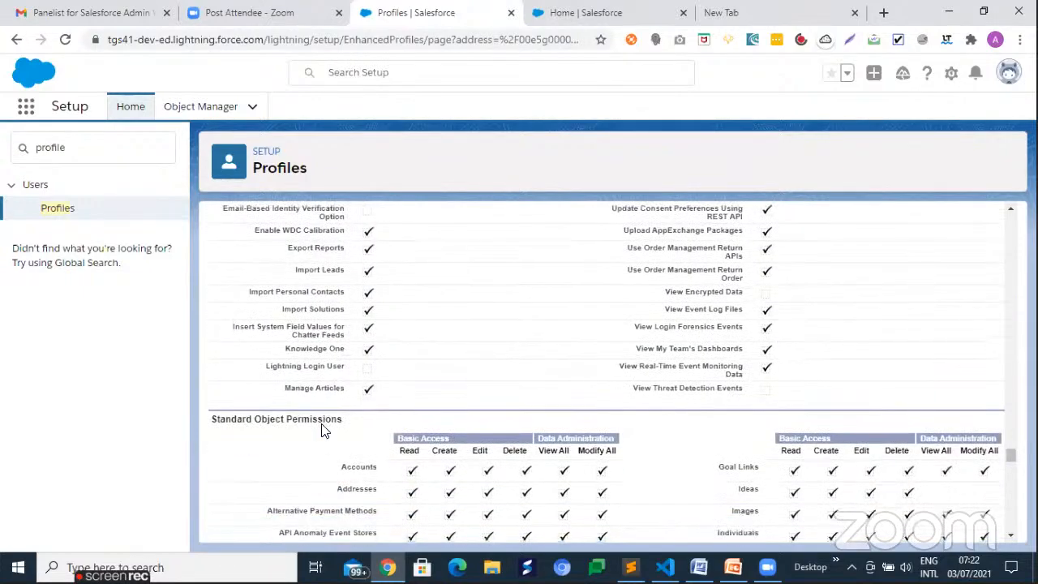
left_click(1010, 538)
scroll(753, 411, "down", 3)
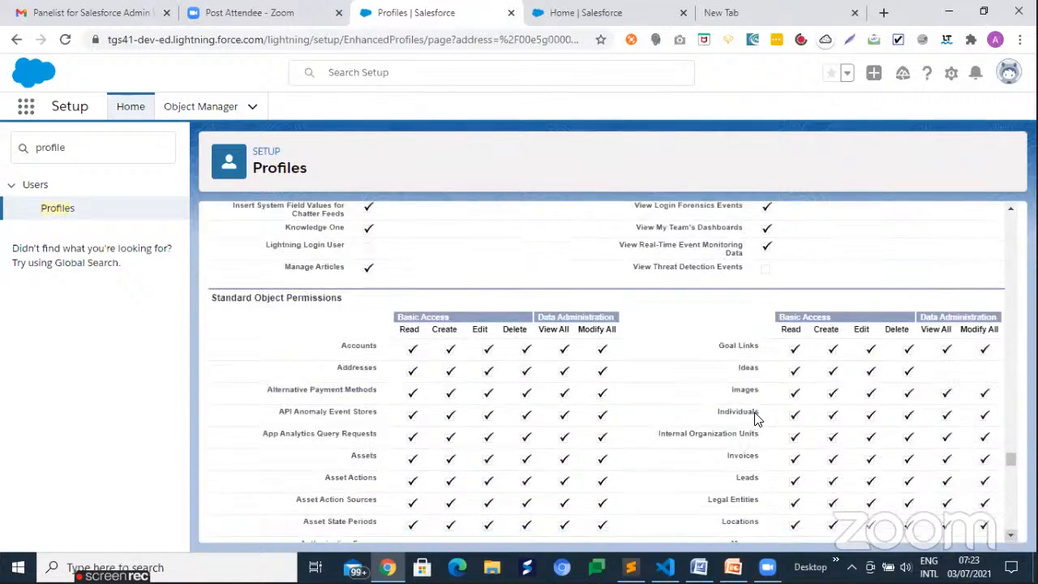
scroll(733, 417, "down", 2)
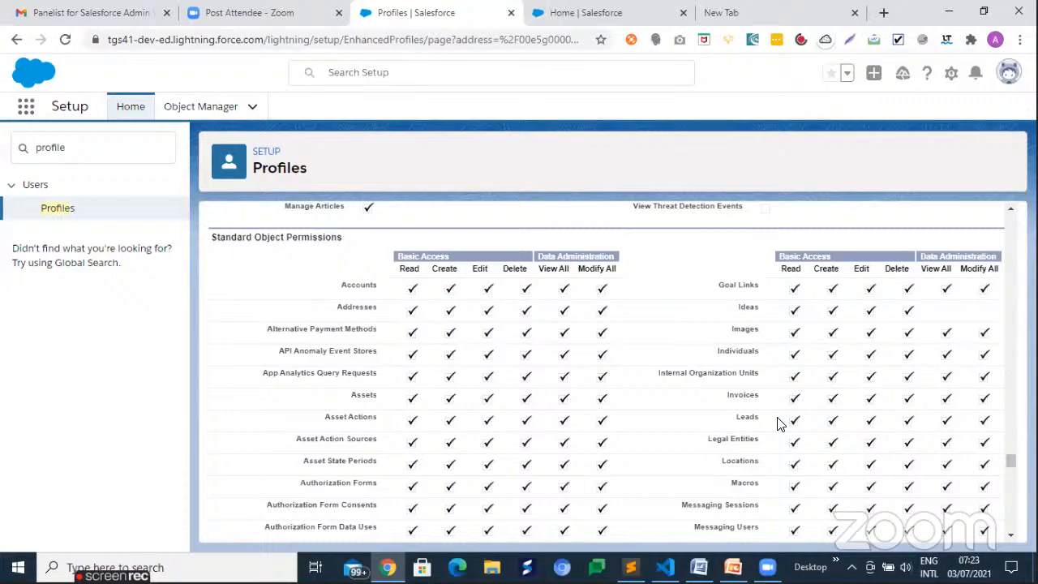
double_click(777, 423)
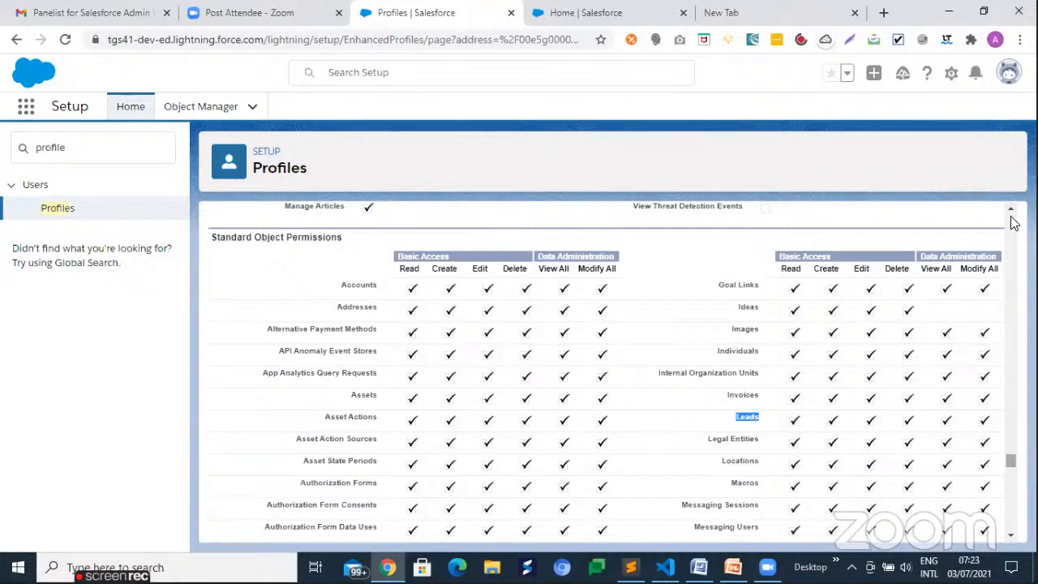
In the System Administrator profile's edit mode, make Bolt Solutions and Community not visible and set Sales (standard__LightningSales) as the default app.
left_click_drag(1011, 460, 1013, 225)
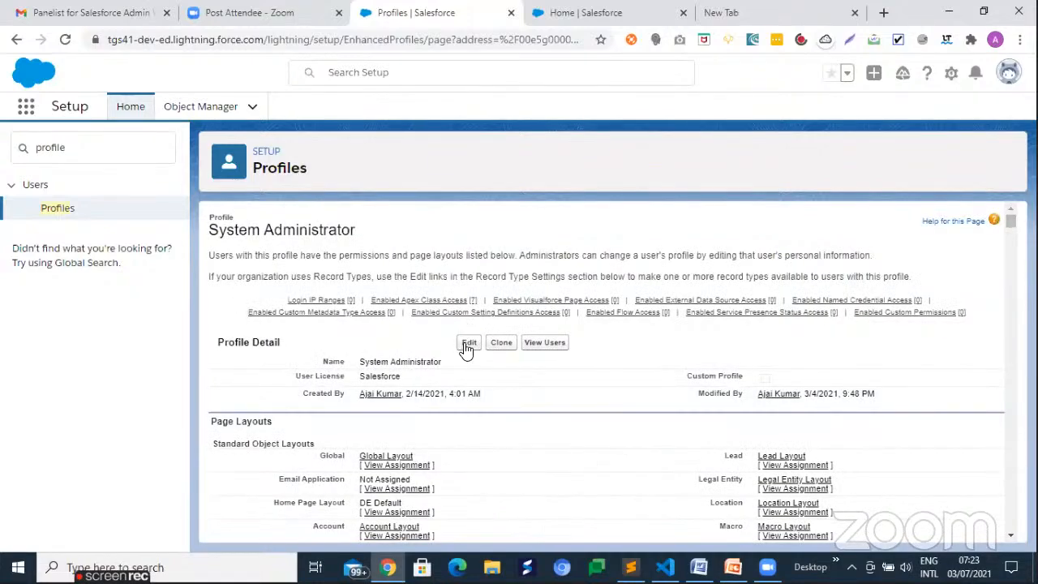
left_click(468, 344)
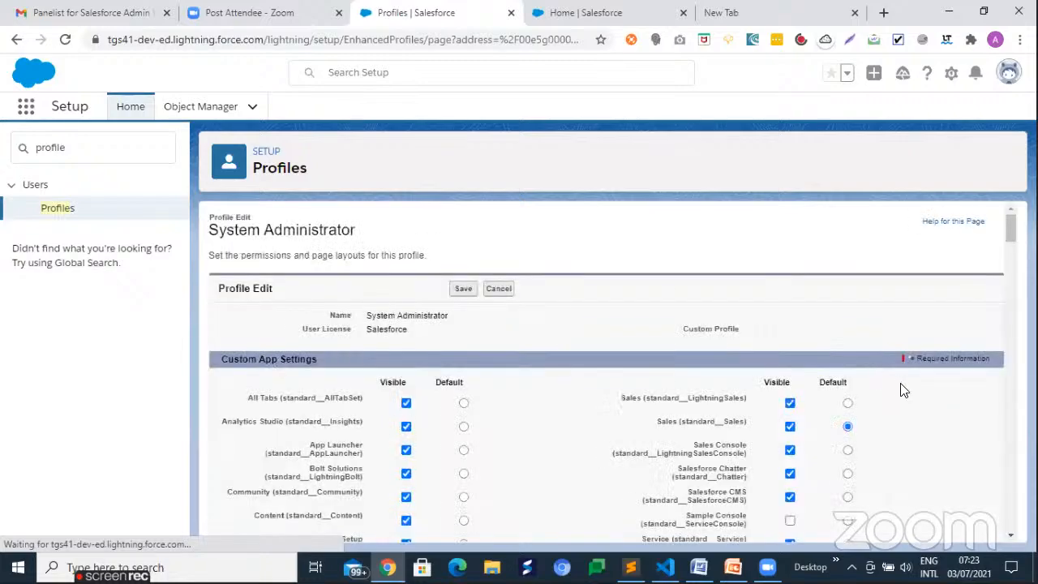
left_click(1011, 537)
left_click(1010, 537)
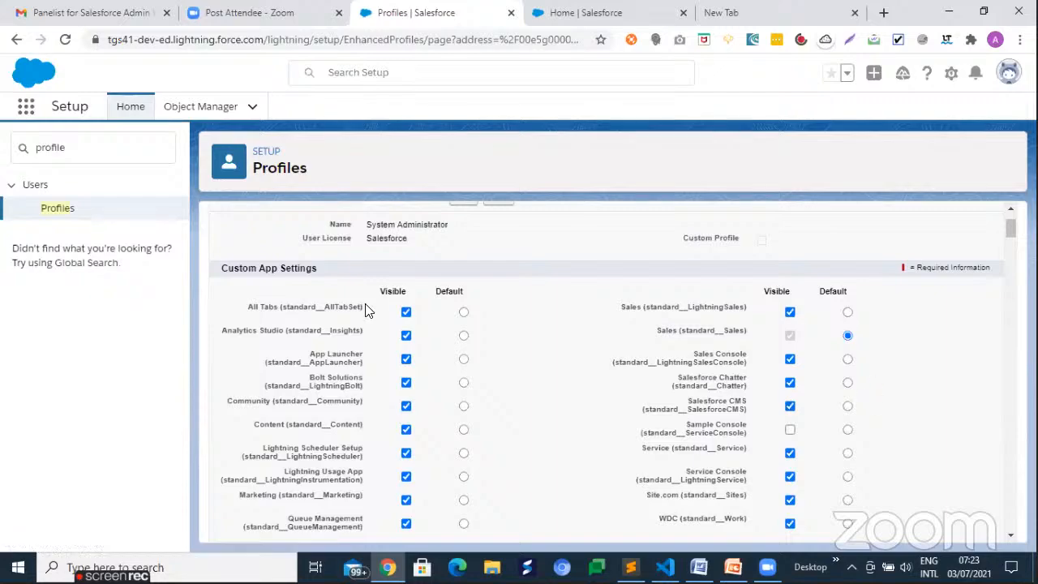
left_click(407, 405)
left_click(407, 382)
left_click(847, 313)
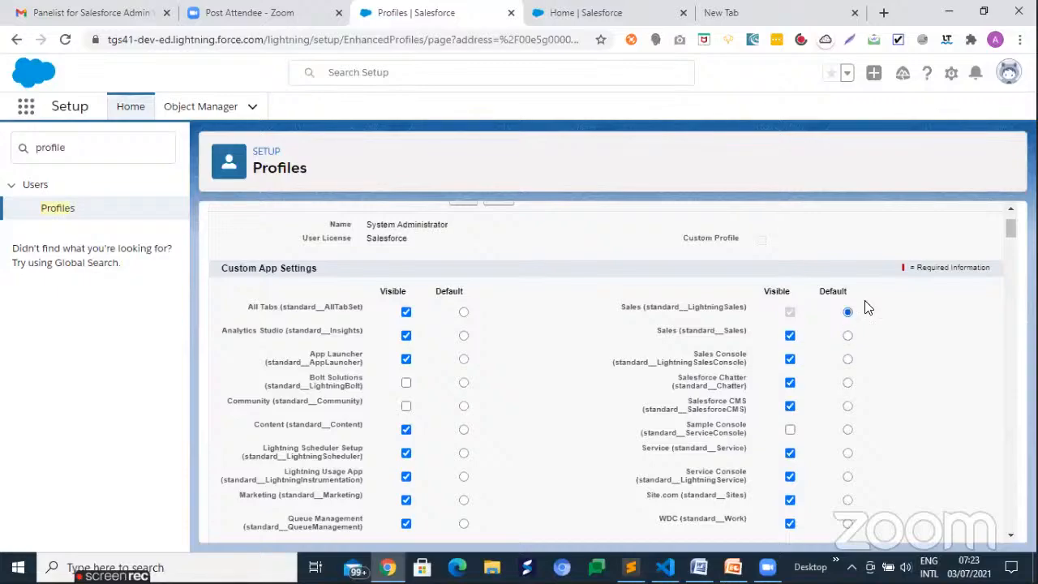
Set the Accounts tab to Tab Hidden under Standard Tab Settings, then return it to Default On.
left_click_drag(1013, 225, 1012, 248)
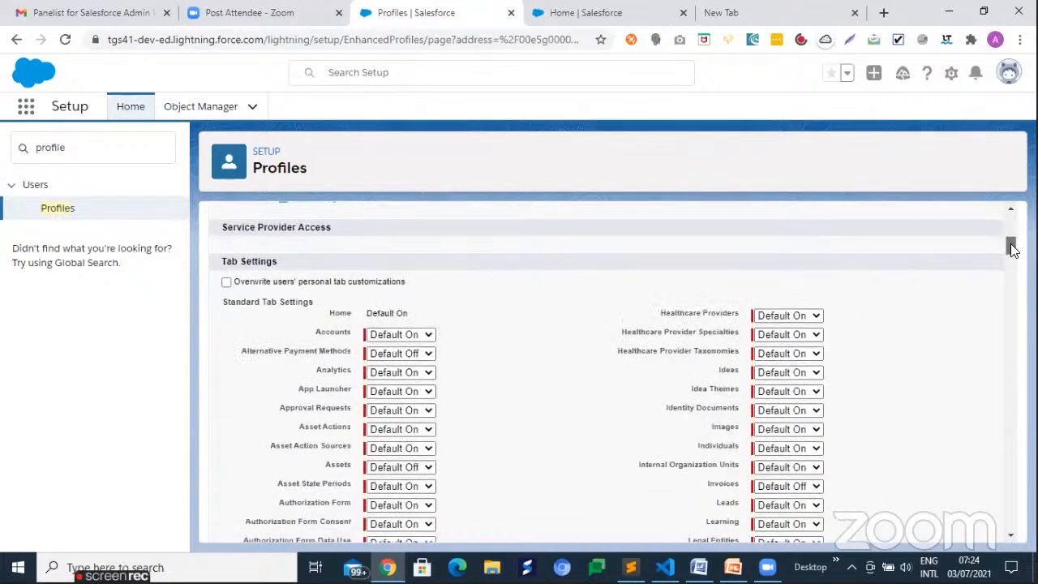
scroll(250, 238, "down", 1)
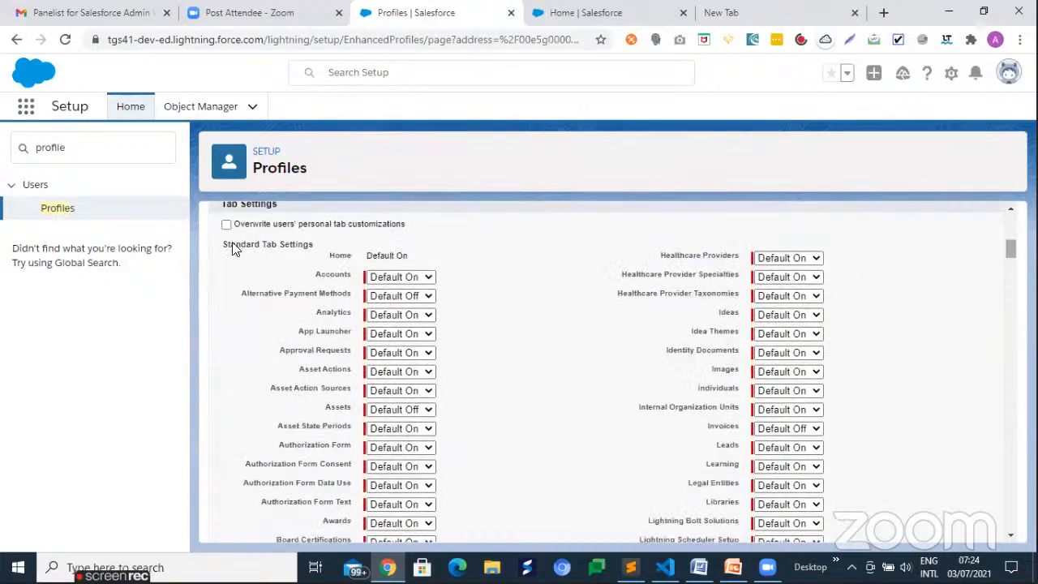
left_click_drag(232, 245, 322, 247)
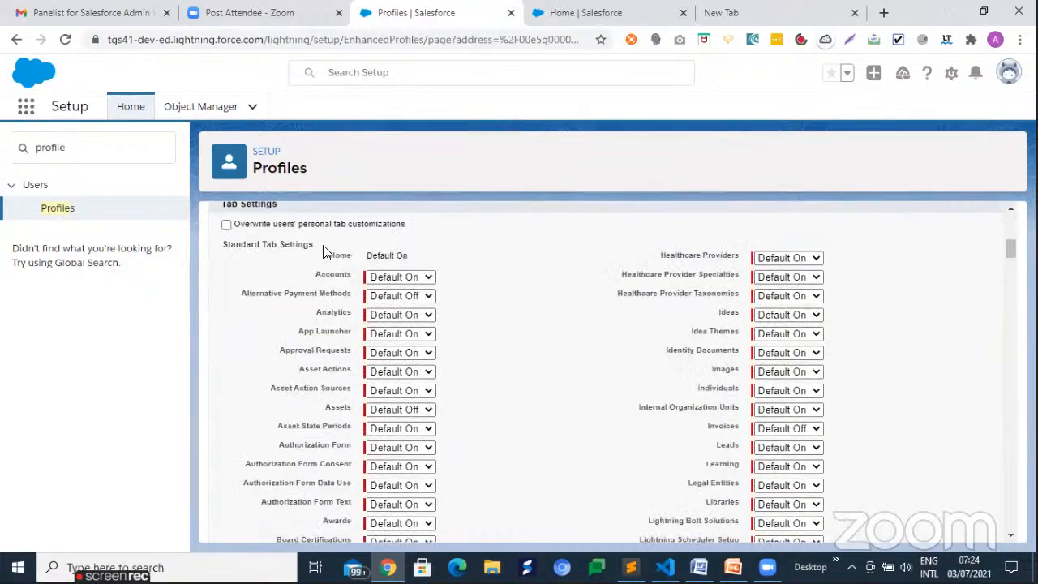
left_click(406, 279)
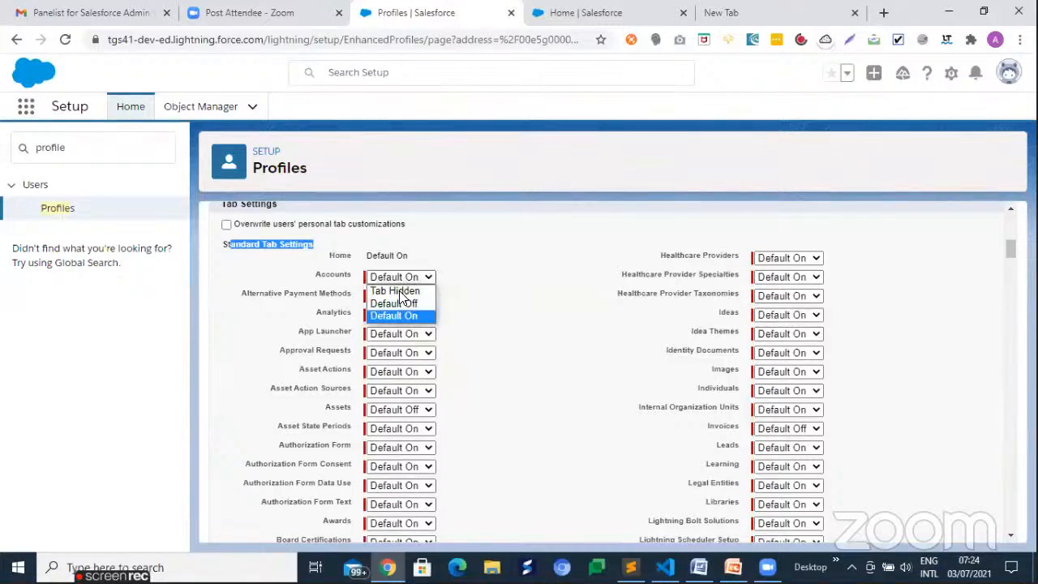
left_click(399, 291)
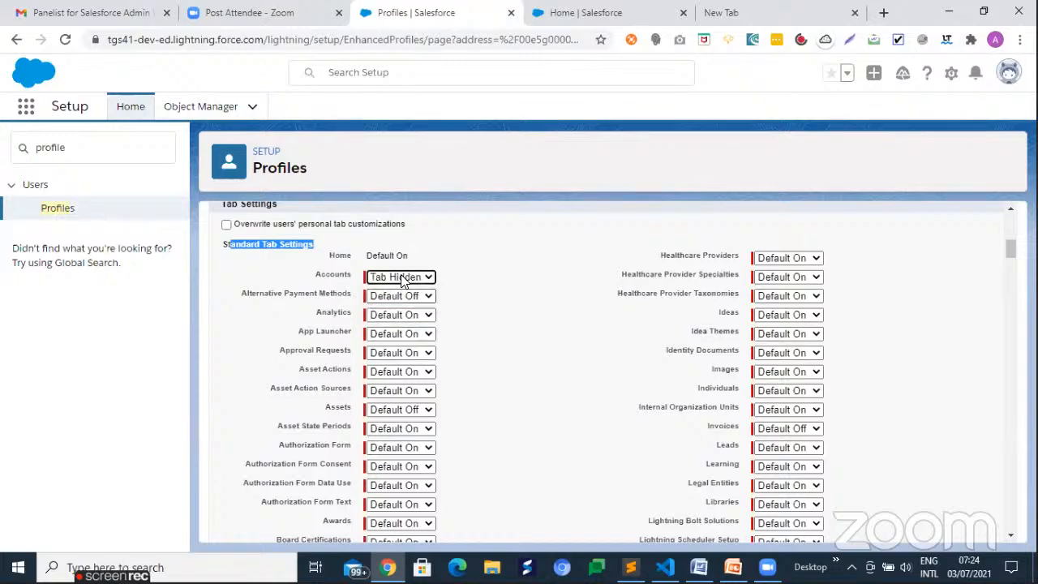
left_click(401, 278)
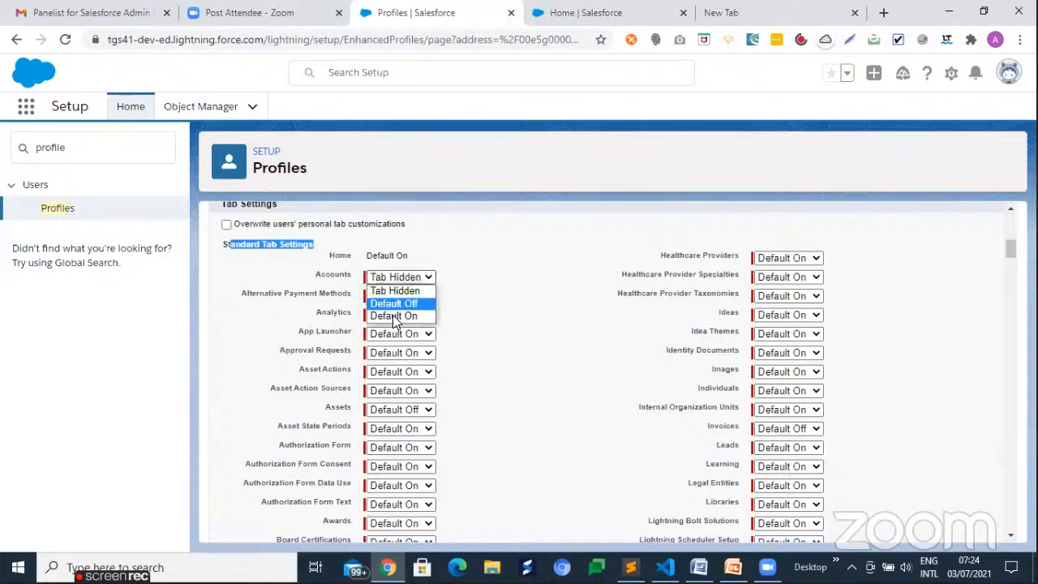
left_click(393, 315)
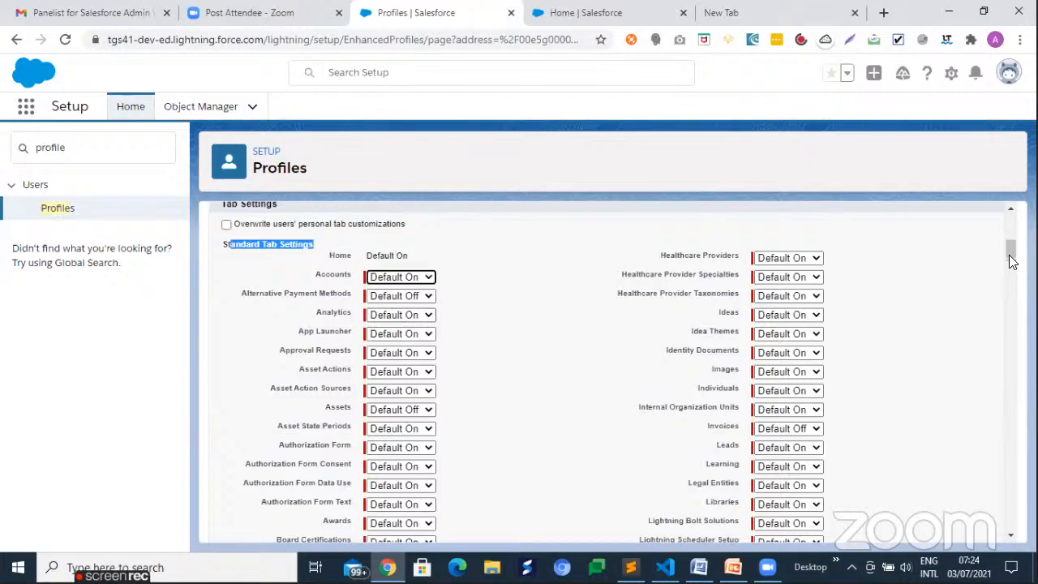
Examine the Administrative Permissions and the further user permissions on the profile's edit page.
scroll(1013, 292, "down", 1)
left_click_drag(1012, 288, 1013, 336)
scroll(243, 275, "down", 1)
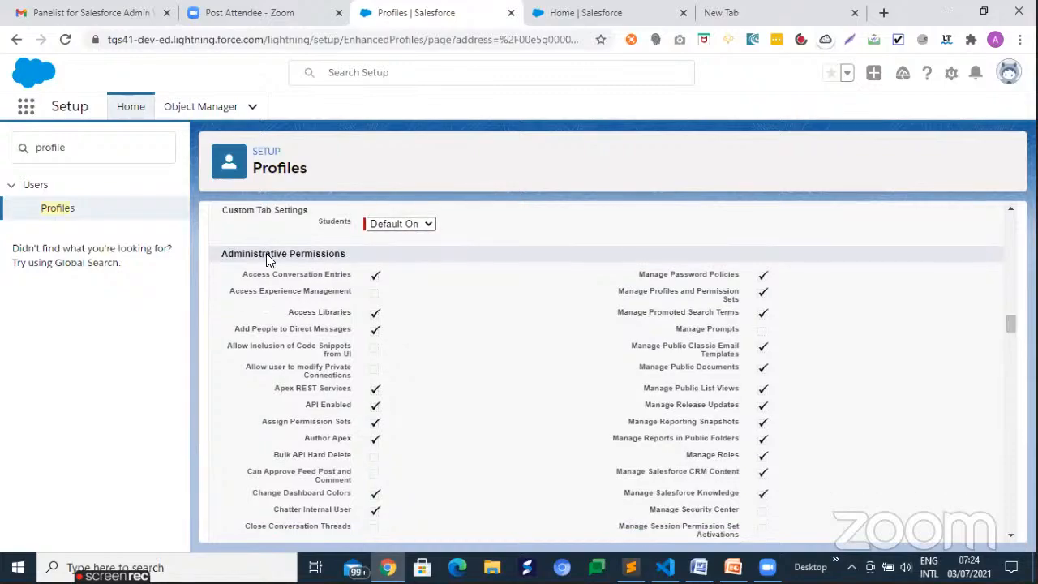
left_click_drag(229, 254, 347, 254)
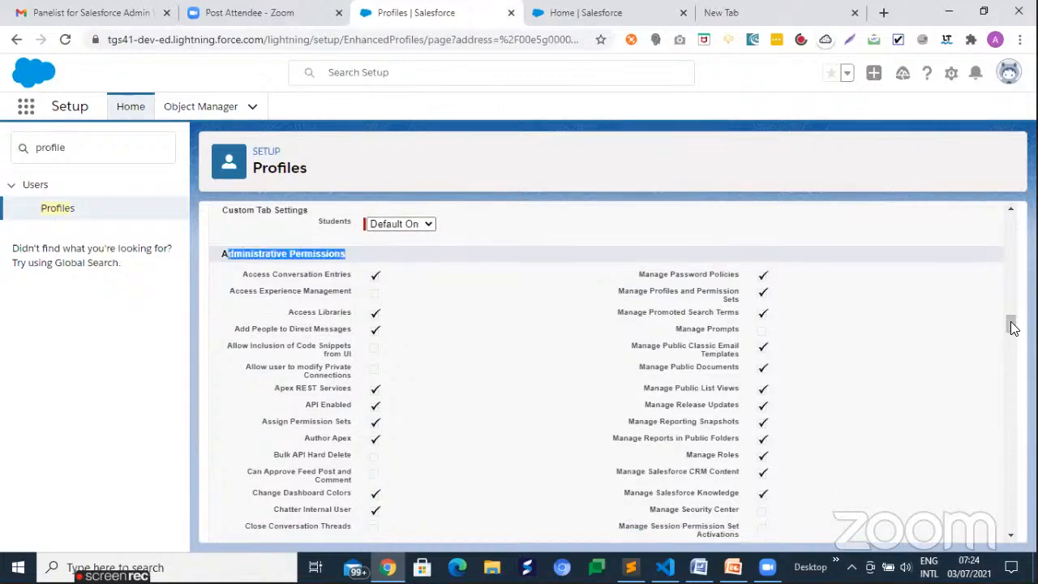
left_click(1013, 387)
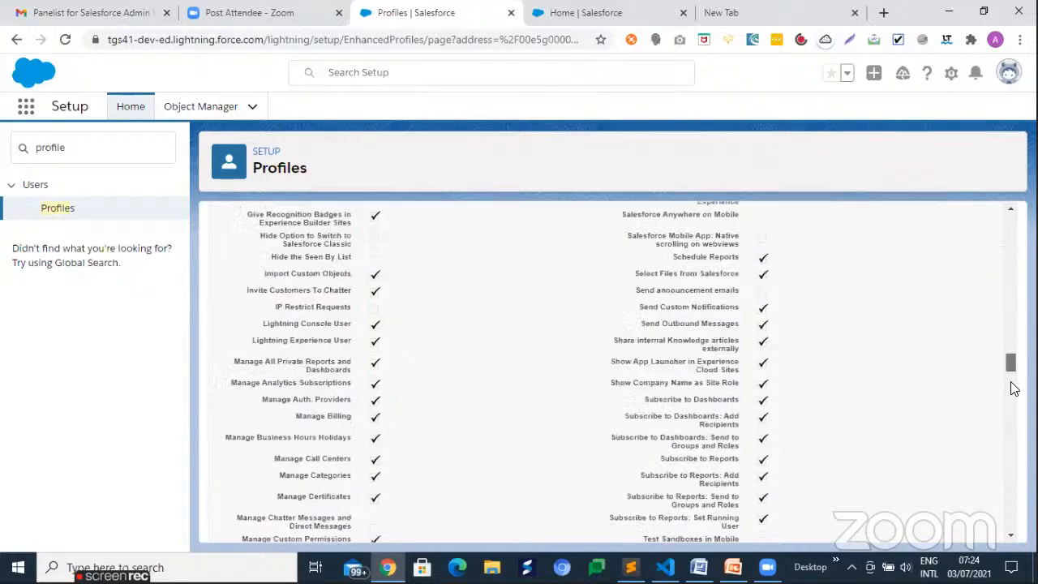
left_click(1014, 385)
scroll(830, 352, "up", 3)
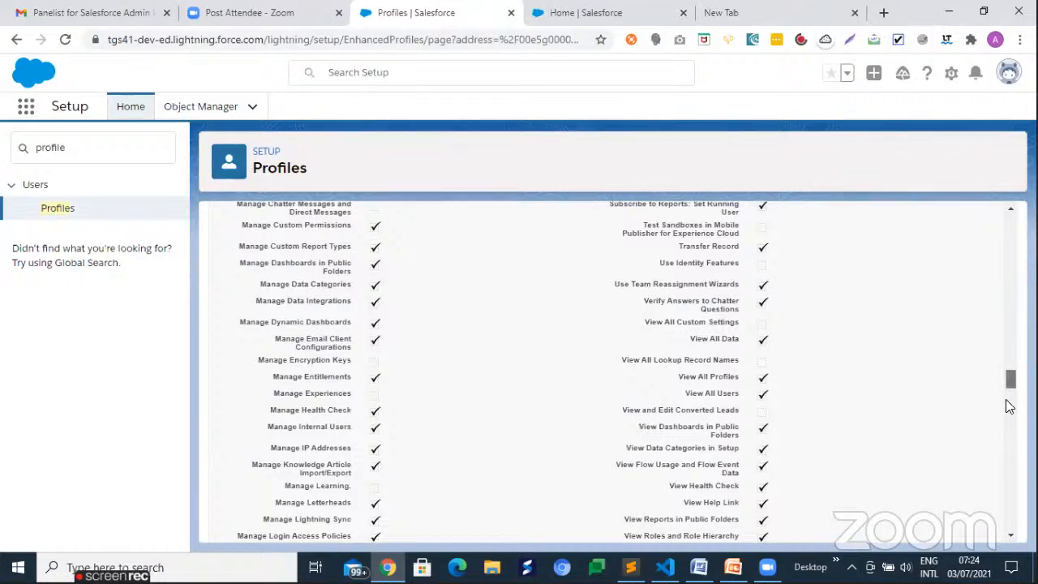
scroll(1009, 405, "down", 3)
scroll(1008, 405, "down", 3)
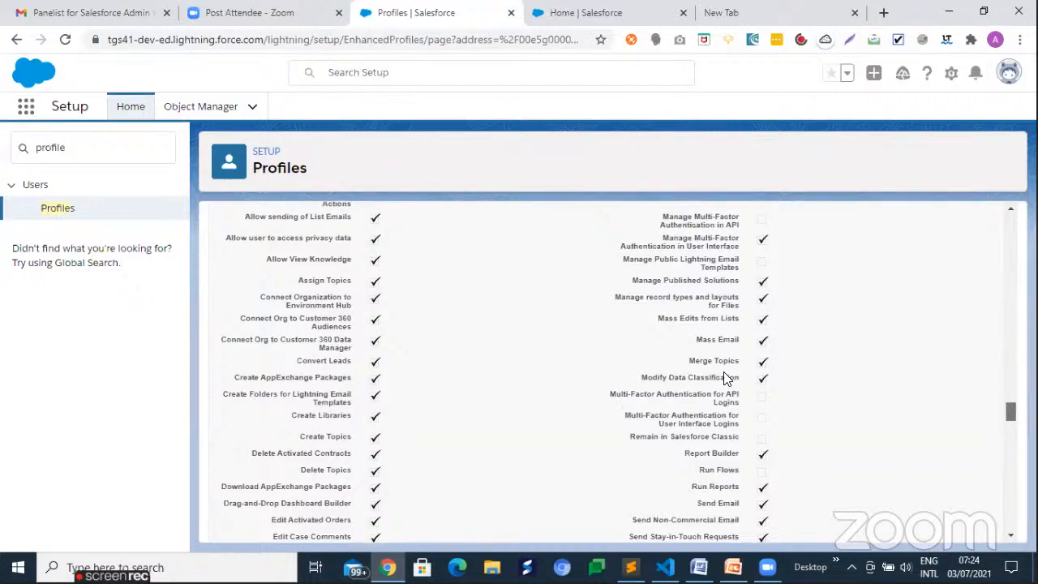
Examine the Standard Object Permissions, the Custom Object Permissions for Students, and the session timeout setting on the profile's edit page.
scroll(726, 378, "down", 10)
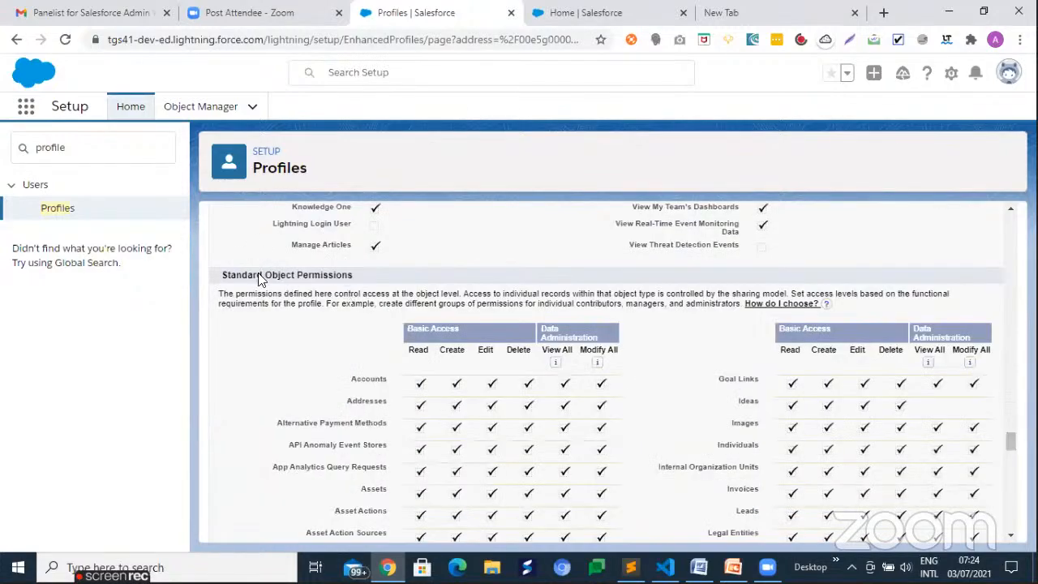
left_click_drag(259, 279, 792, 390)
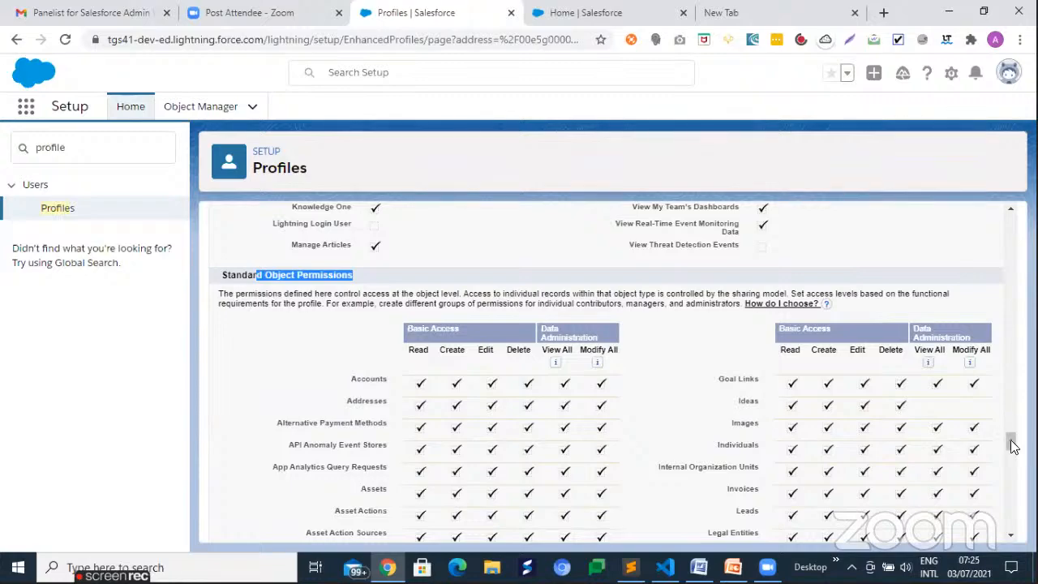
left_click_drag(1012, 470, 1012, 511)
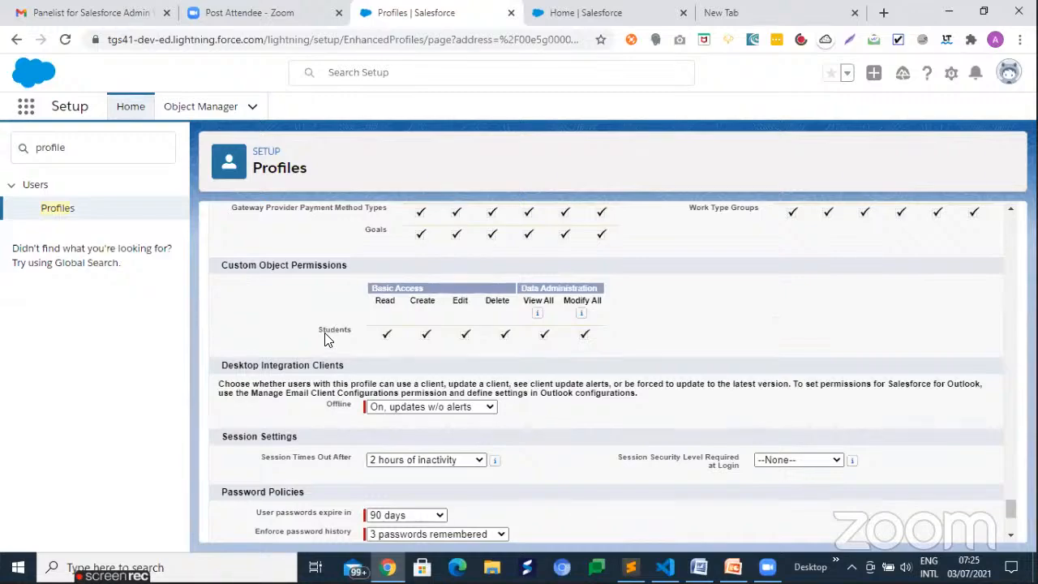
left_click_drag(346, 328, 318, 329)
scroll(517, 414, "down", 3)
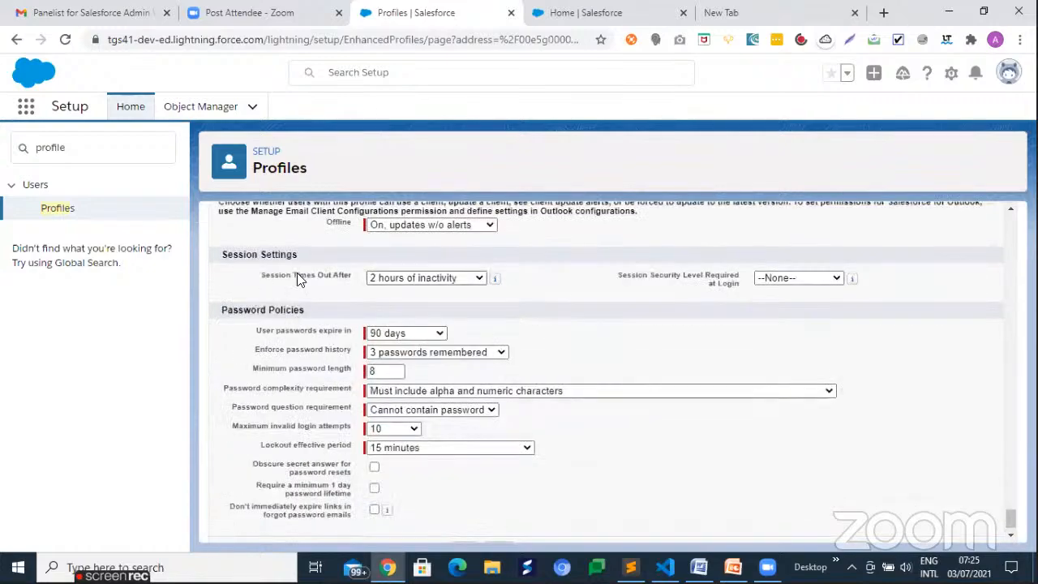
left_click_drag(261, 275, 323, 274)
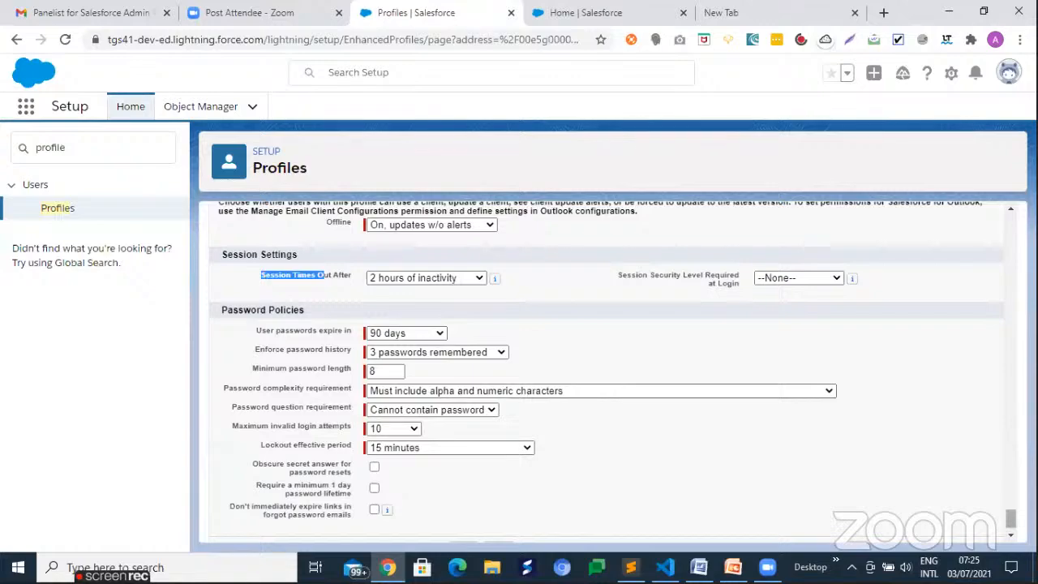
Cancel editing the System Administrator profile and examine the Page Layouts and Standard Field-Level Security sections on its detail page.
left_click_drag(1010, 519, 1010, 523)
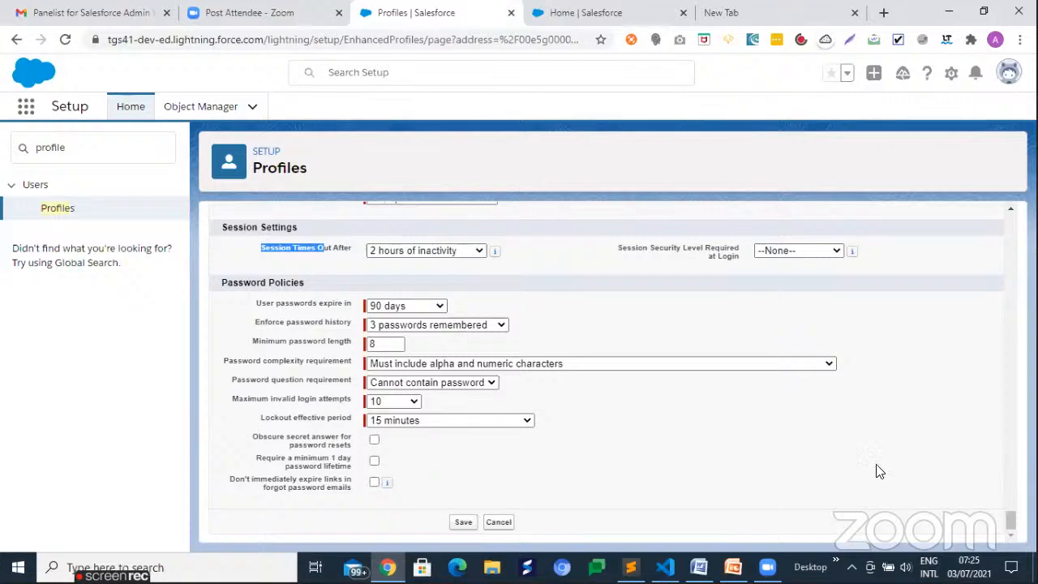
left_click(506, 524)
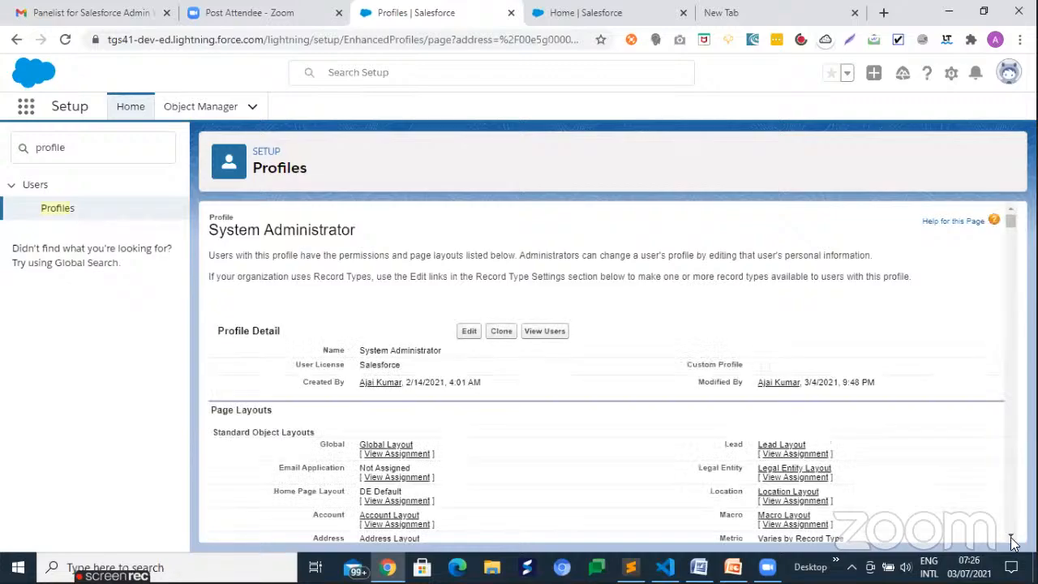
scroll(1012, 542, "down", 2)
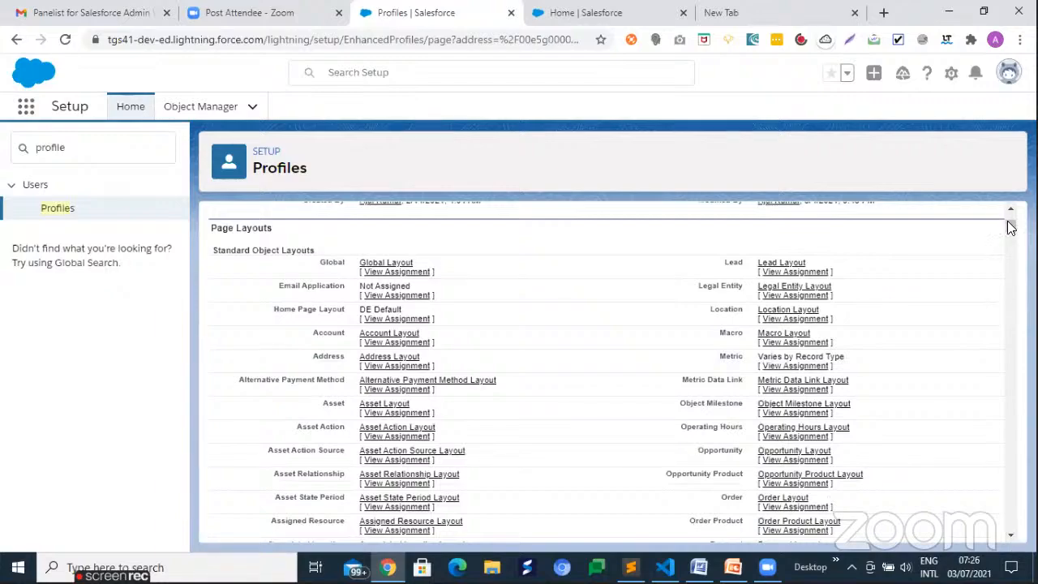
left_click_drag(1010, 247, 1010, 273)
scroll(354, 297, "down", 2)
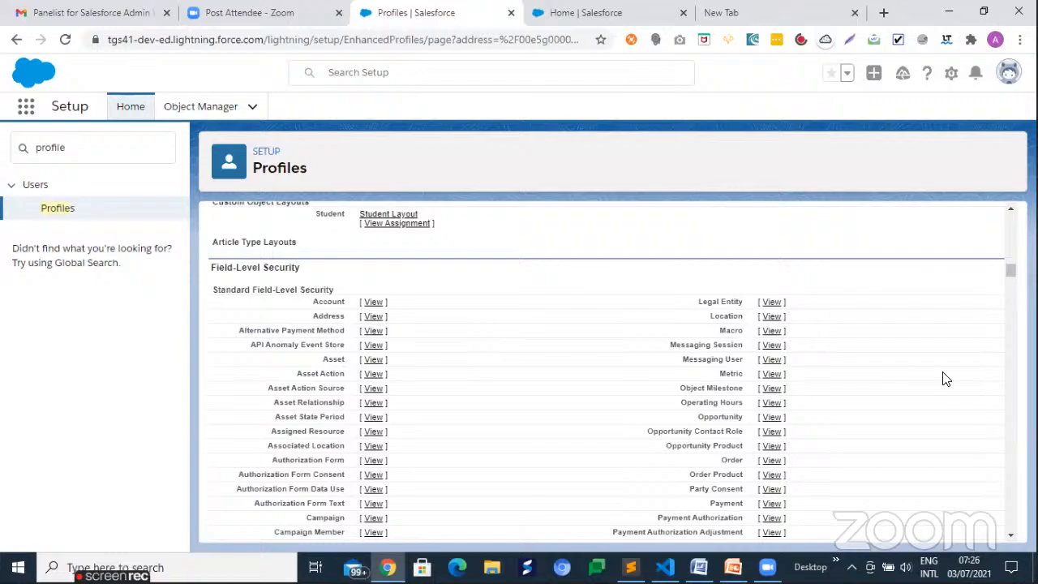
left_click(1011, 537)
left_click(1011, 536)
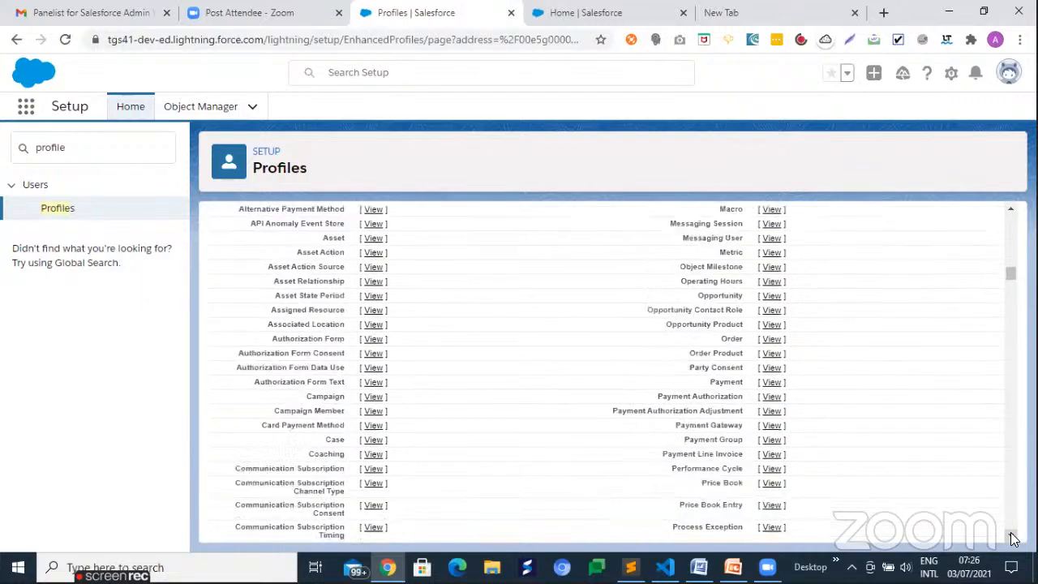
left_click(1012, 536)
left_click(1012, 537)
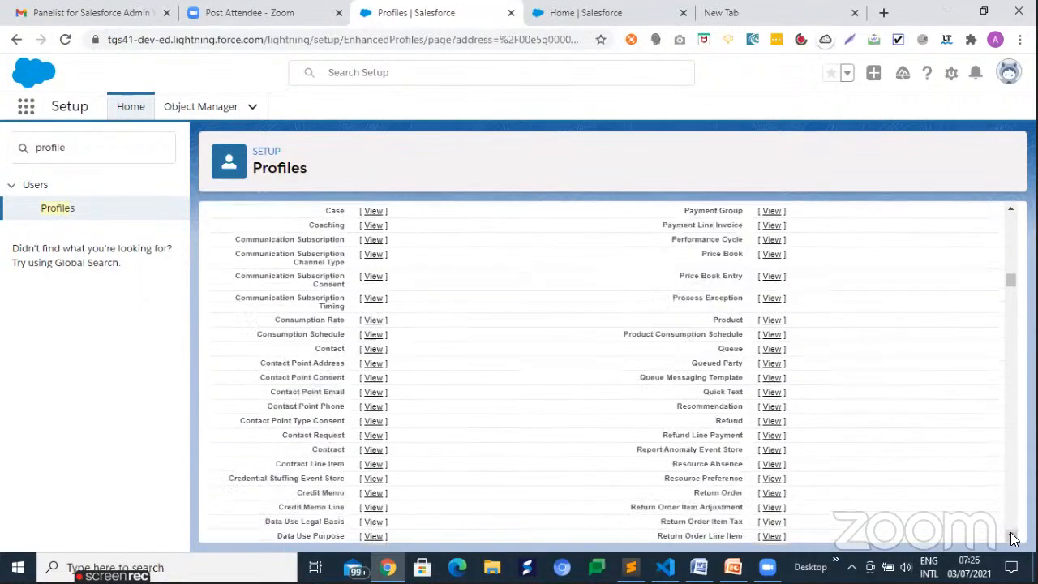
scroll(1010, 533, "down", 2)
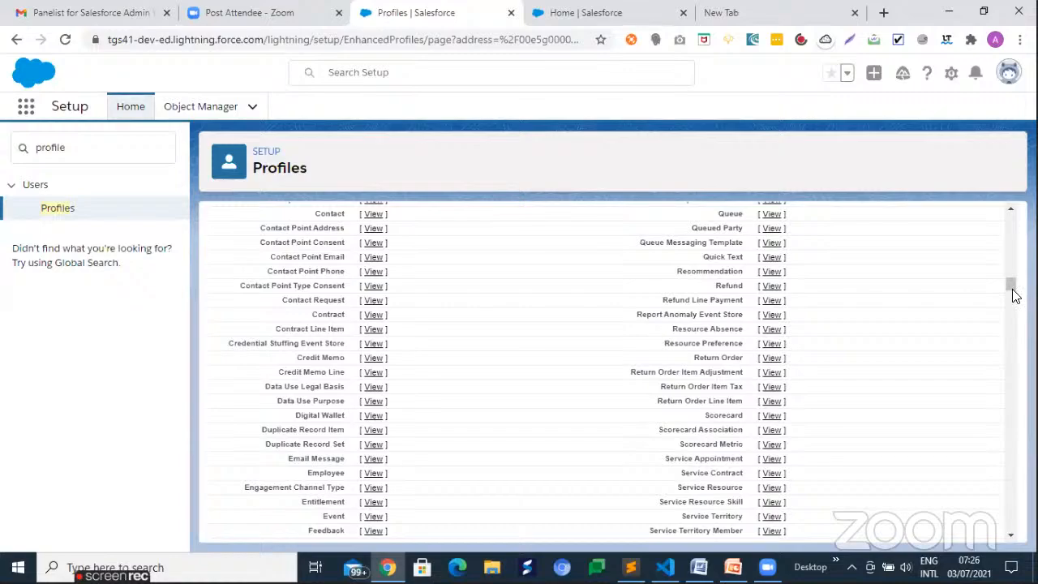
left_click_drag(1012, 281, 1013, 271)
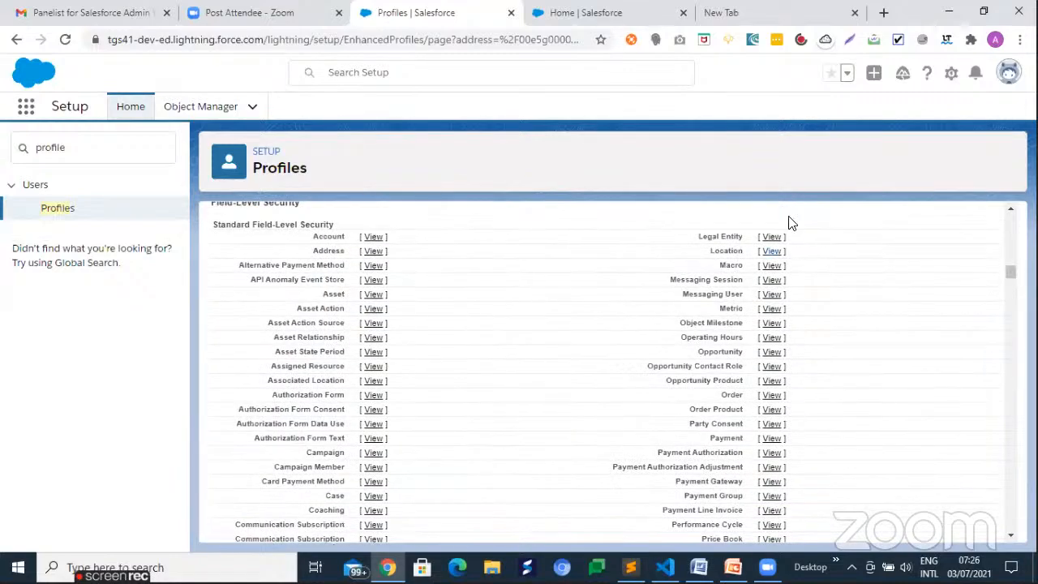
Search the profile page for "Lead" and view the Lead entry under Standard Field-Level Security.
key("ctrl+f")
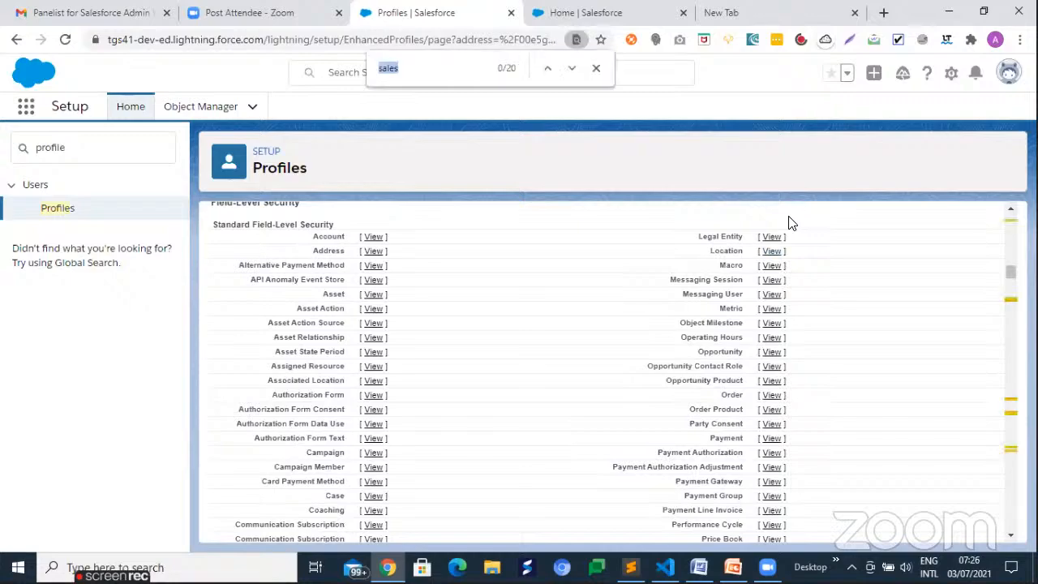
type("Lead")
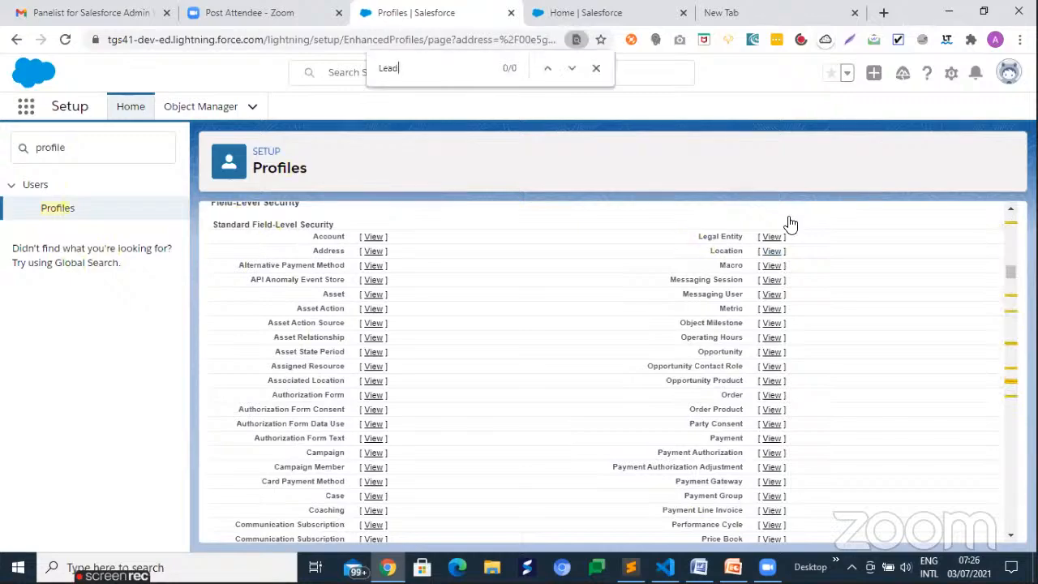
key("Return")
key("Return")
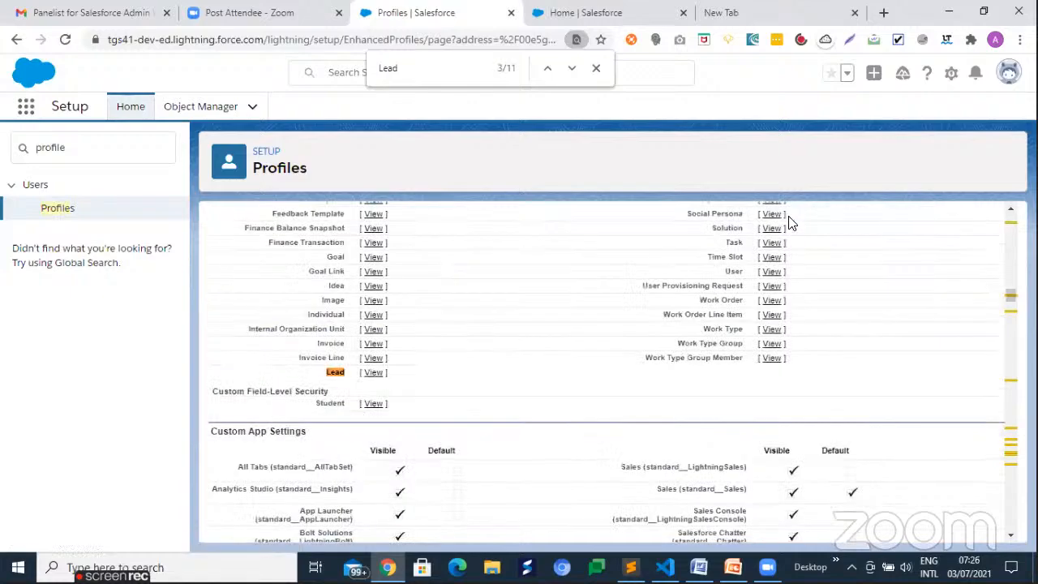
left_click(374, 373)
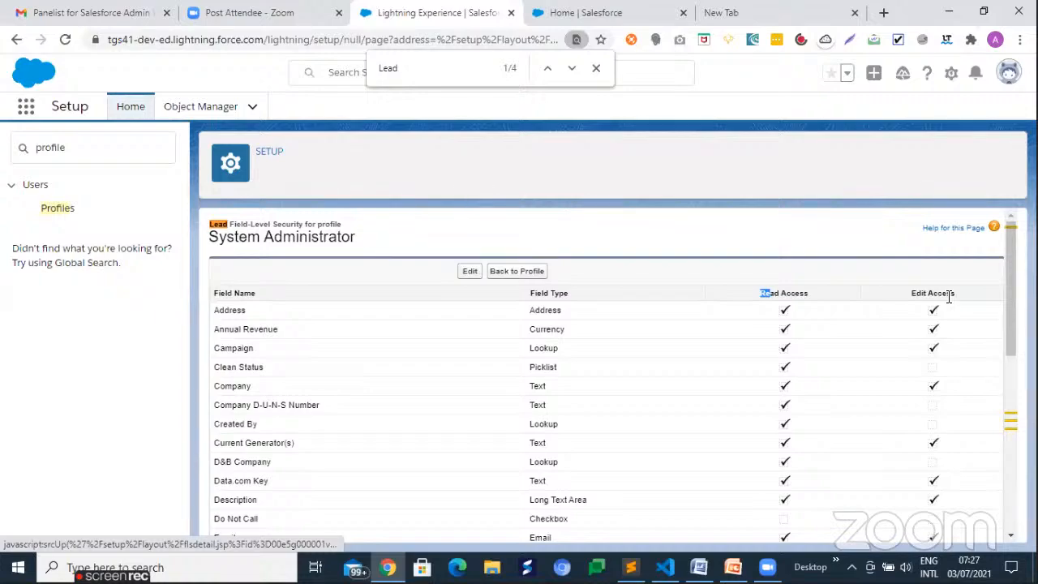
Edit the Lead field-level security, clear and restore access for Address and Annual Revenue, and save the settings.
left_click(469, 272)
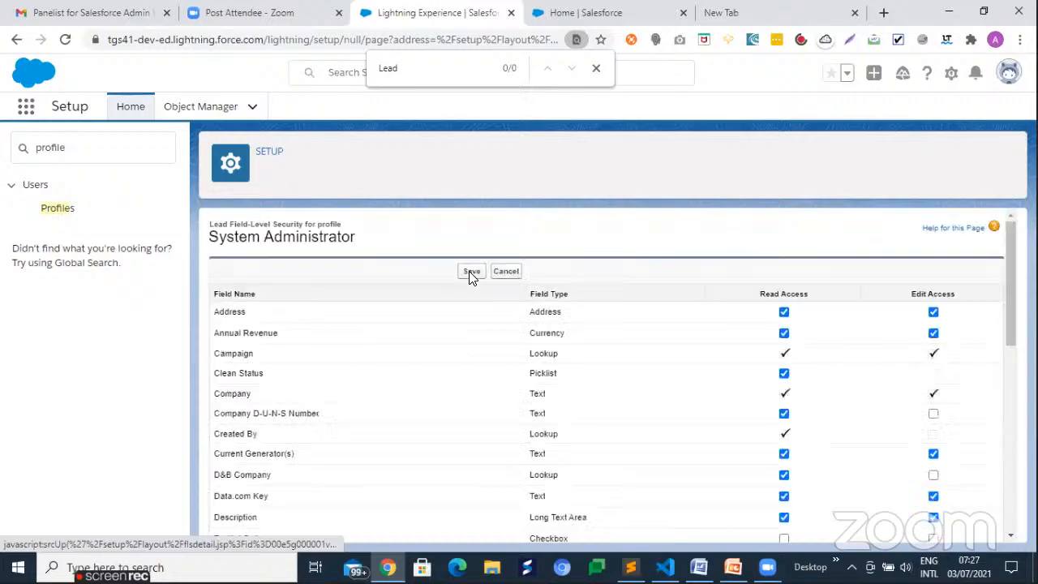
left_click(783, 313)
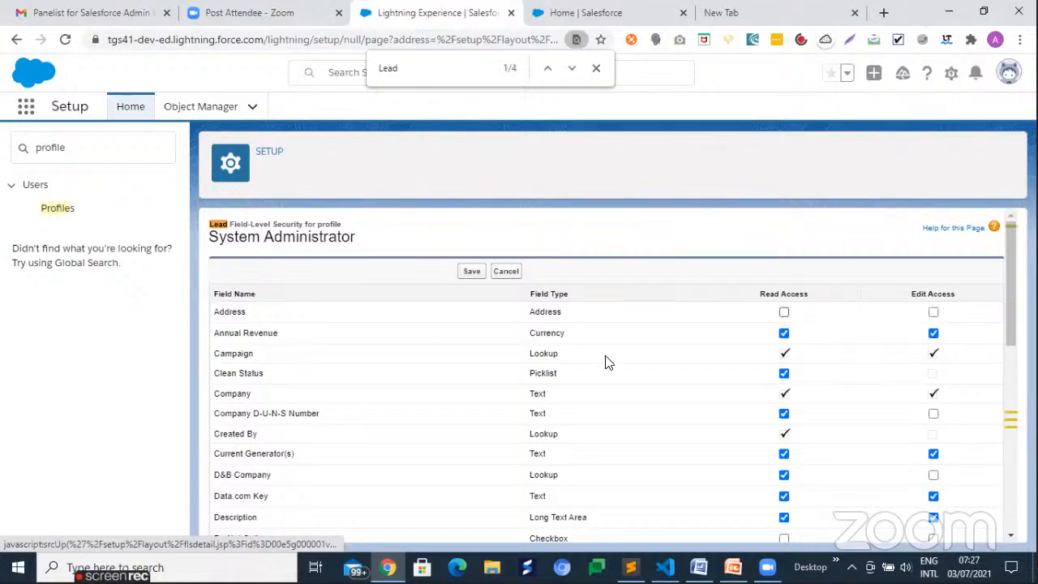
left_click(783, 333)
left_click(783, 334)
left_click(783, 313)
left_click(783, 333)
left_click(935, 315)
left_click(933, 334)
left_click(470, 272)
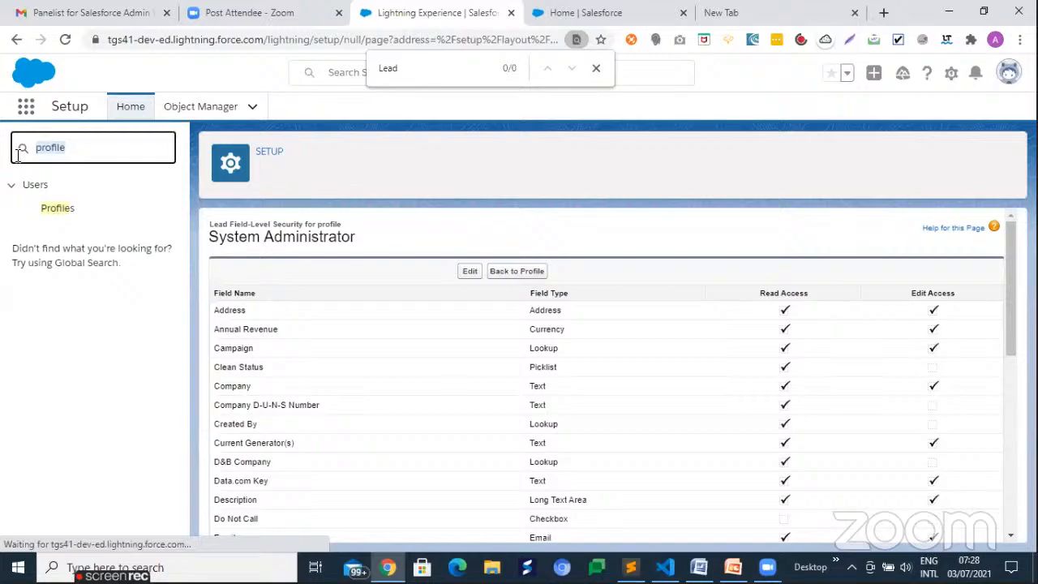
Search Setup for "field a" and open Field Accessibility.
type("f")
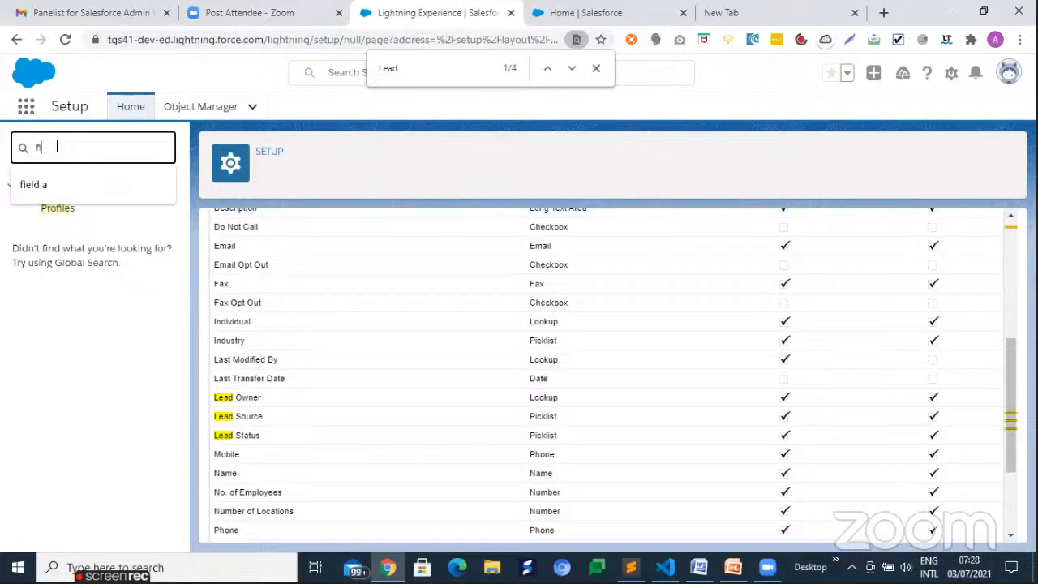
left_click(38, 184)
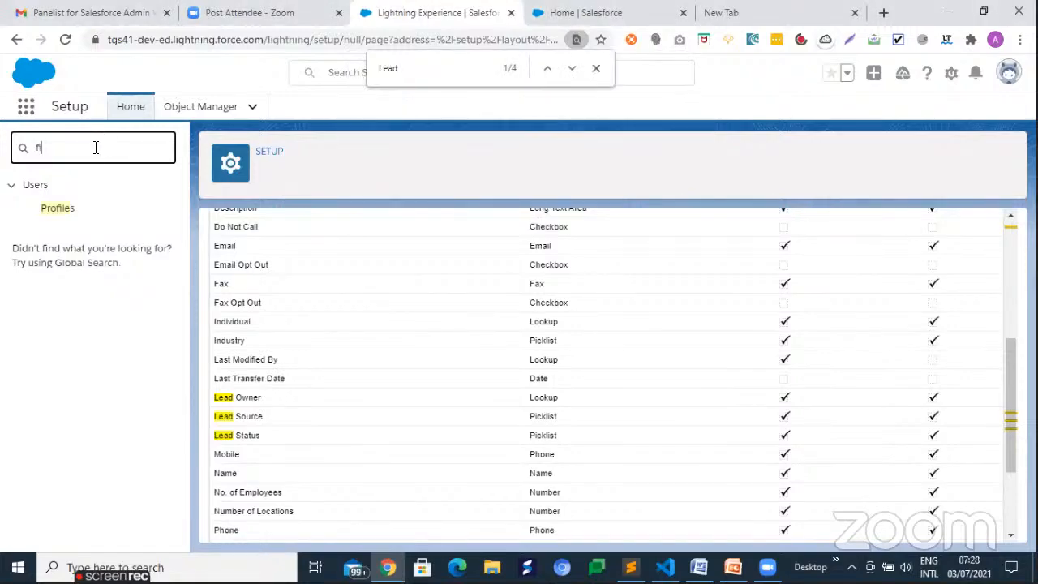
type("eld a")
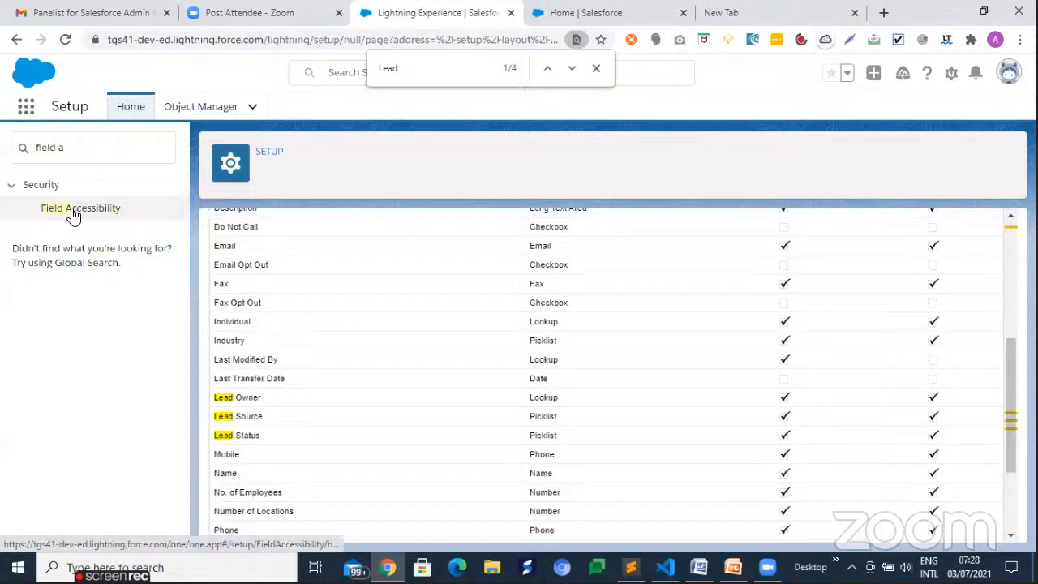
left_click(73, 210)
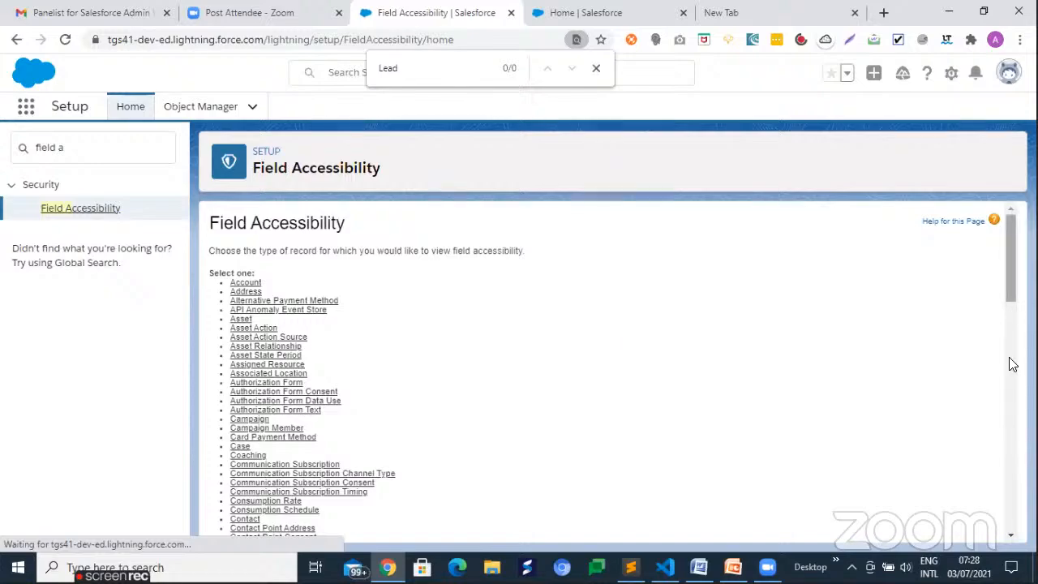
Find "lead" in the Field Accessibility list of record types and open Lead.
left_click(1012, 392)
left_click_drag(1012, 392, 682, 298)
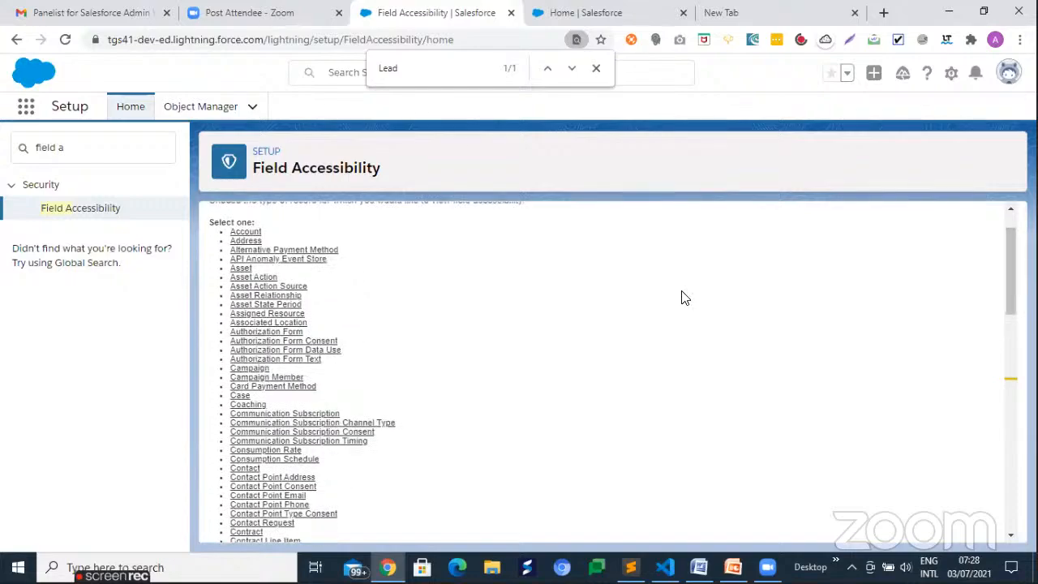
key("ctrl+f")
type("lead")
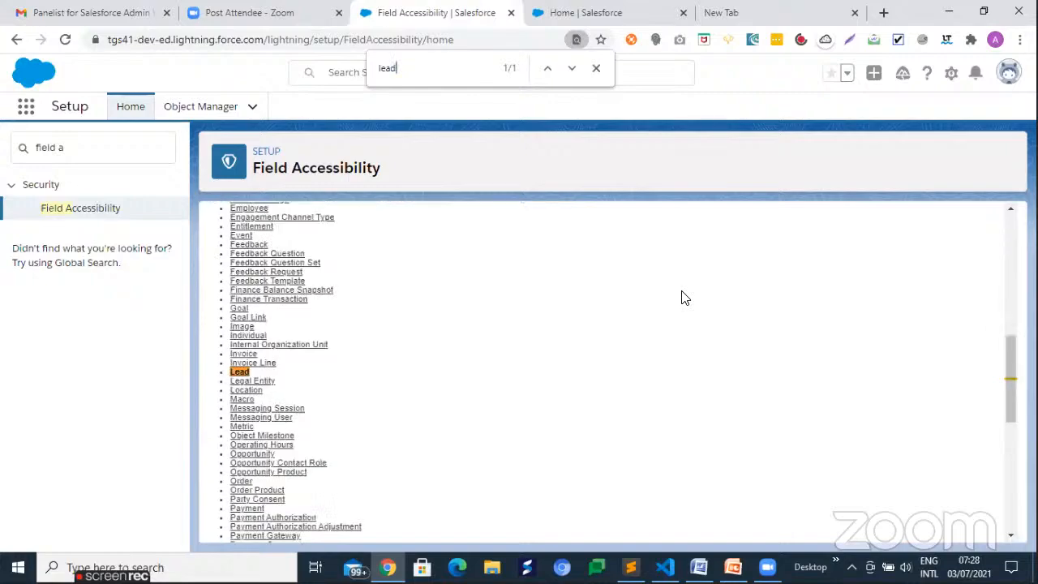
left_click(239, 373)
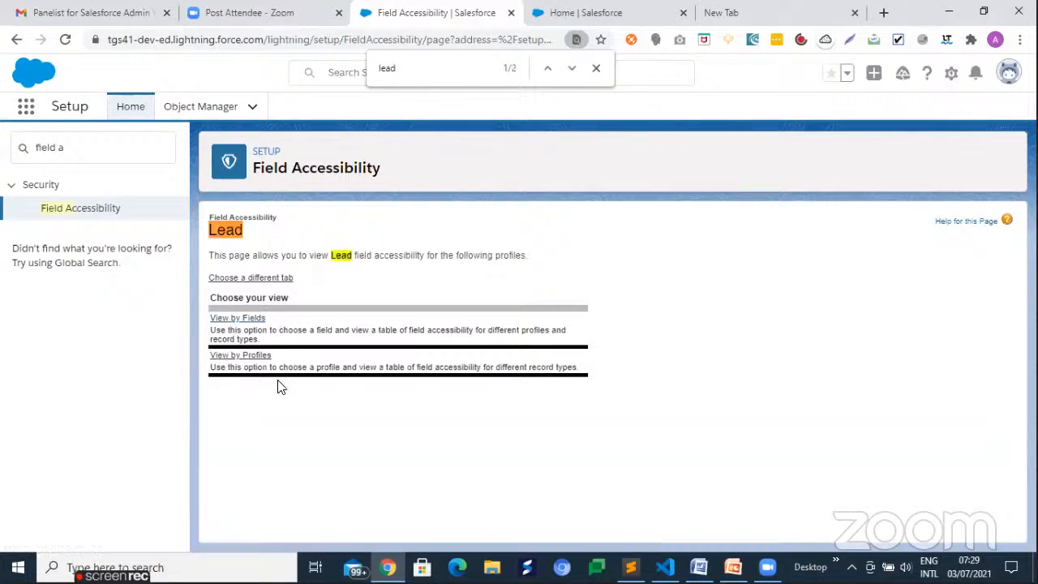
View Lead field accessibility by fields for Address and examine the Field Access of each profile.
left_click(245, 318)
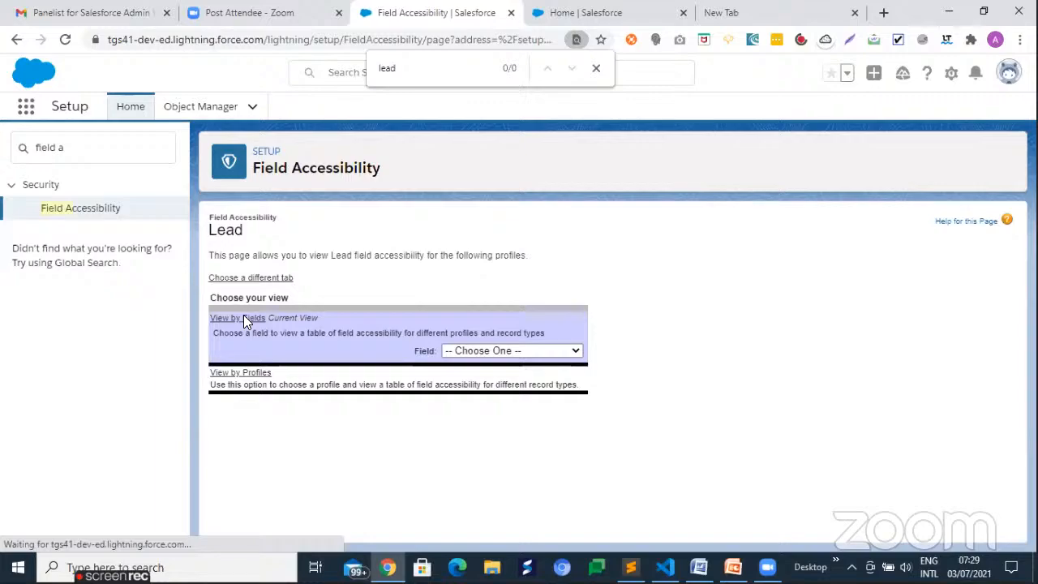
left_click(464, 351)
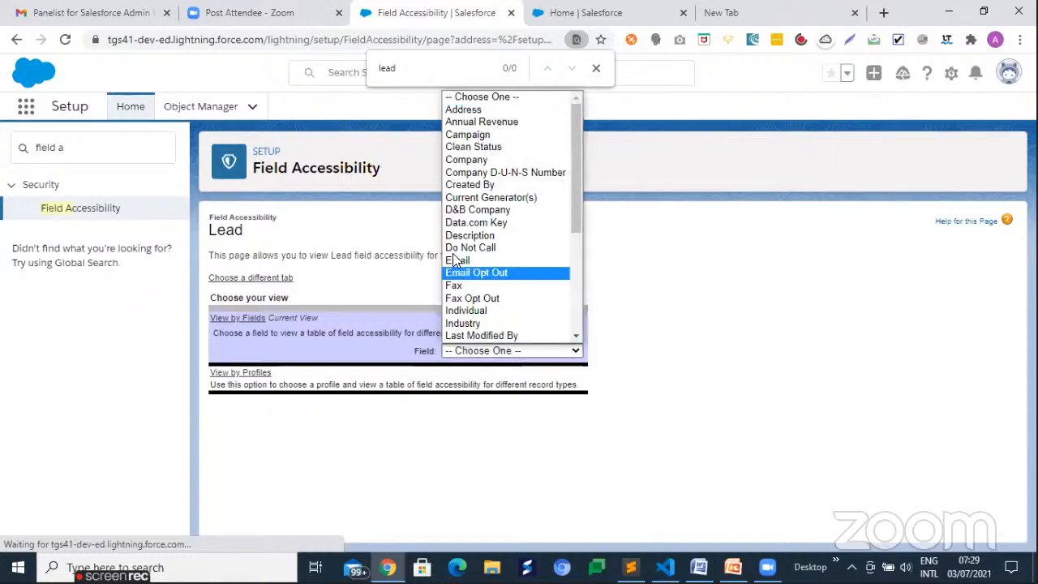
left_click(457, 355)
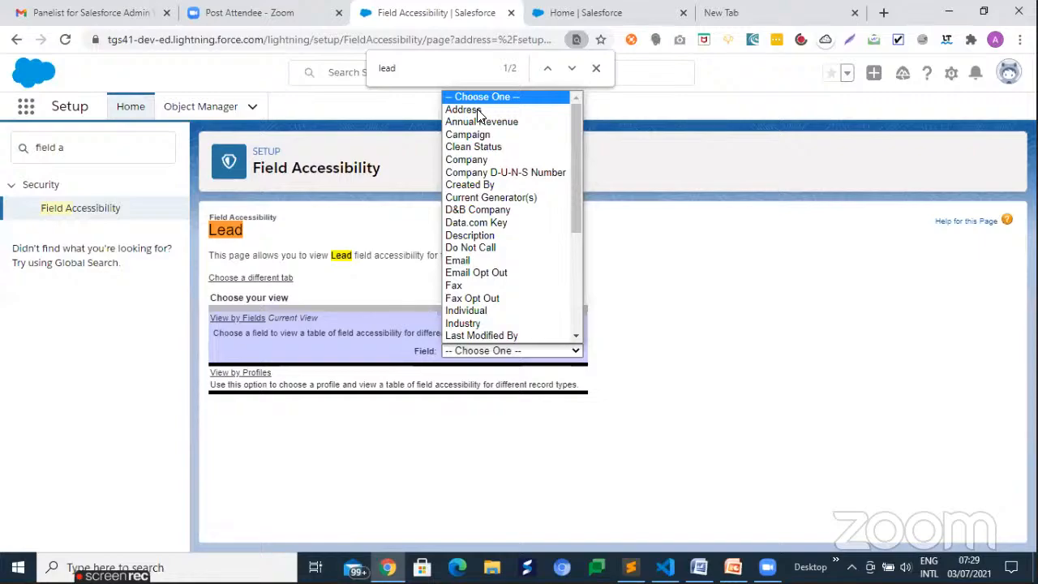
left_click(464, 109)
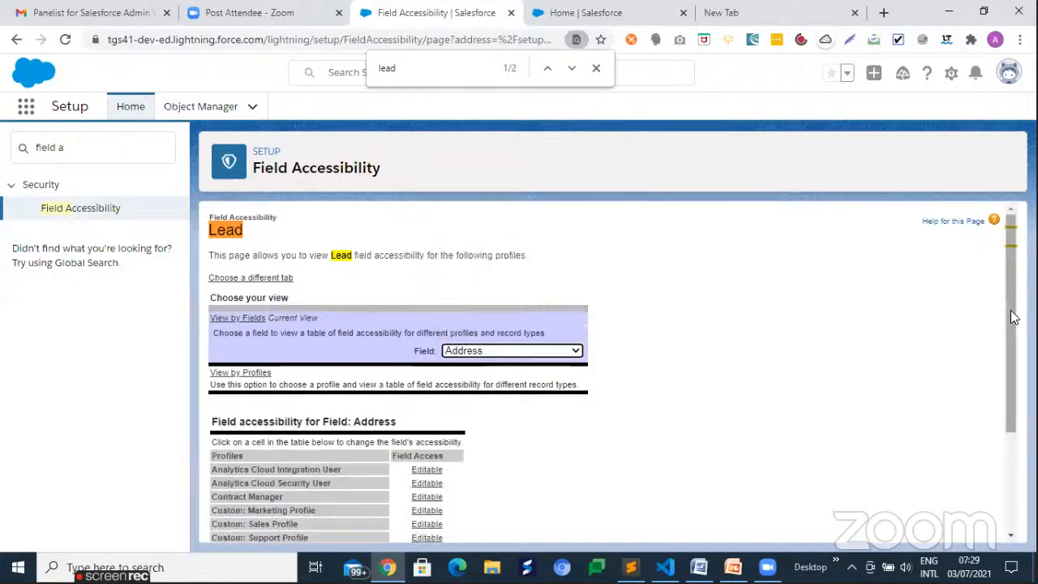
left_click_drag(1012, 315, 1012, 422)
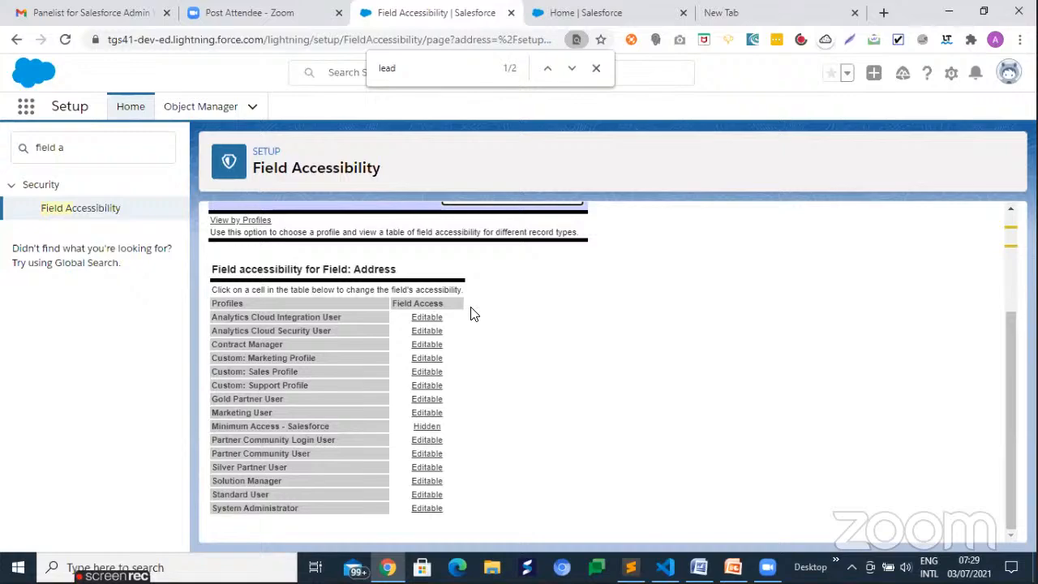
scroll(232, 438, "up", 1)
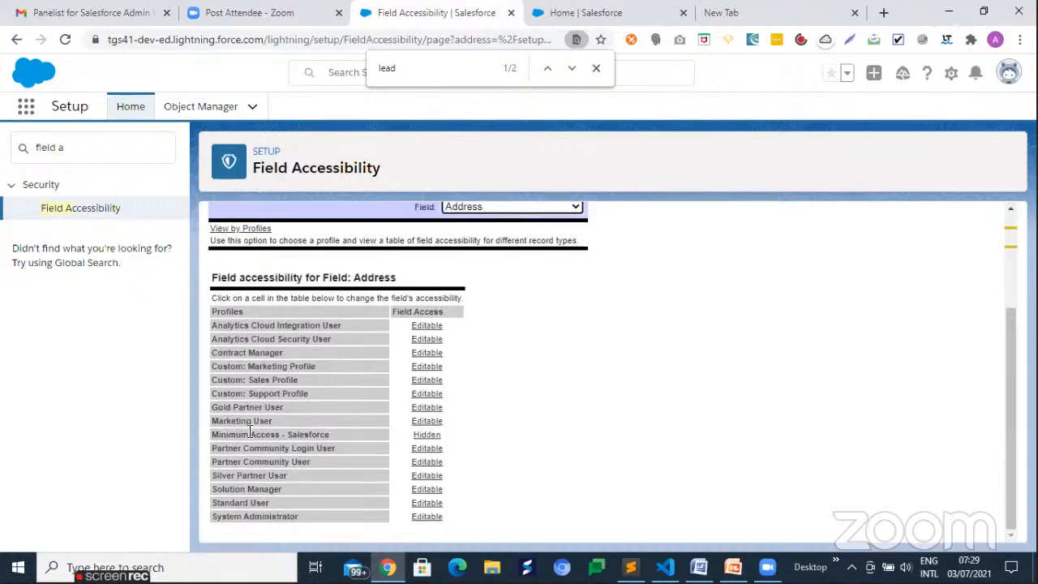
Try to open the Address field access setting of the Minimum Access - Salesforce profile and reload the resulting page.
left_click_drag(236, 434, 287, 434)
left_click(427, 436)
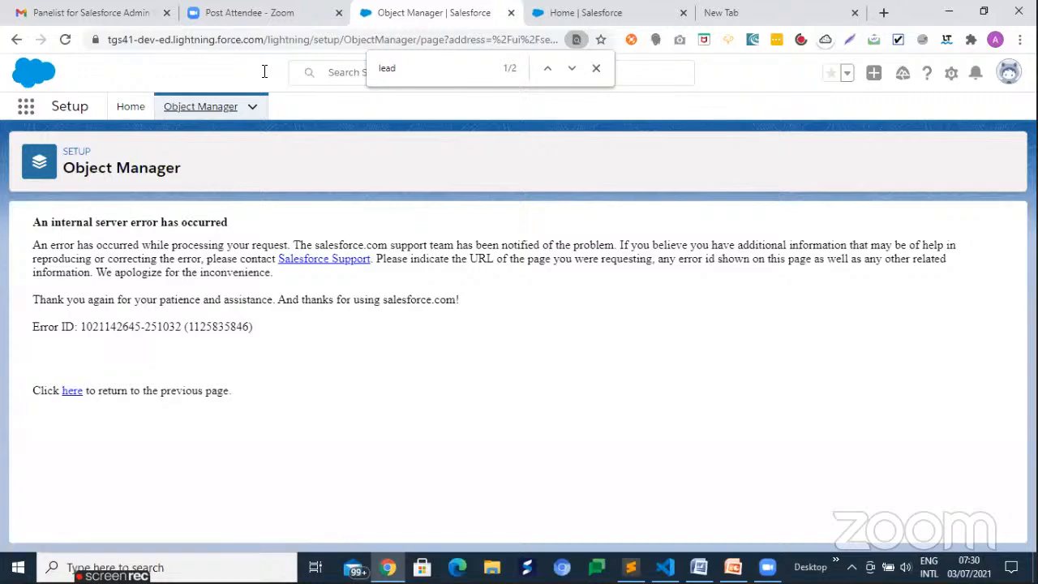
left_click(247, 38)
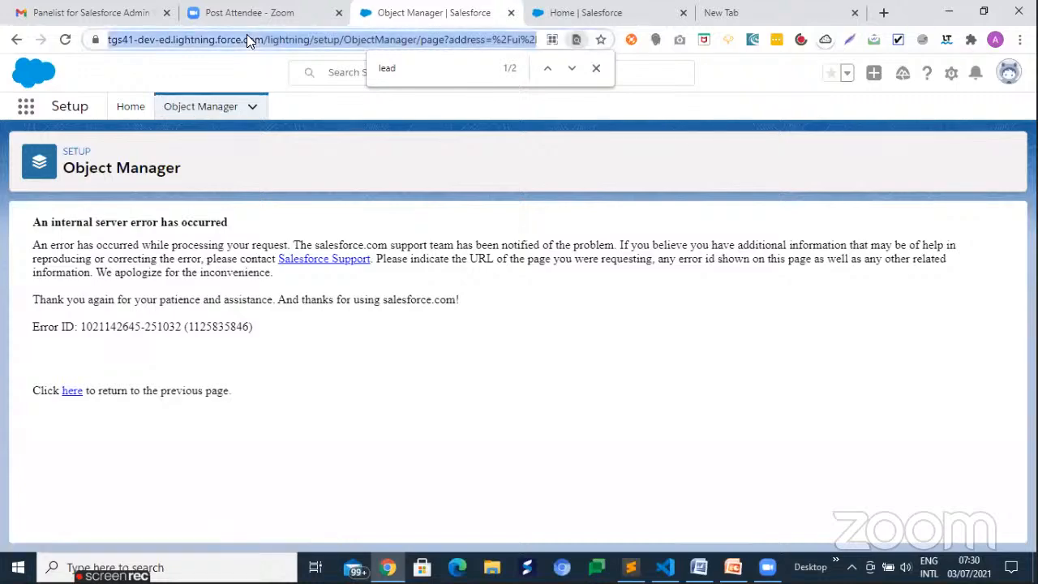
key("Return")
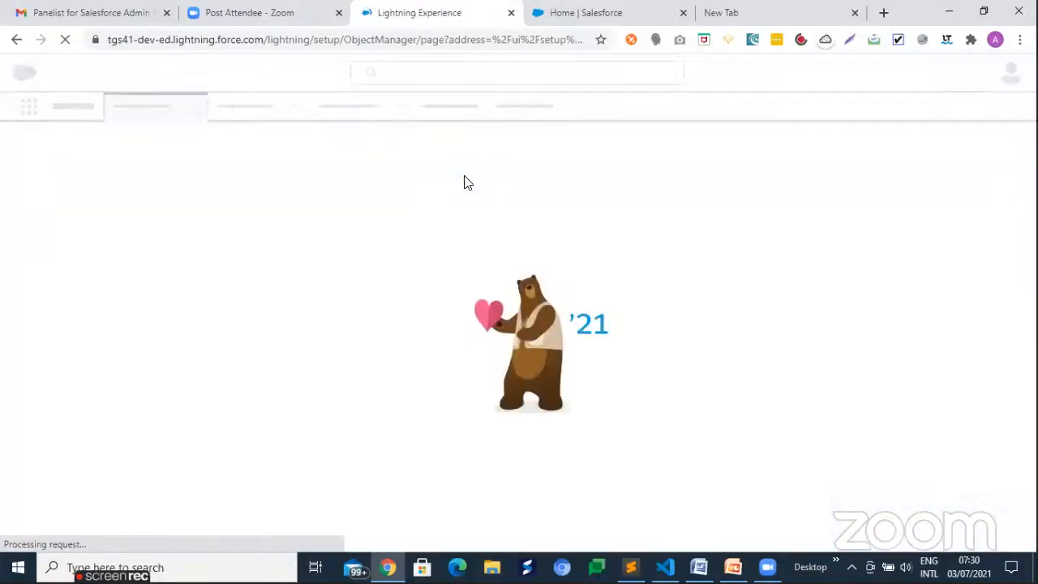
Check the other Salesforce Home tab, return to the Object Manager page, and open Setup in a new tab.
left_click(601, 6)
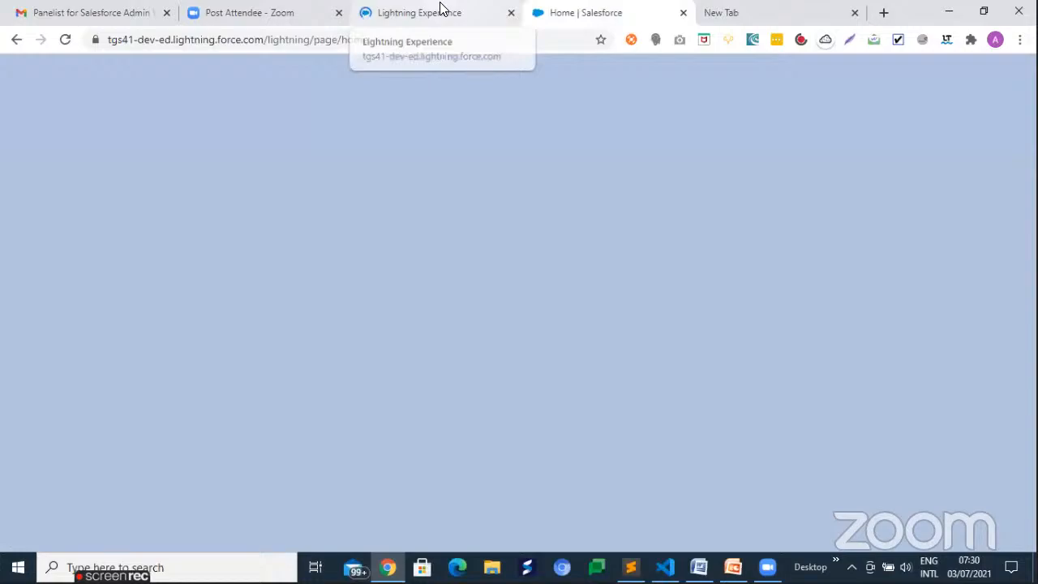
left_click(440, 8)
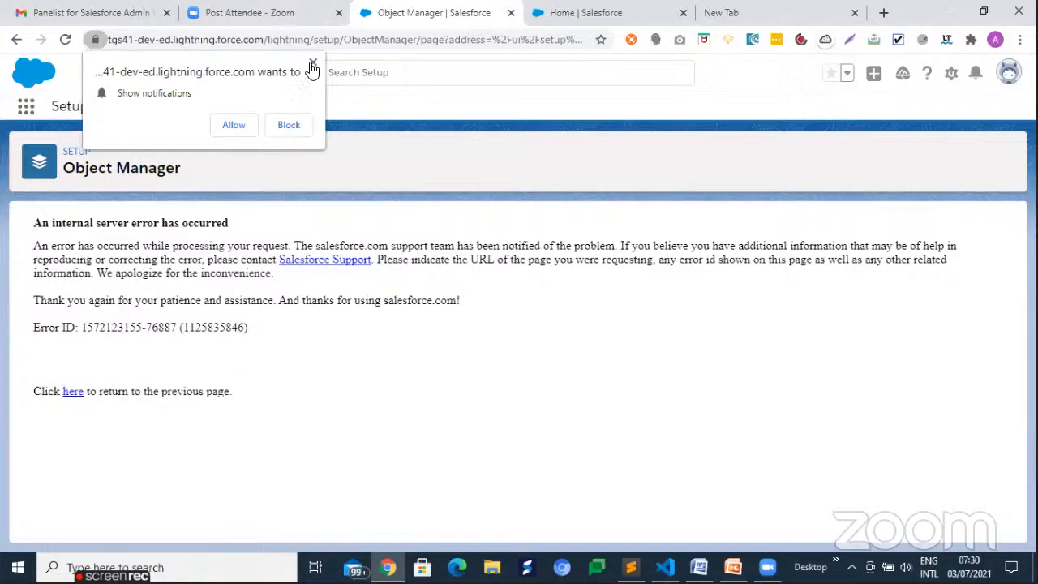
left_click(952, 75)
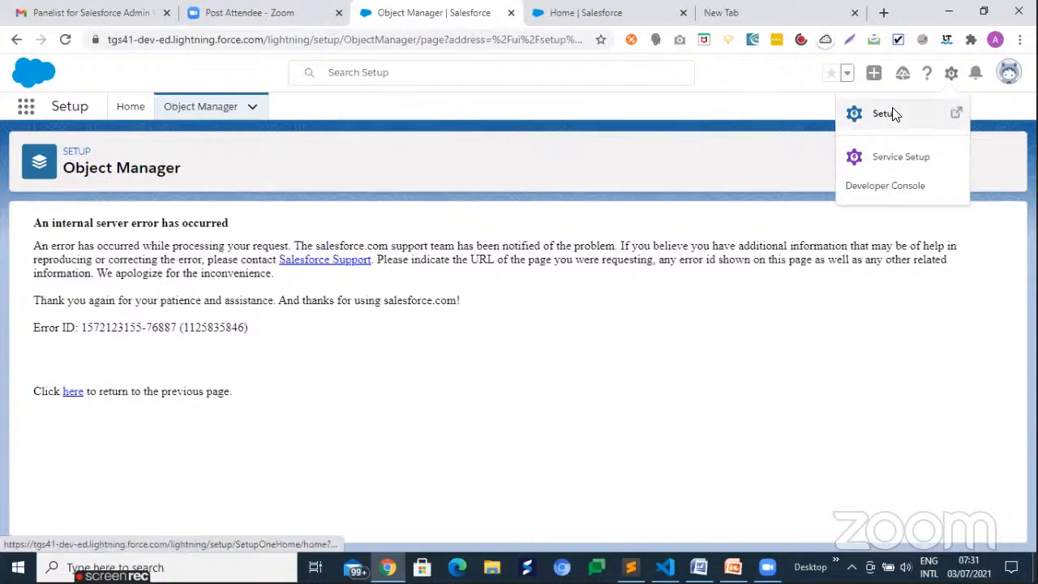
left_click(892, 113)
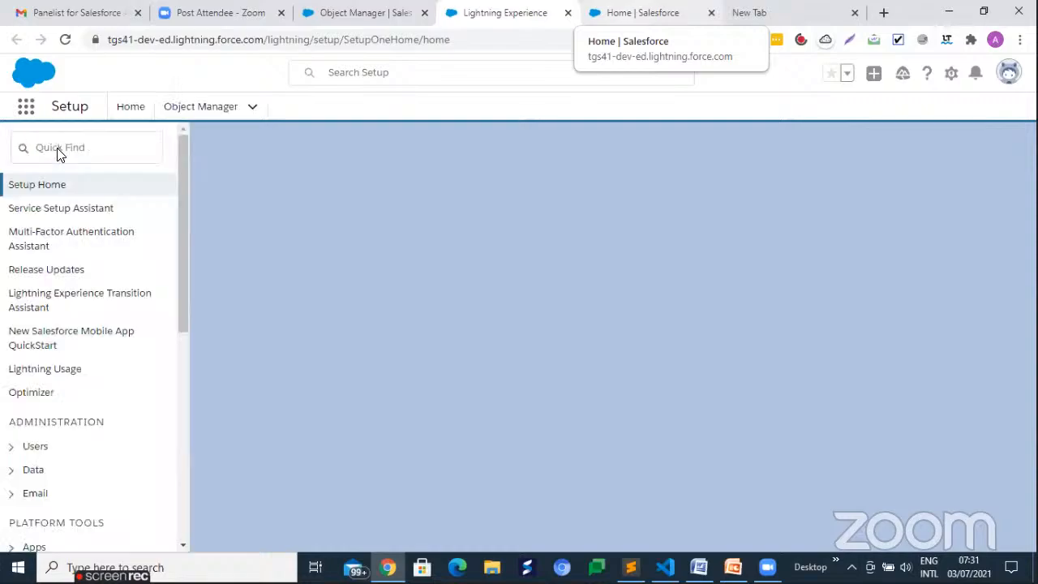
Find Profiles in Setup, filter the profile list to names starting with S, and open the System Administrator profile.
left_click(59, 149)
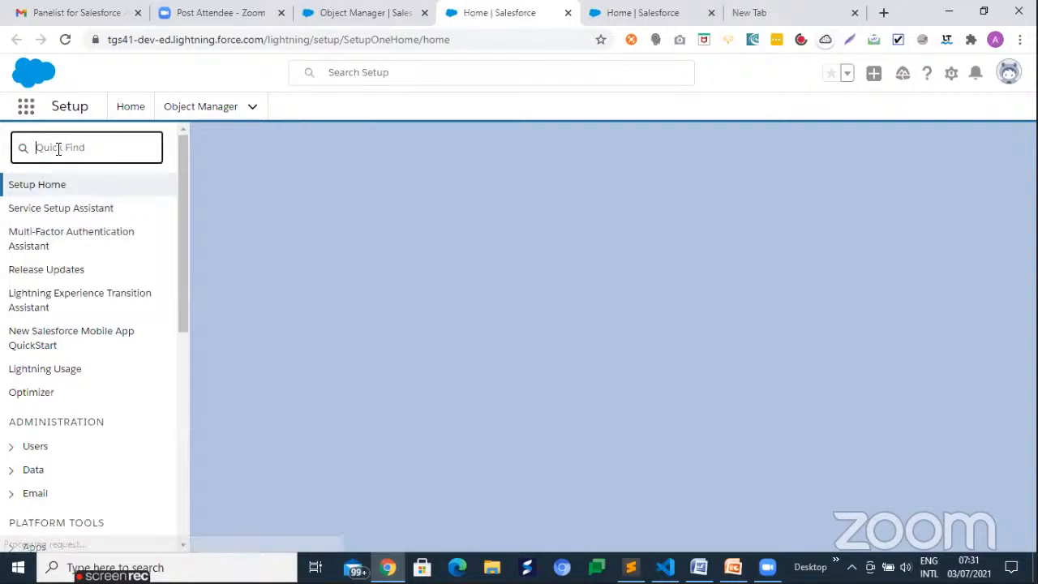
type("Pr")
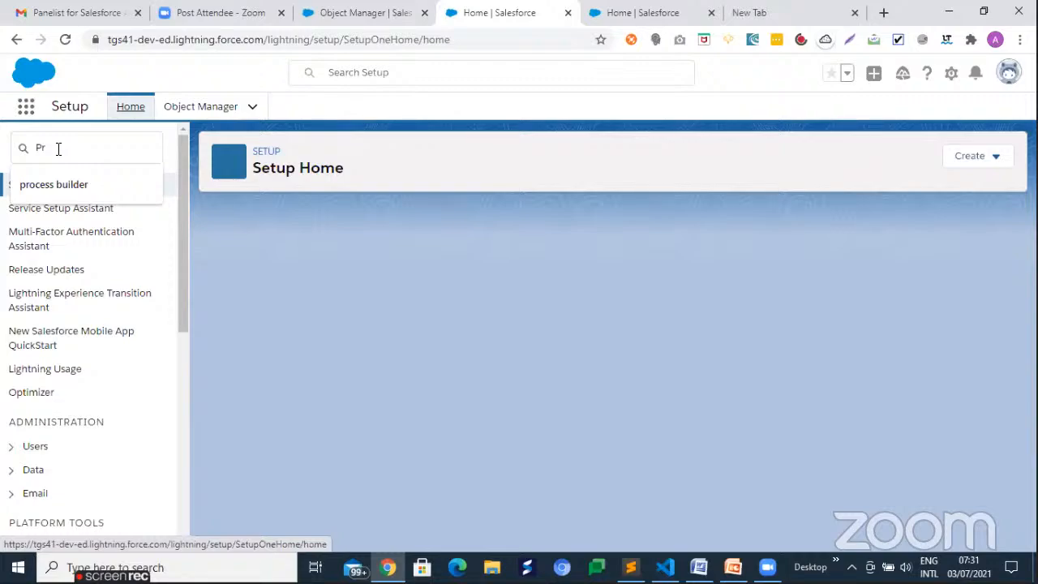
left_click(103, 152)
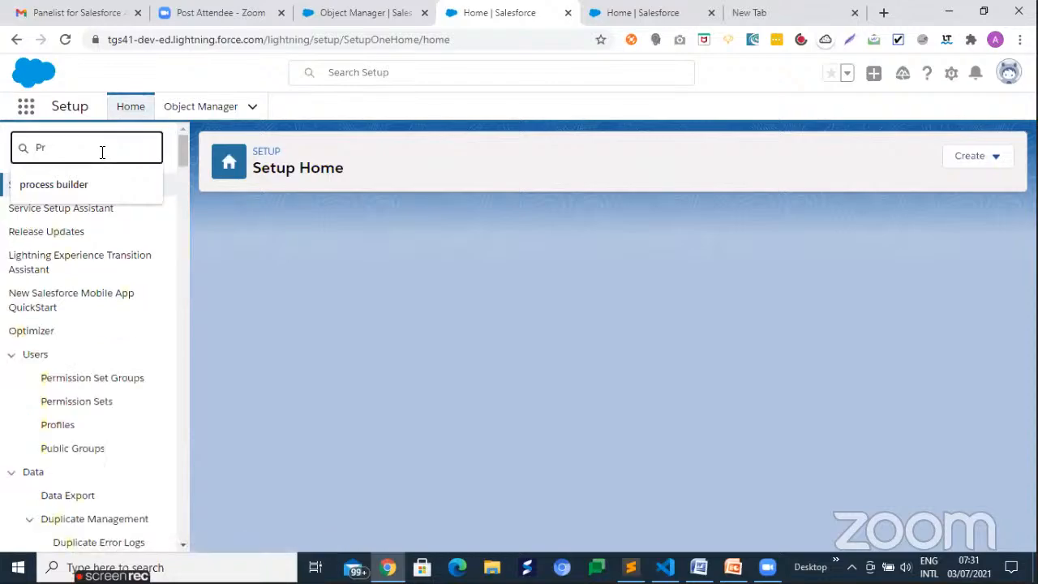
type("ofi")
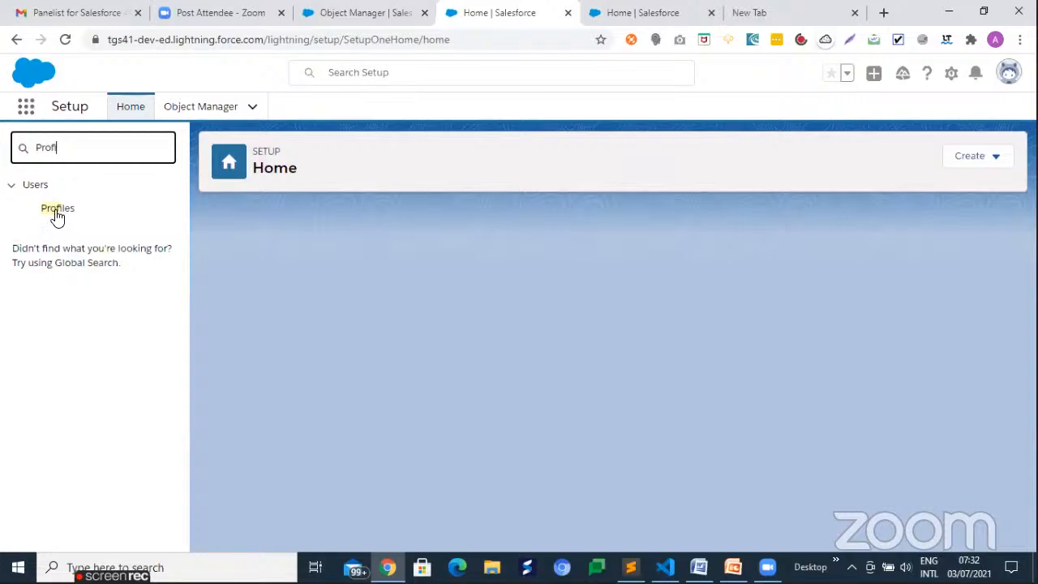
left_click(57, 213)
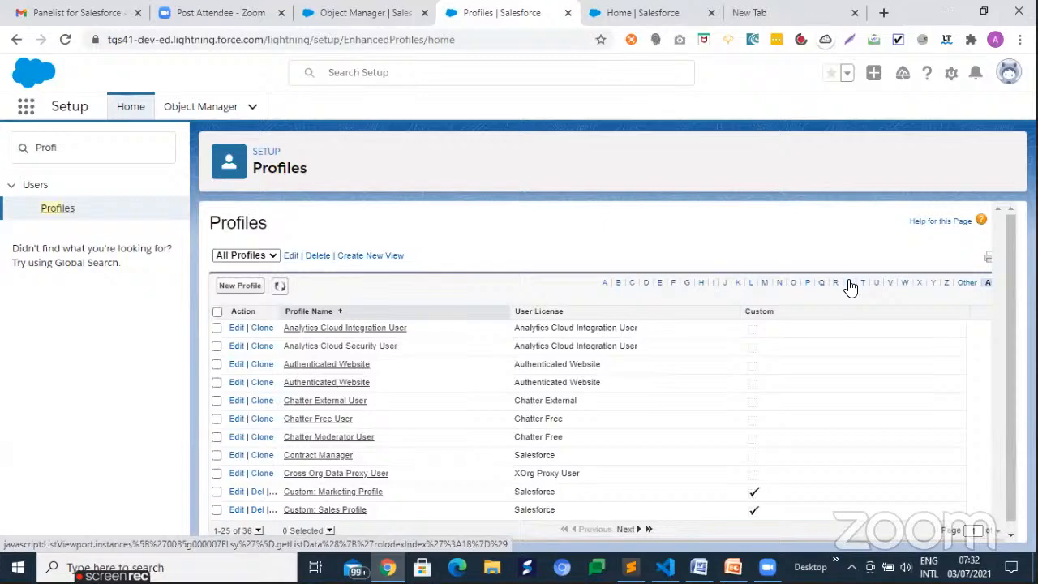
left_click(849, 284)
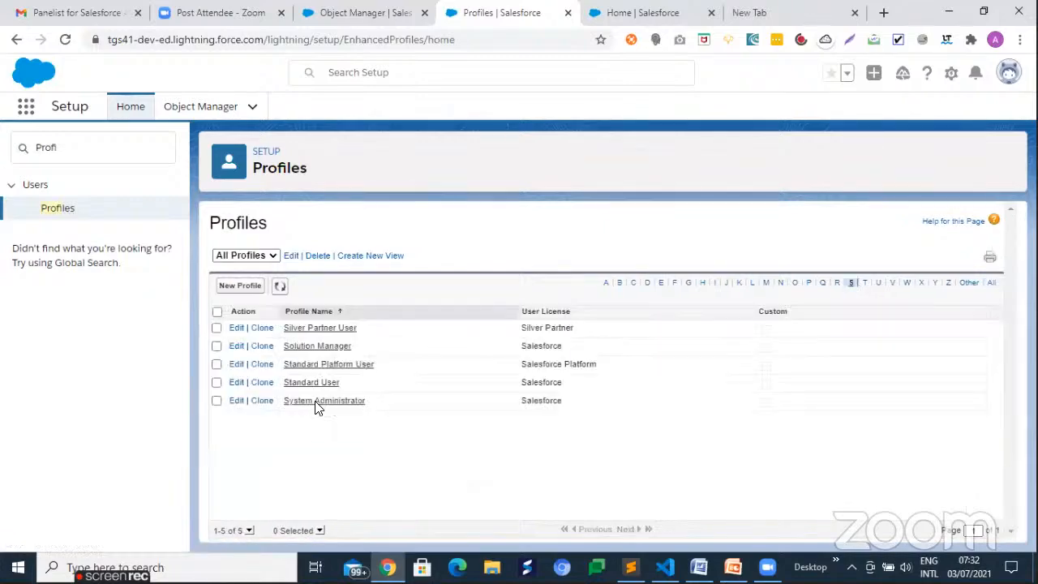
left_click(317, 403)
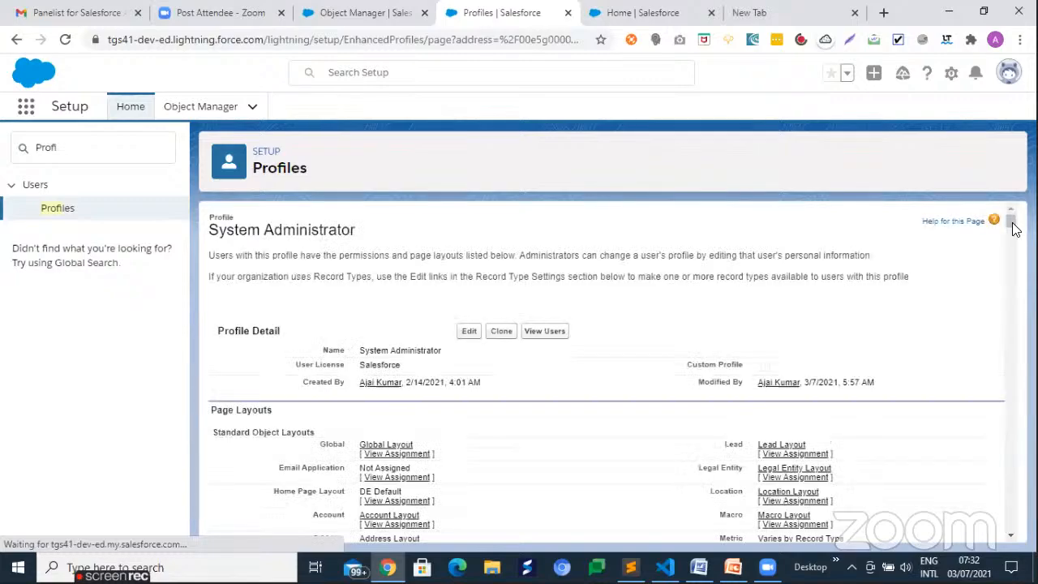
Find the Field-Level Security section of the System Administrator profile and view the settings for Lead.
left_click_drag(1014, 233, 1009, 280)
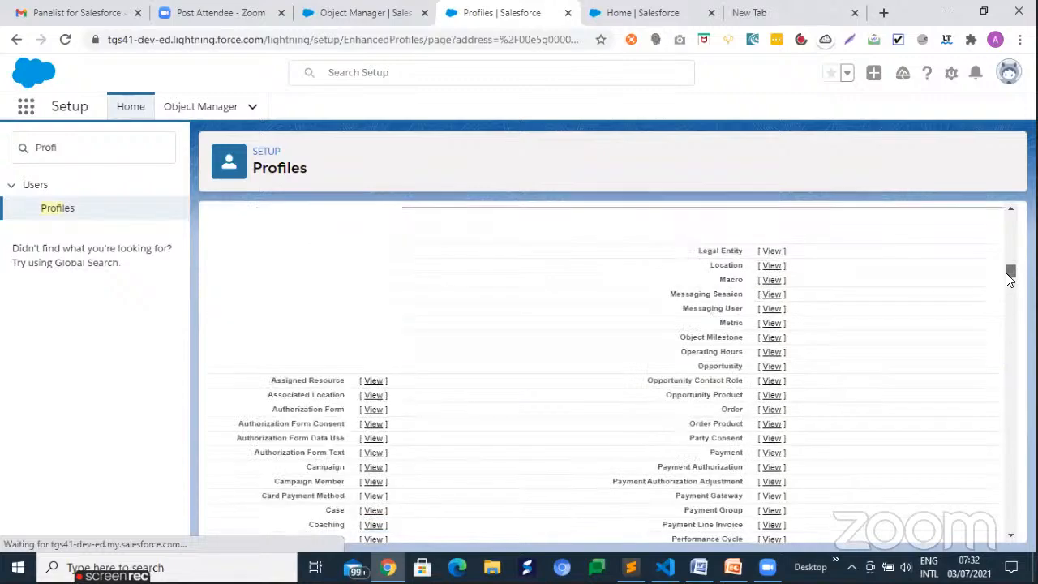
scroll(382, 227, "up", 3)
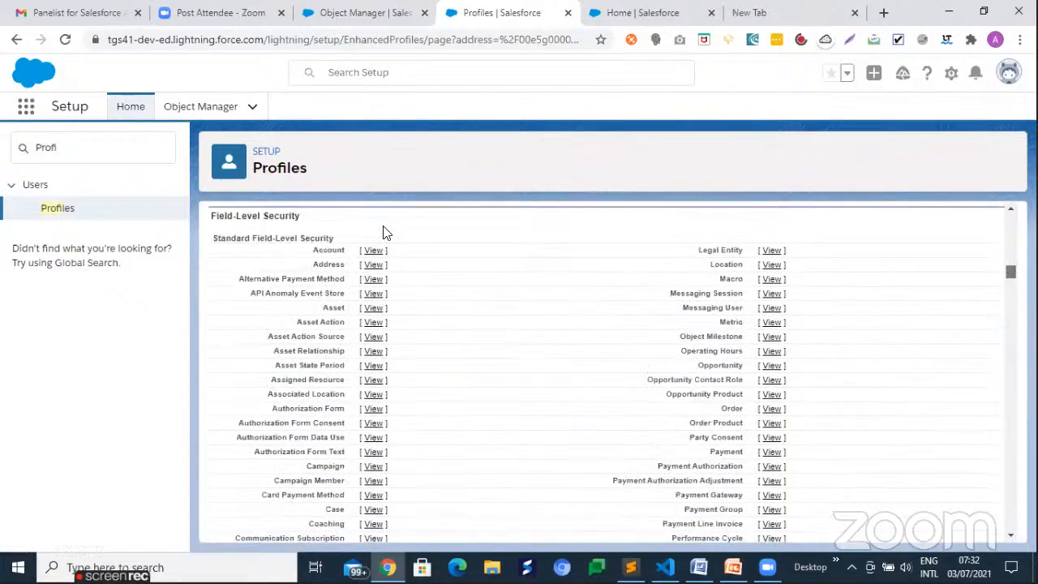
scroll(224, 300, "up", 1)
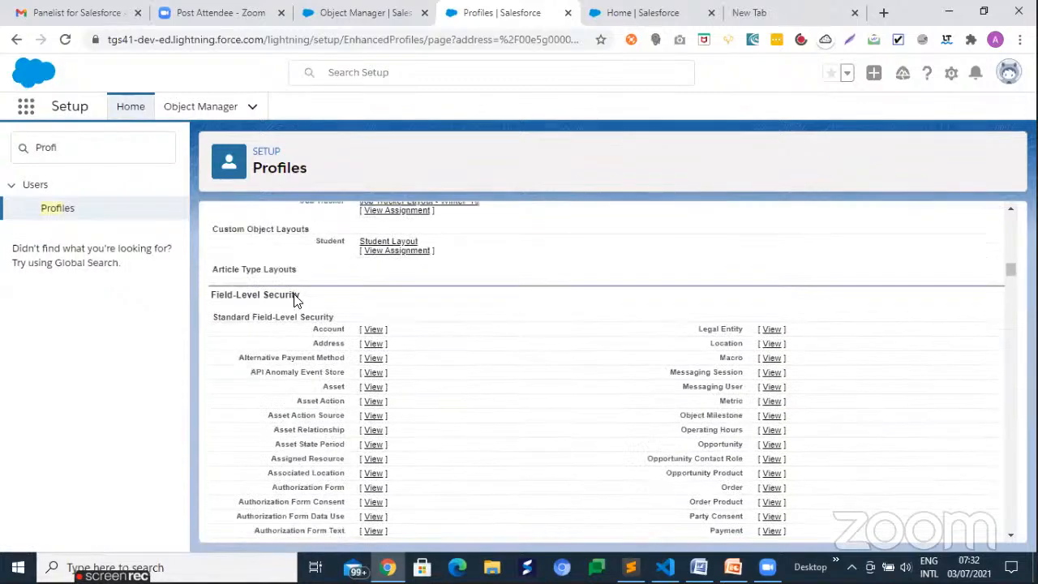
left_click_drag(873, 322, 1009, 271)
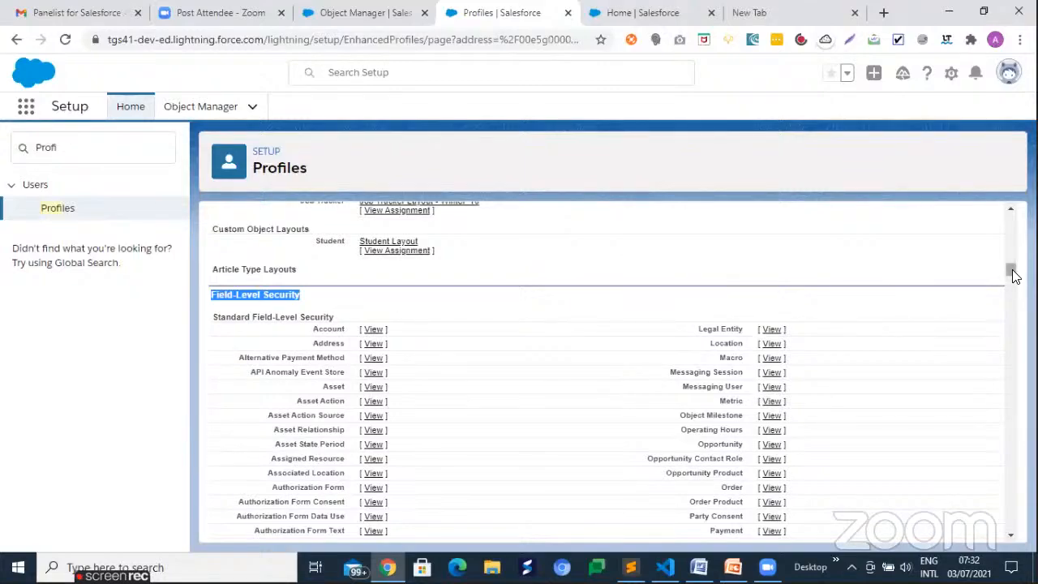
left_click(1011, 299)
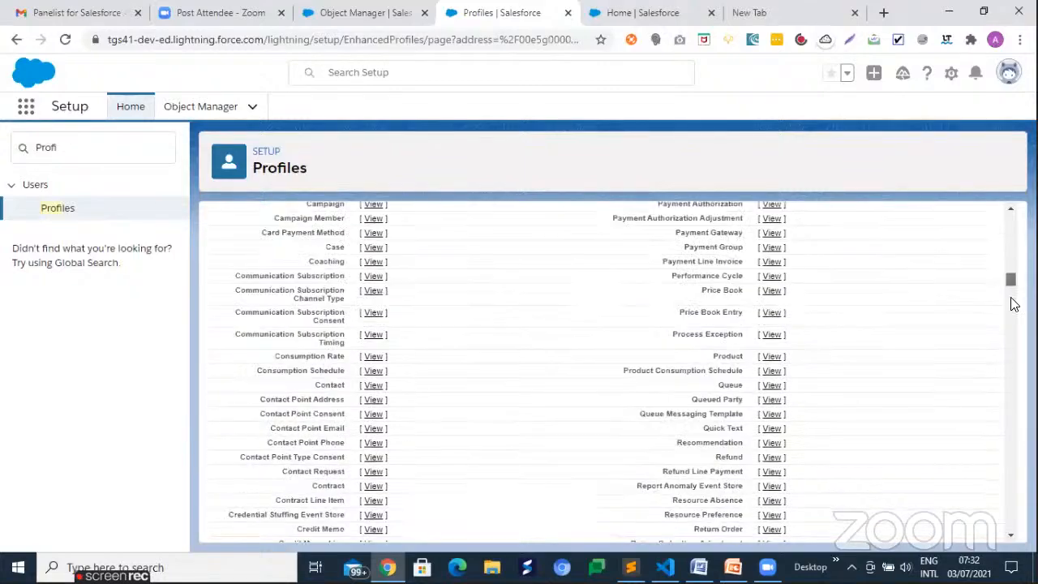
left_click(1012, 300)
scroll(375, 321, "down", 2)
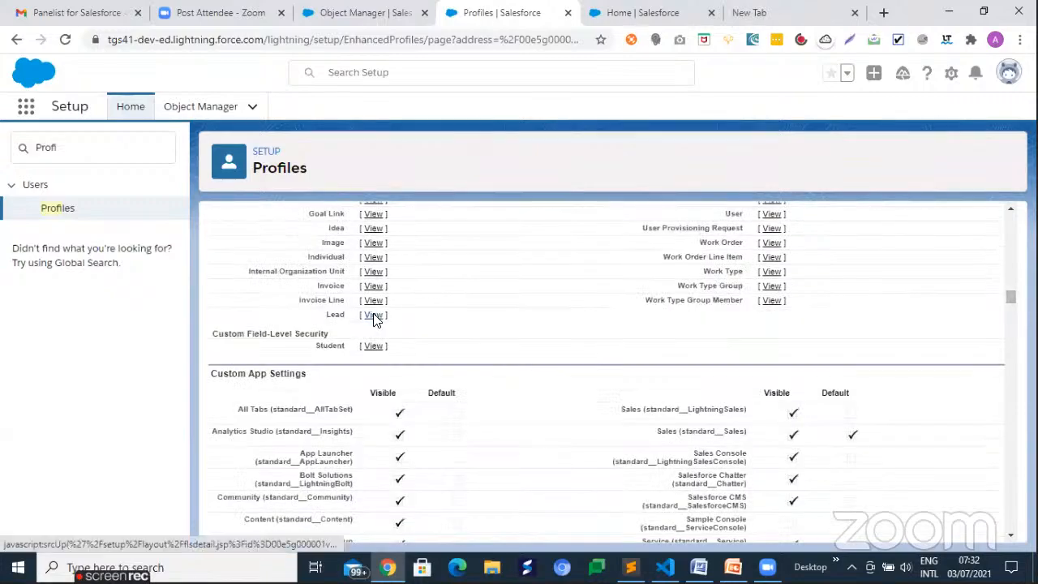
left_click(375, 320)
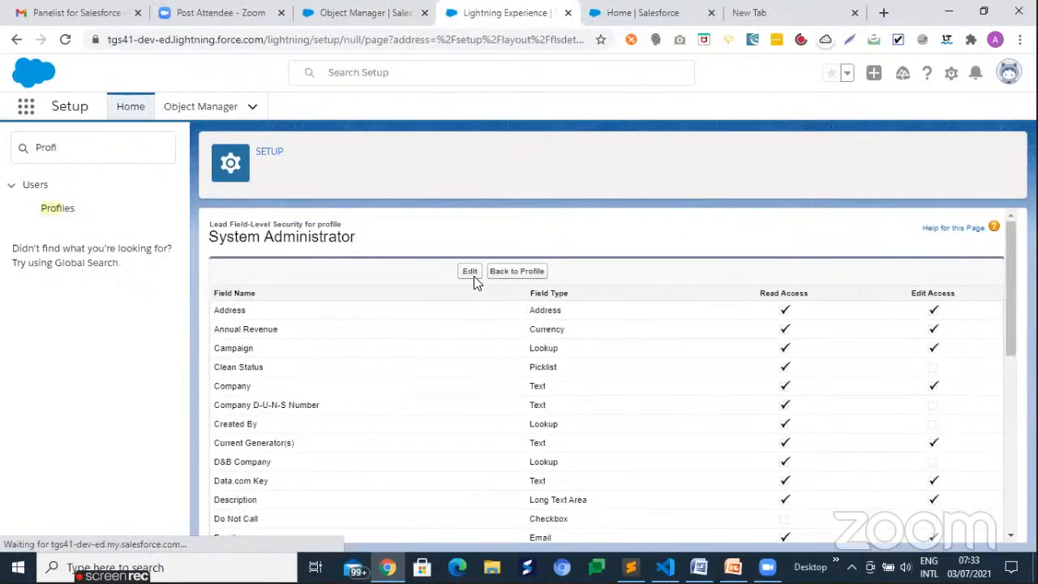
Remove both read and edit access to the Lead Address field for the System Administrator profile and save.
left_click(474, 277)
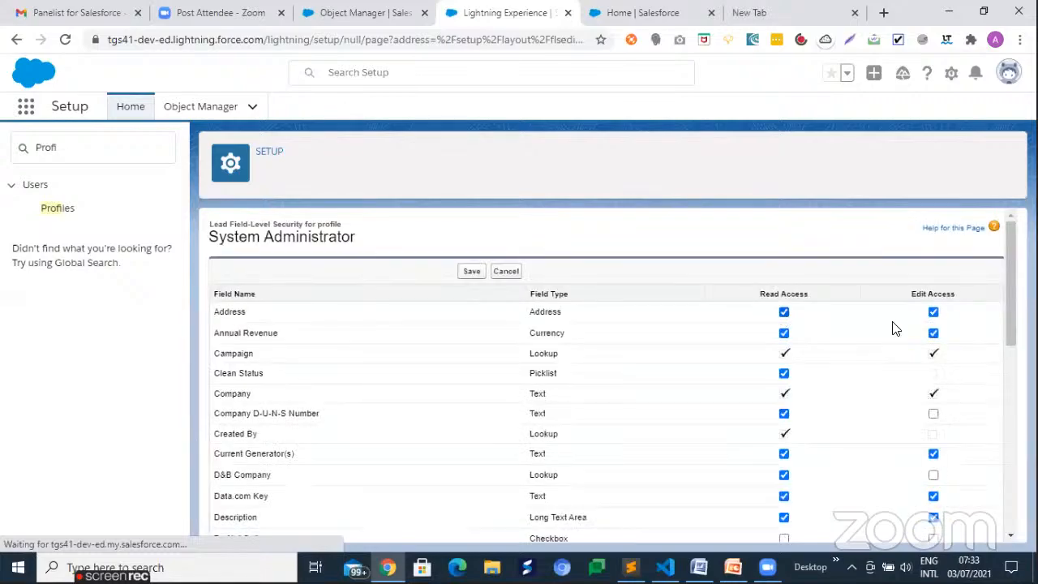
left_click(934, 312)
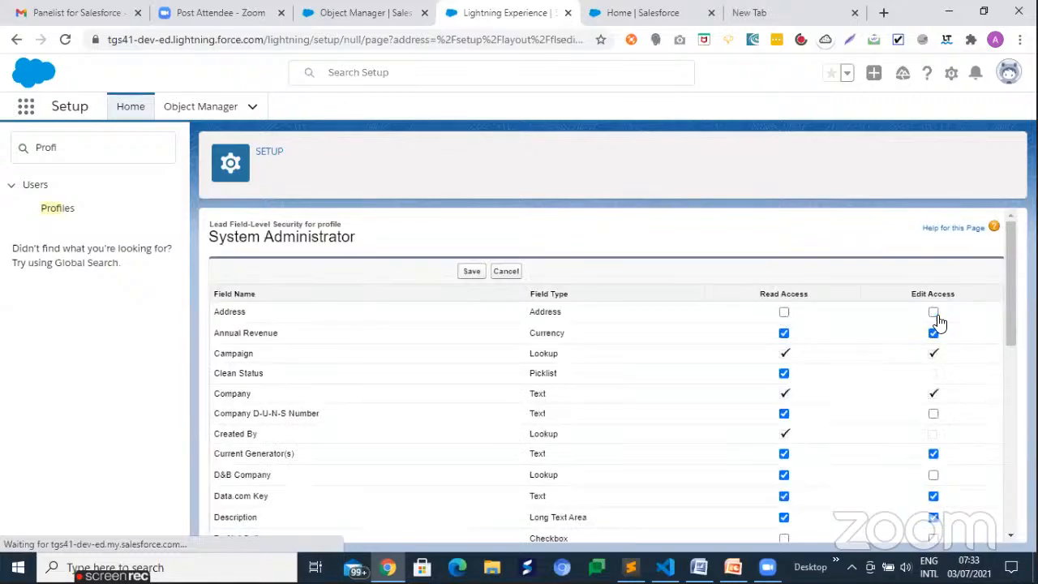
left_click(472, 272)
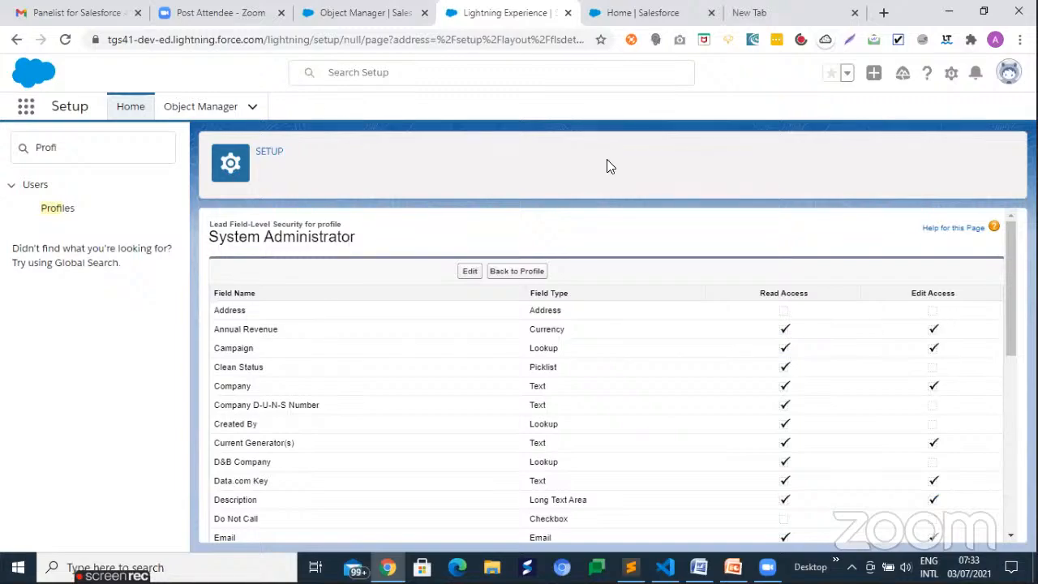
Search Setup for "field acc", open Field Accessibility, and choose Lead from the record types.
left_click(75, 156)
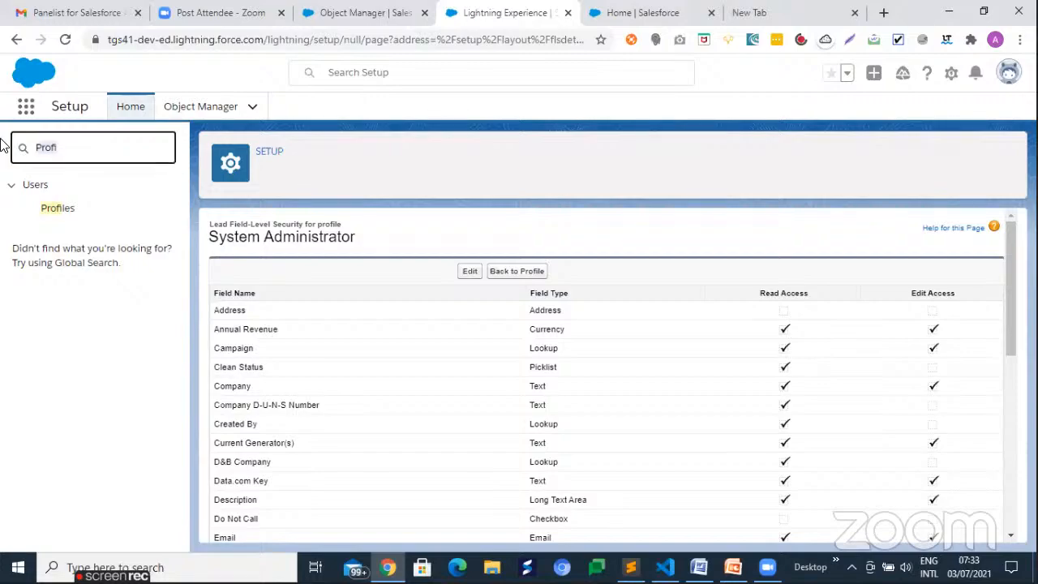
type("fie")
type("ld acc")
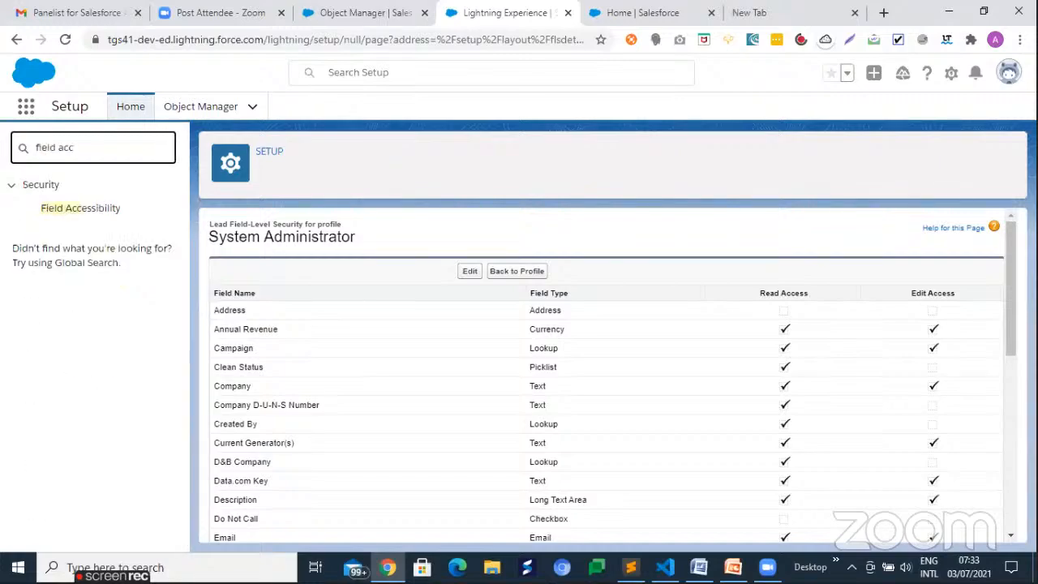
left_click(75, 211)
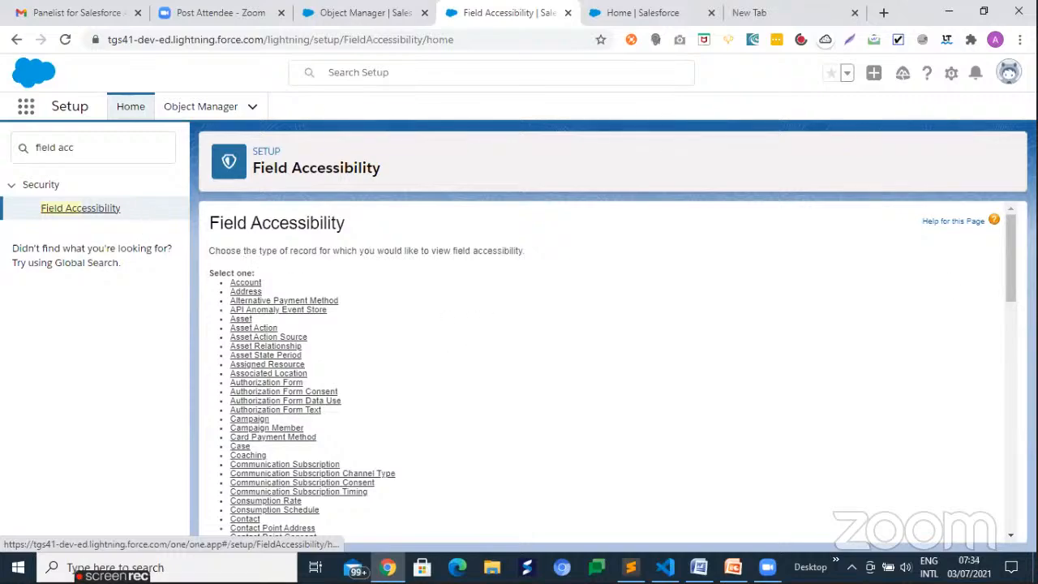
scroll(1011, 284, "down", 3)
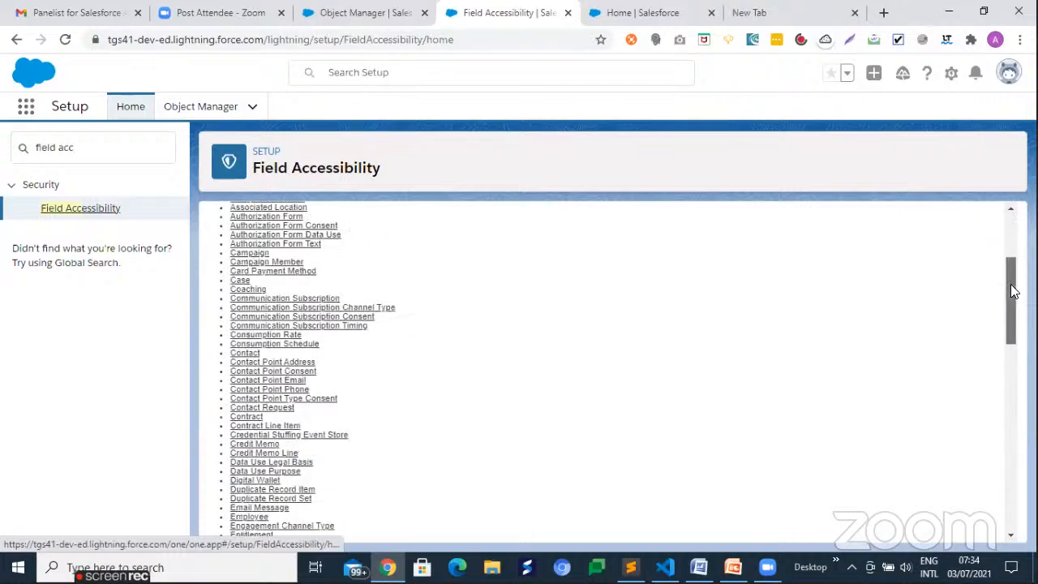
left_click_drag(1012, 326, 1011, 381)
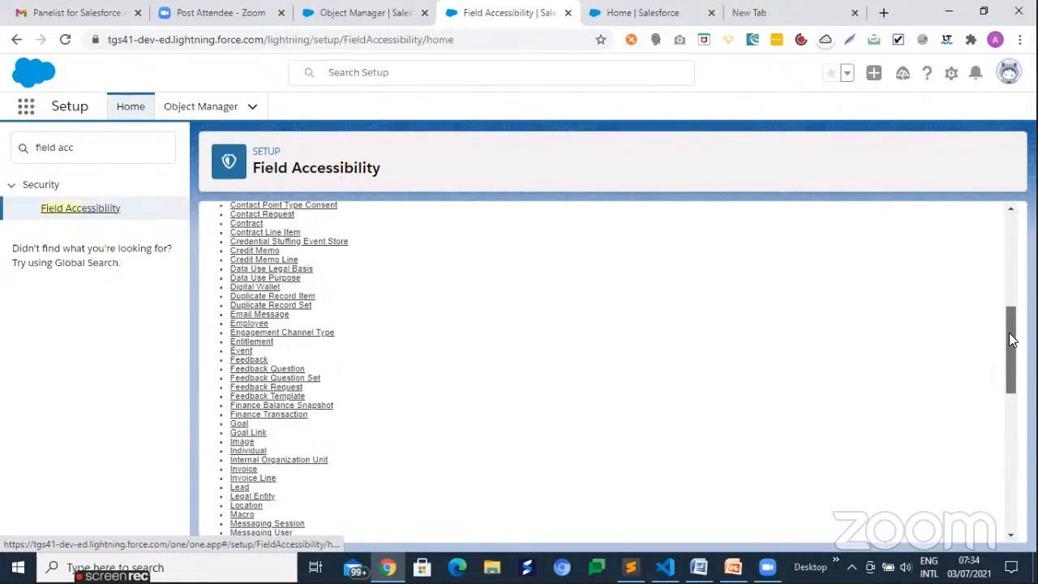
scroll(241, 468, "down", 1)
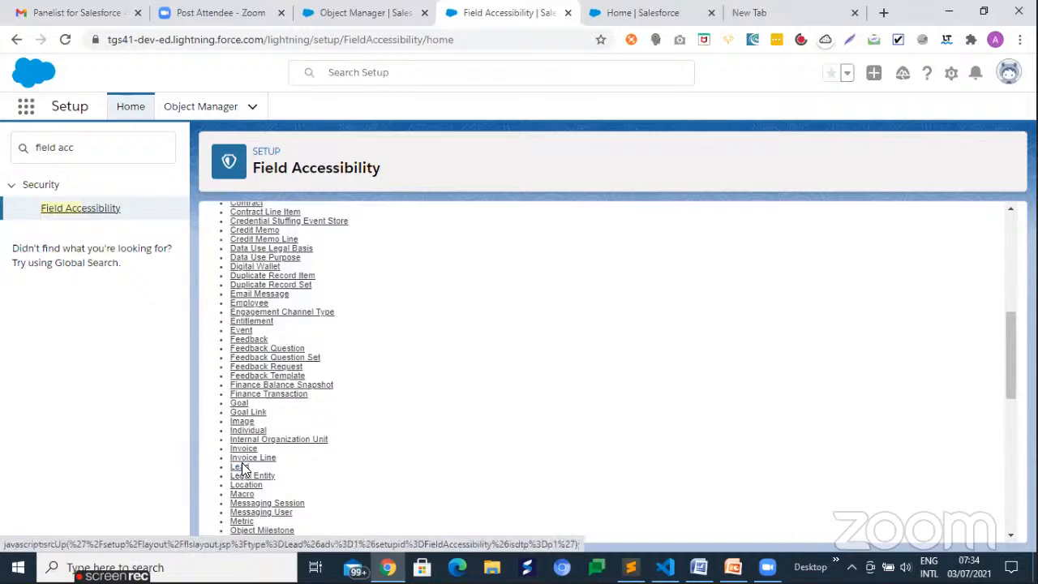
left_click(242, 467)
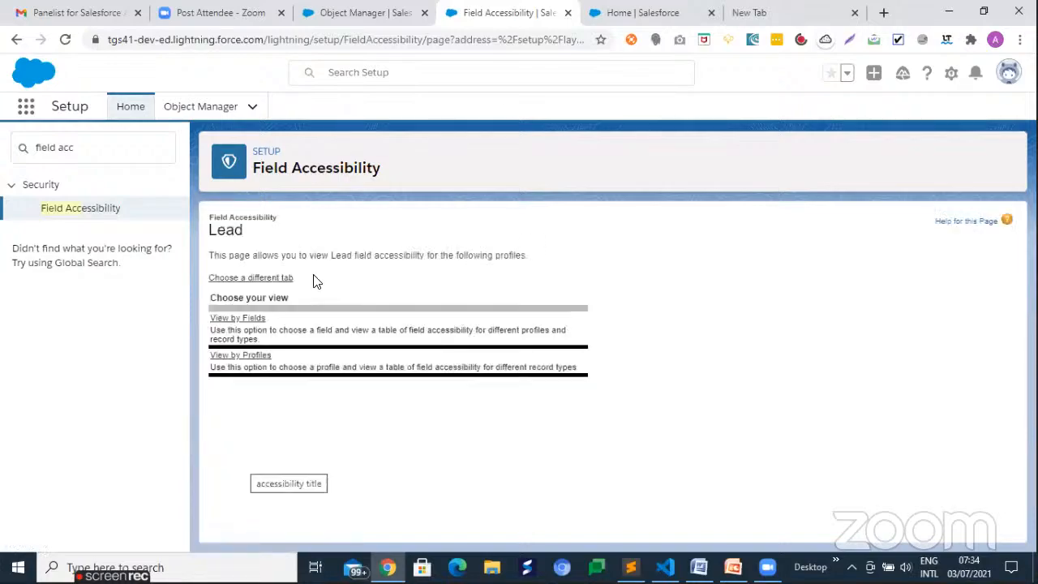
View Lead accessibility by fields for Address and examine the Field Access of the System Administrator profile.
left_click(250, 319)
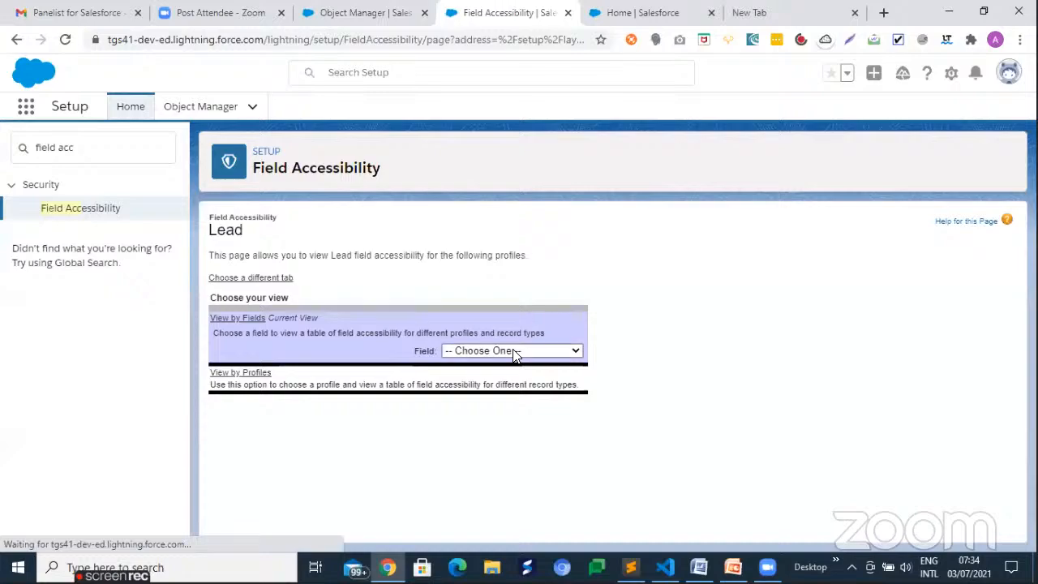
left_click(514, 355)
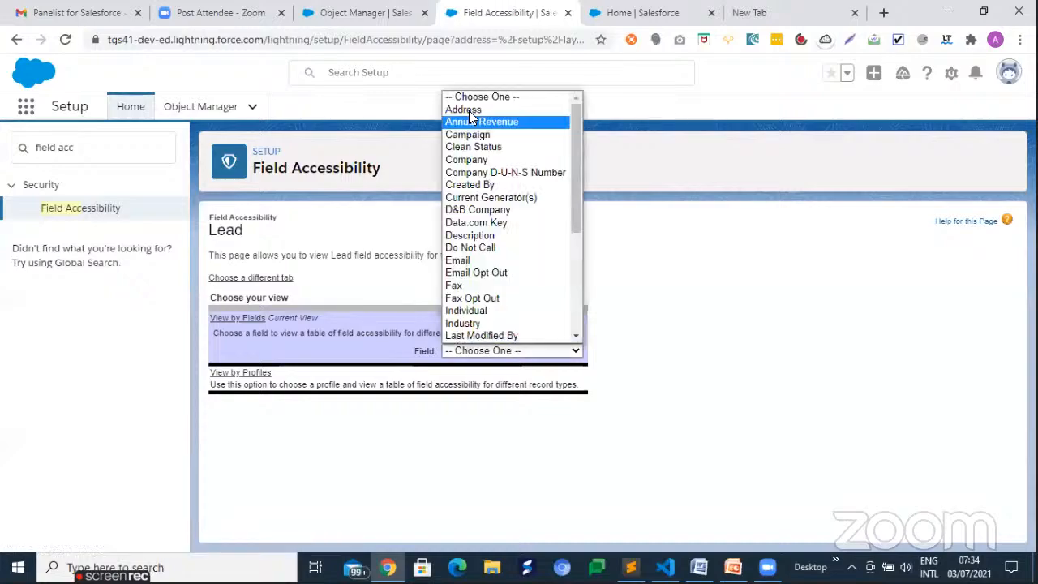
left_click(469, 110)
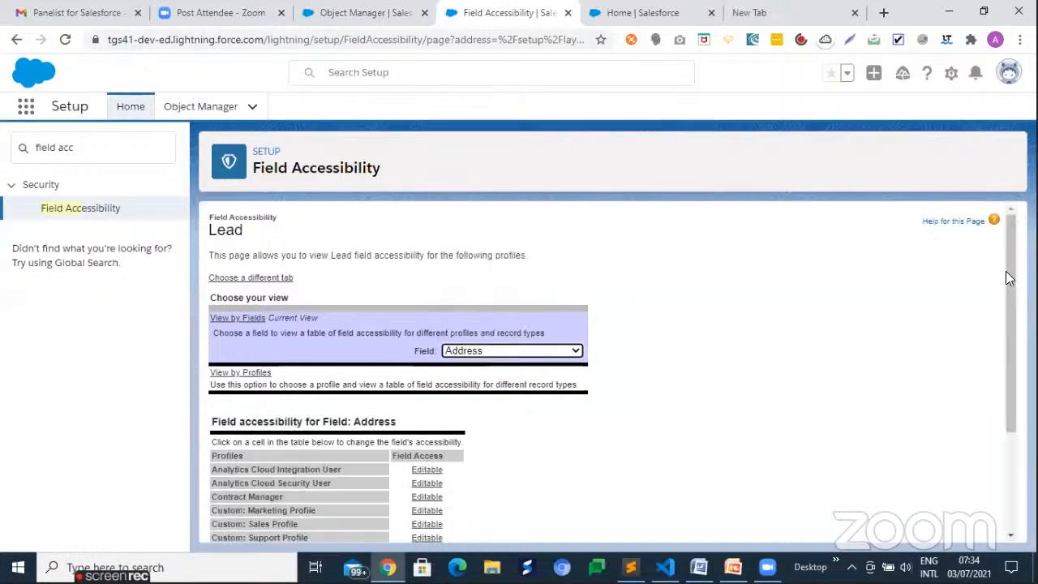
scroll(1013, 364, "down", 2)
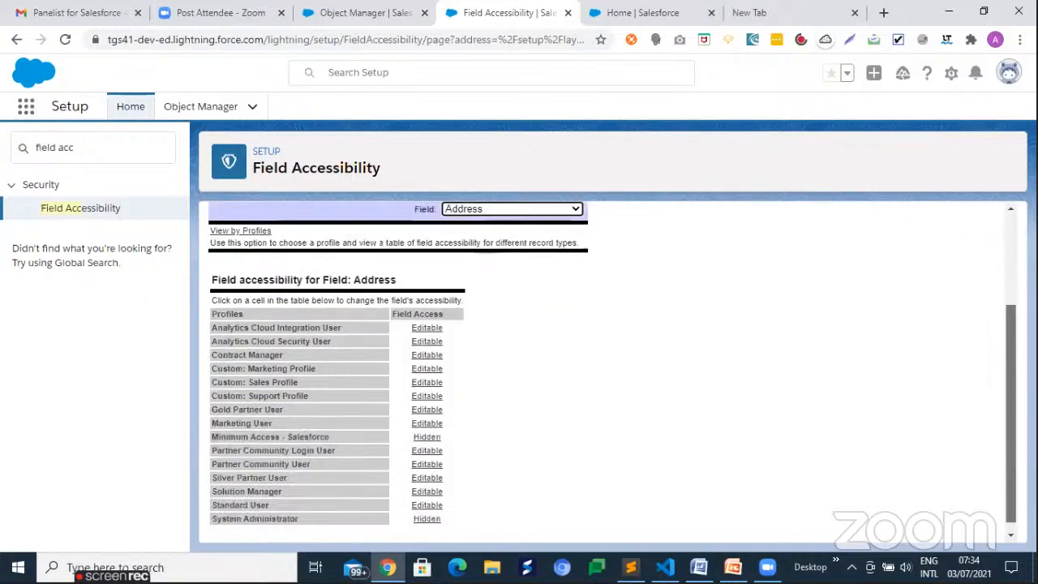
scroll(409, 493, "down", 1)
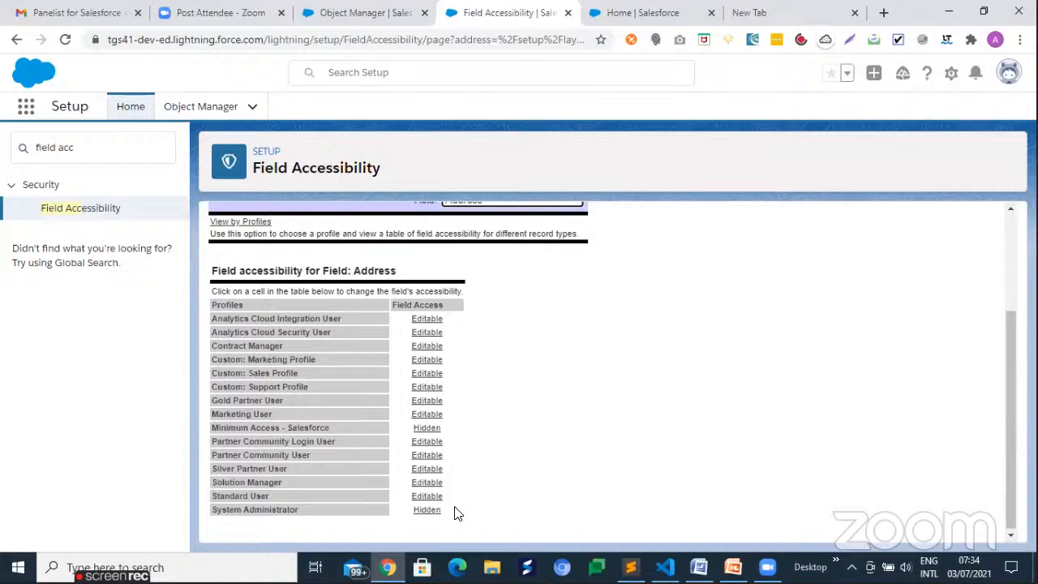
scroll(437, 516, "up", 1)
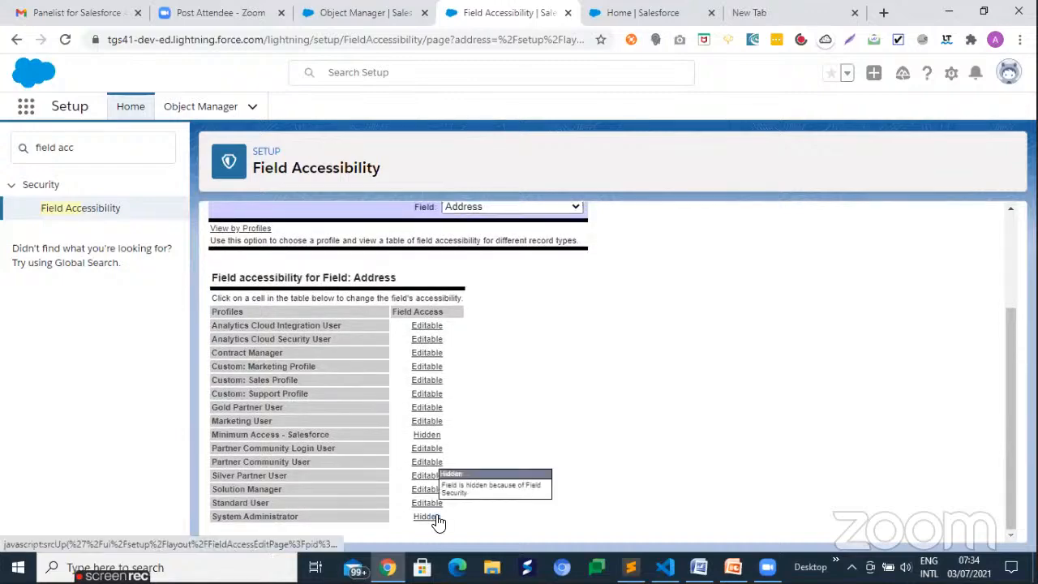
Make the Lead Address field visible for the System Administrator profile, save, and view the field accessibility for Address again.
left_click(427, 516)
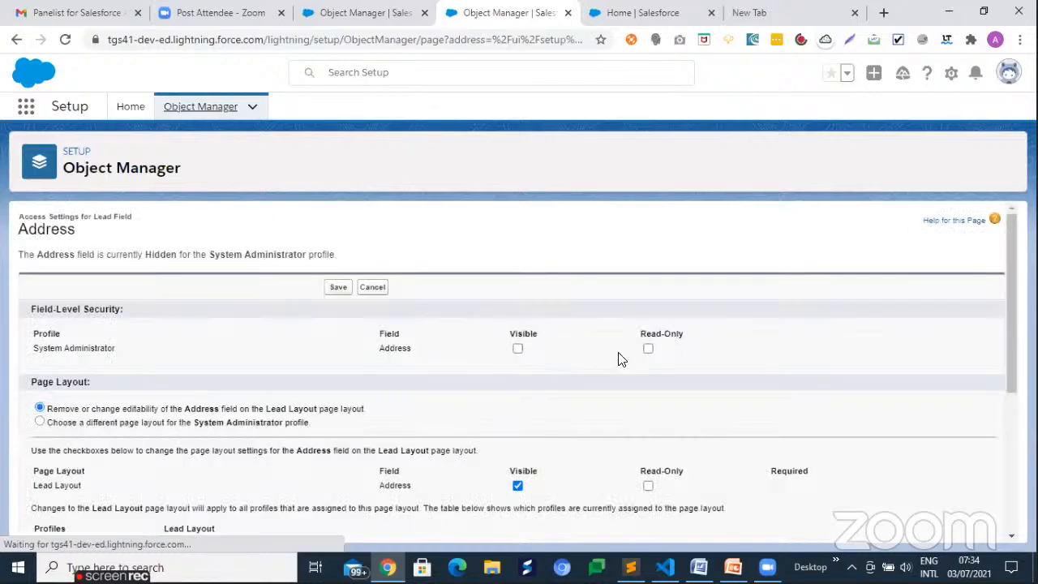
left_click(517, 349)
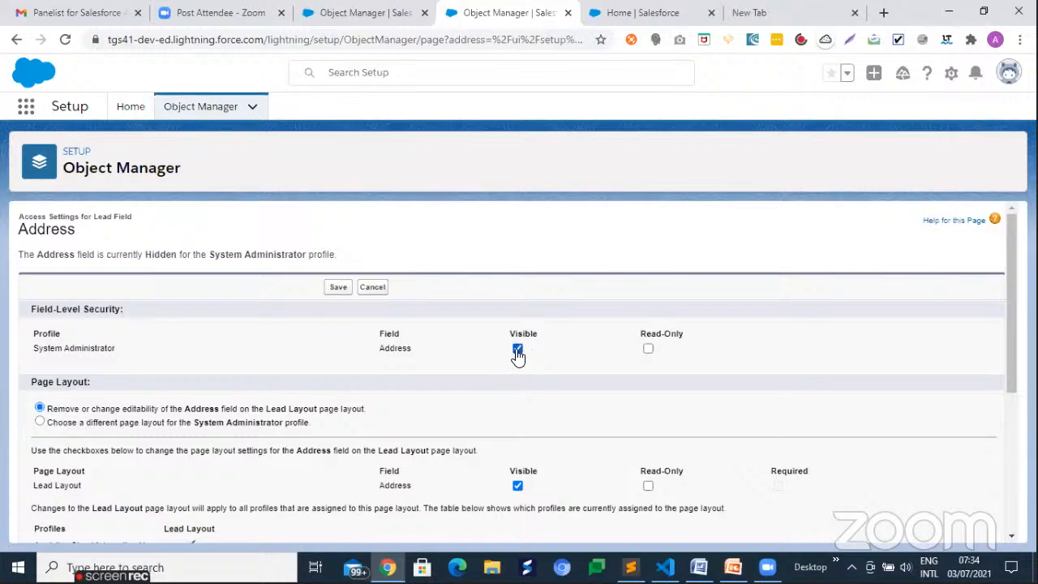
left_click(338, 288)
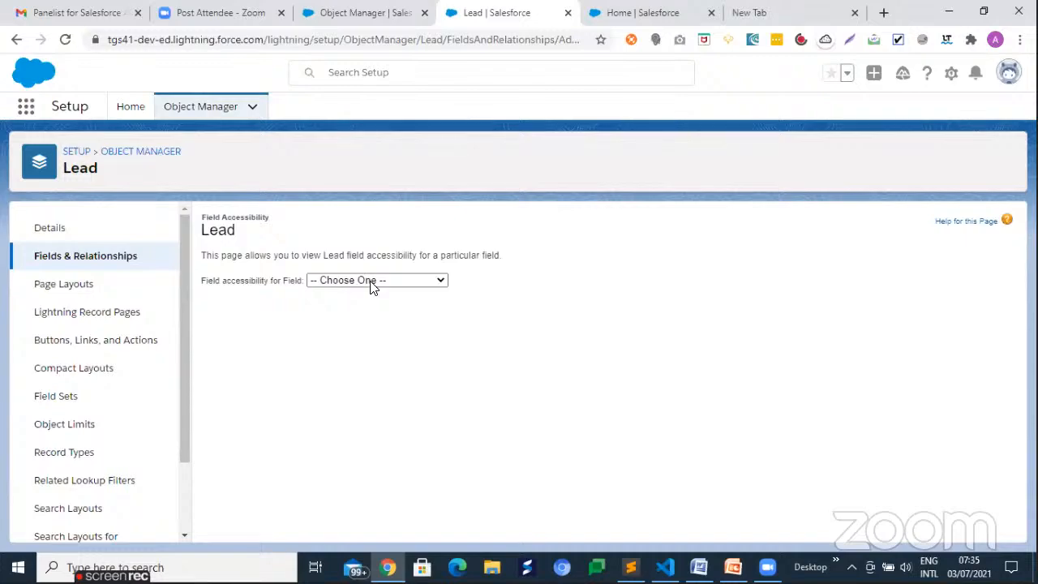
left_click(371, 281)
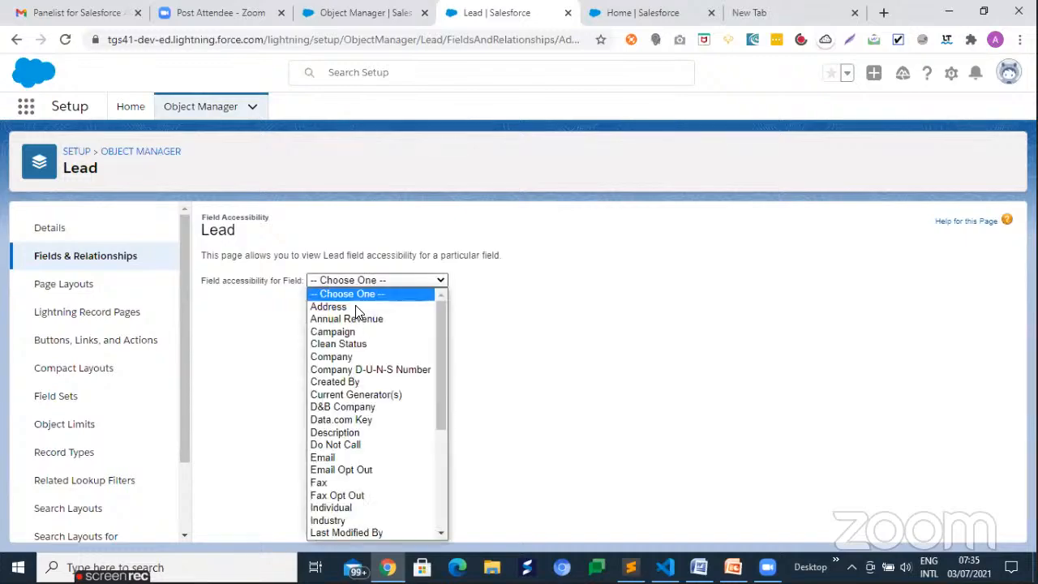
left_click(329, 306)
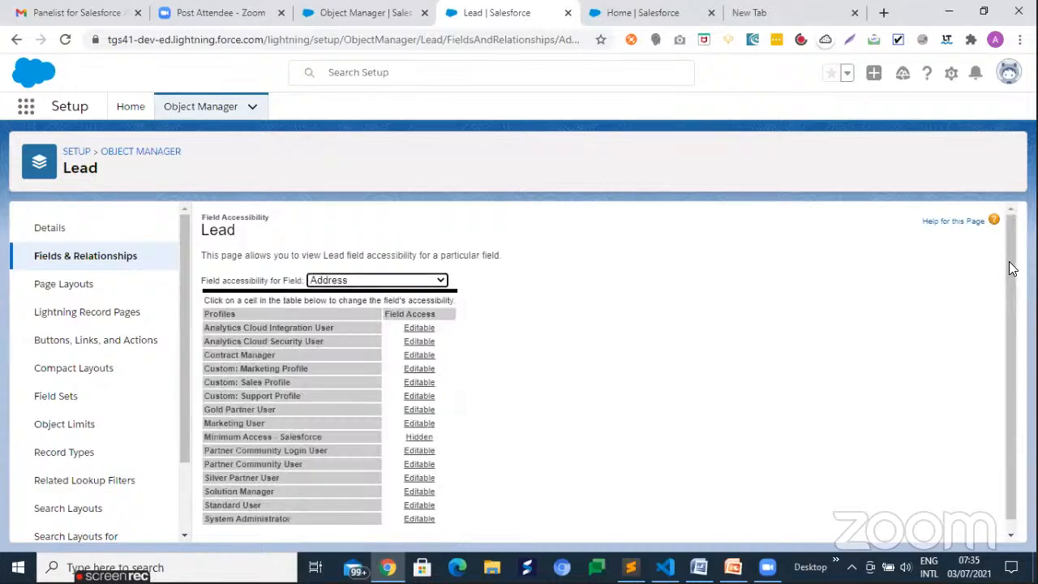
Review the Address field access across all Lead profiles and switch to the PowerPoint presentation.
scroll(444, 517, "down", 1)
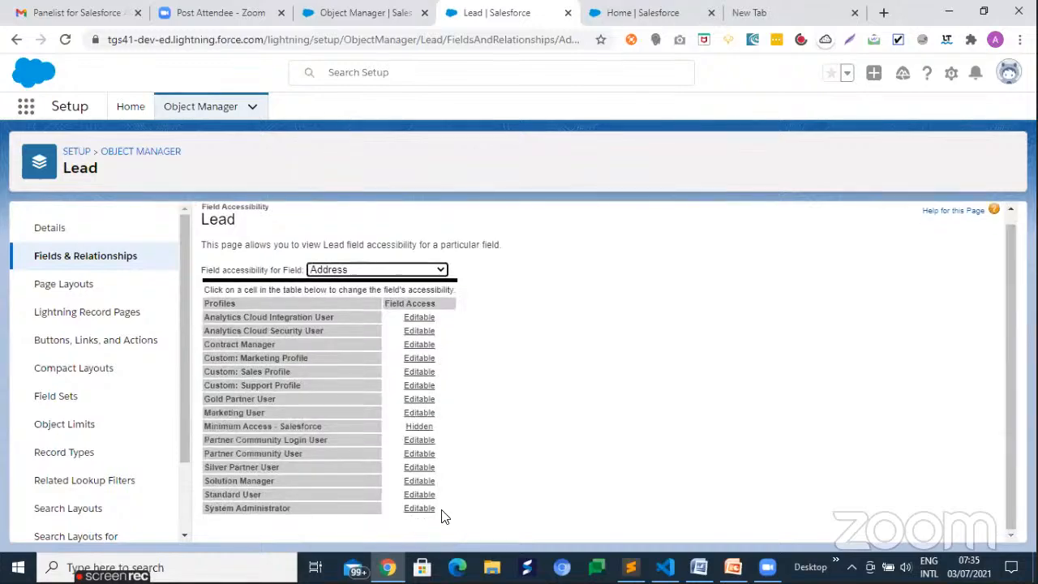
scroll(444, 516, "up", 1)
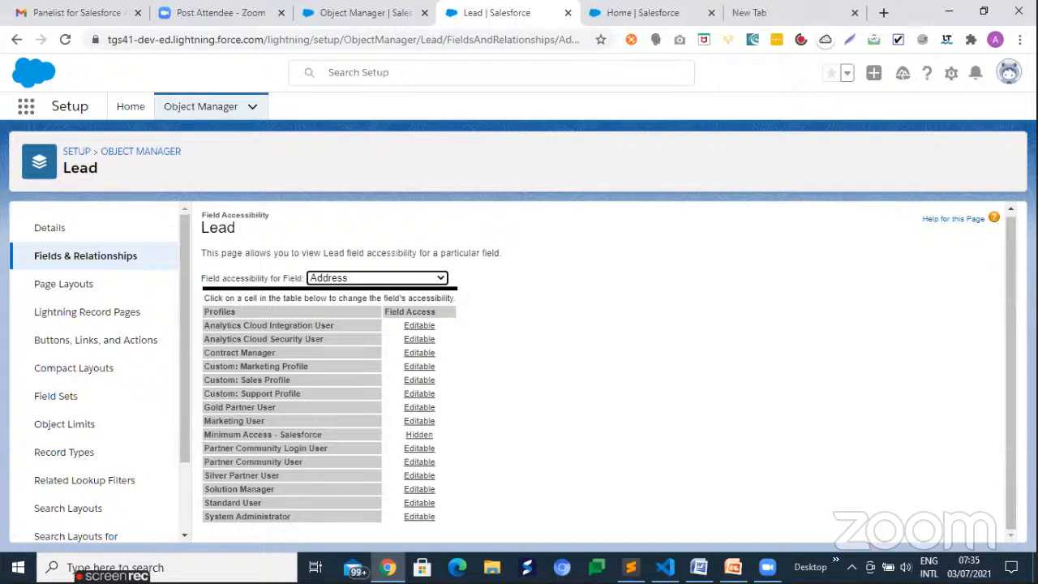
left_click(733, 567)
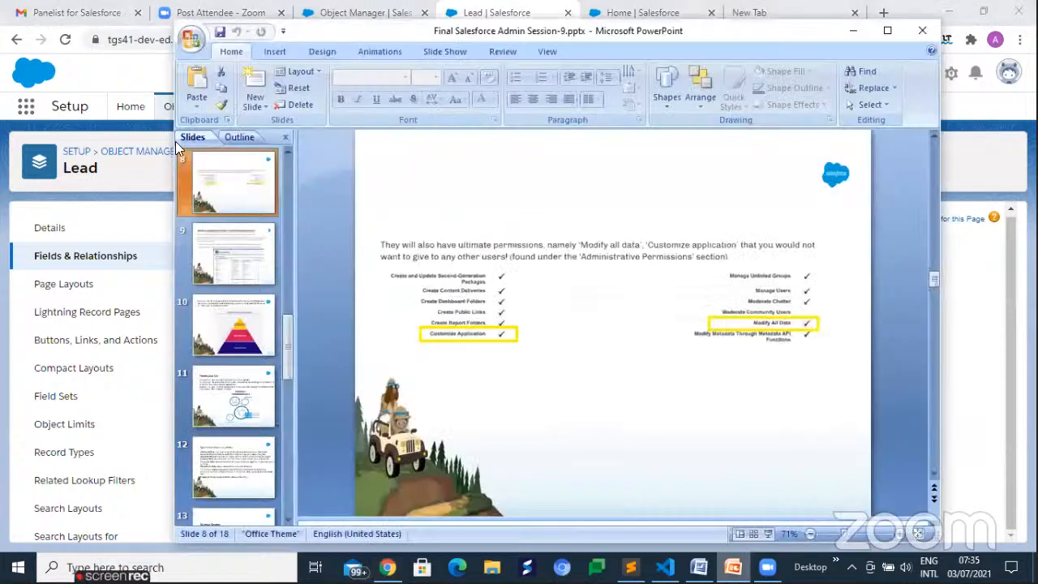
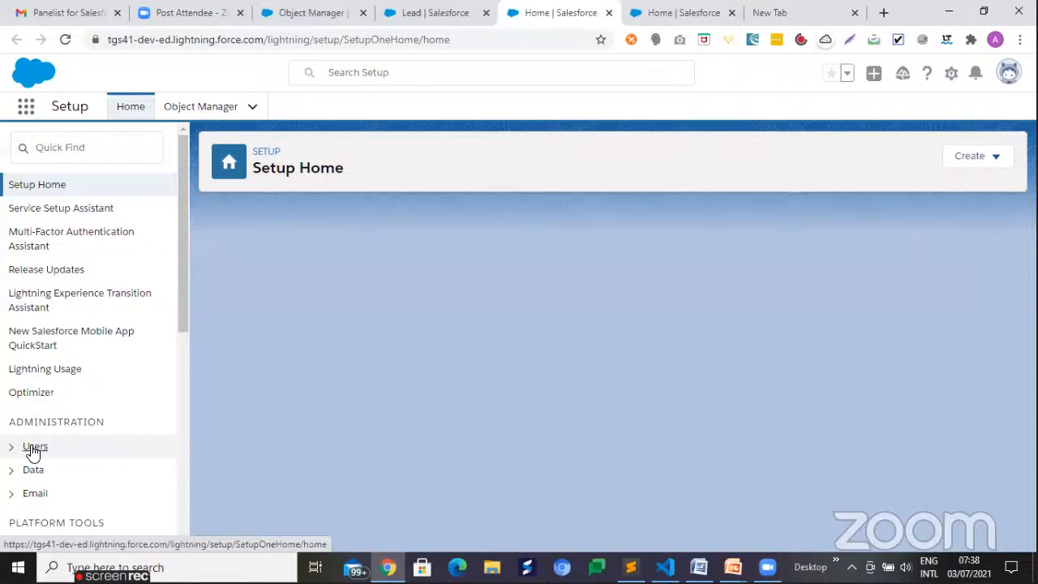
Open the Users list in Setup and view the detail page of the "2 user" account.
left_click(28, 451)
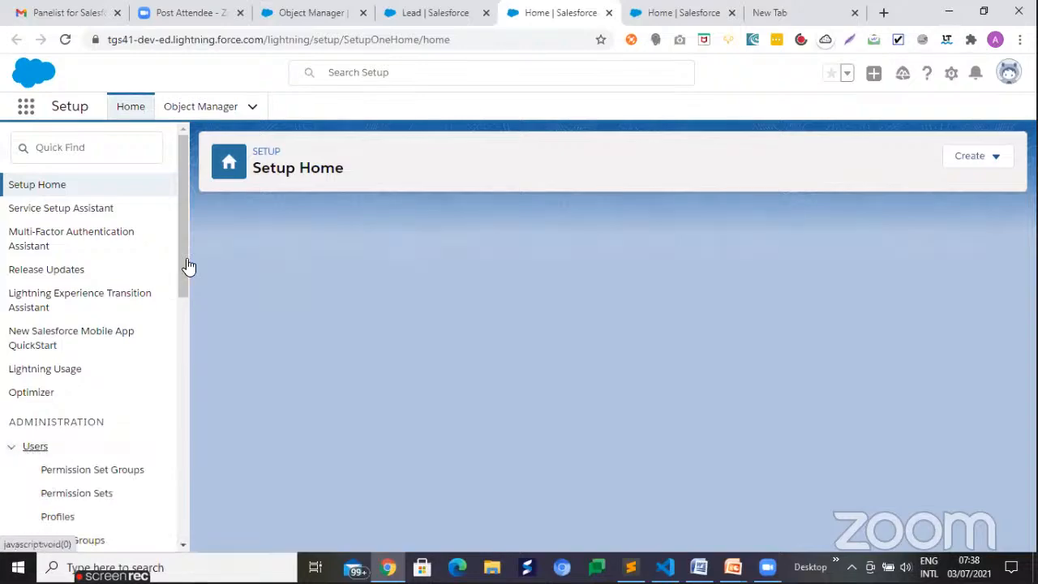
scroll(185, 323, "down", 1)
scroll(183, 324, "down", 1)
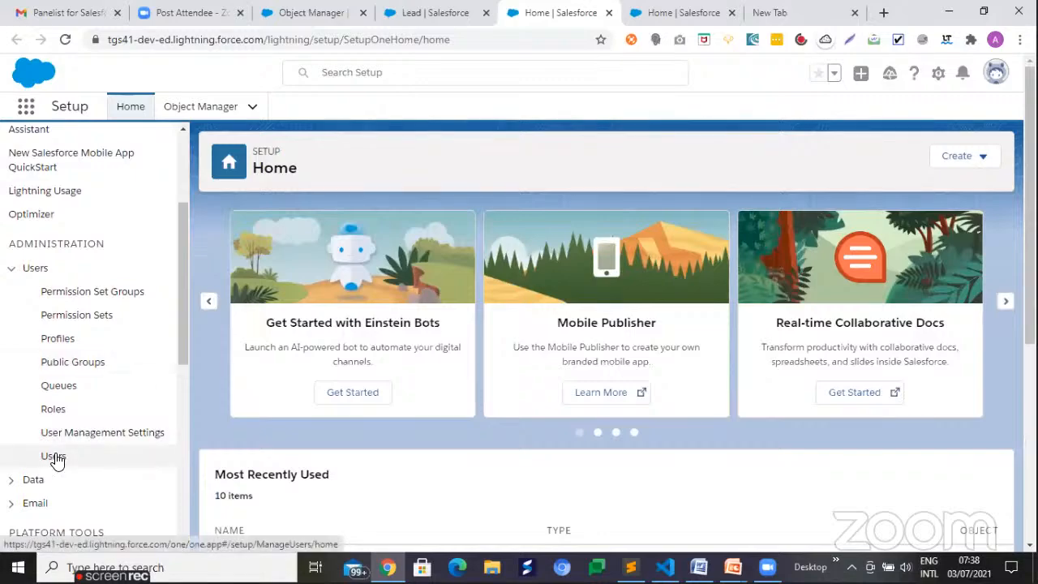
left_click(53, 458)
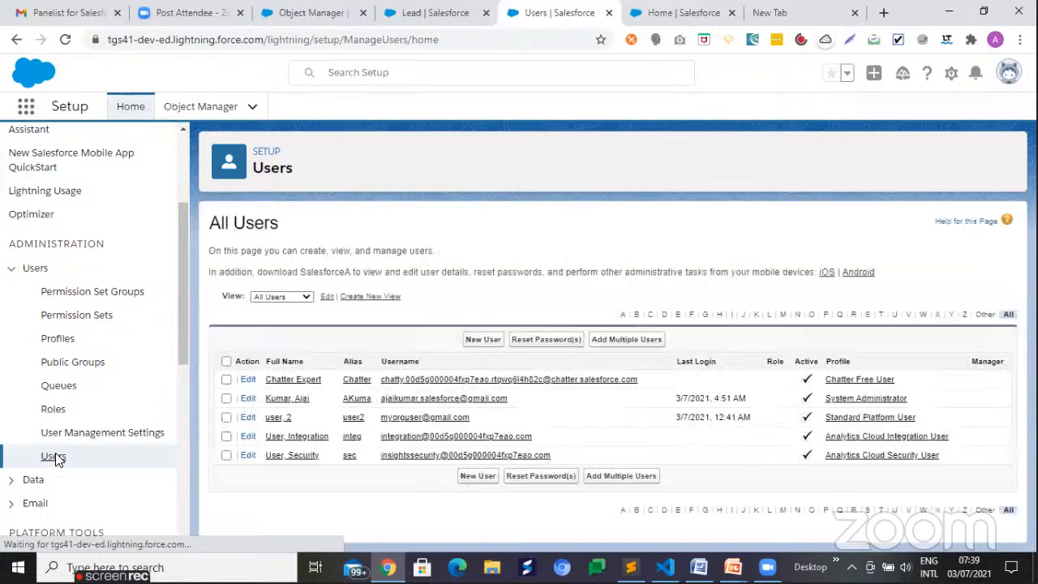
left_click(274, 419)
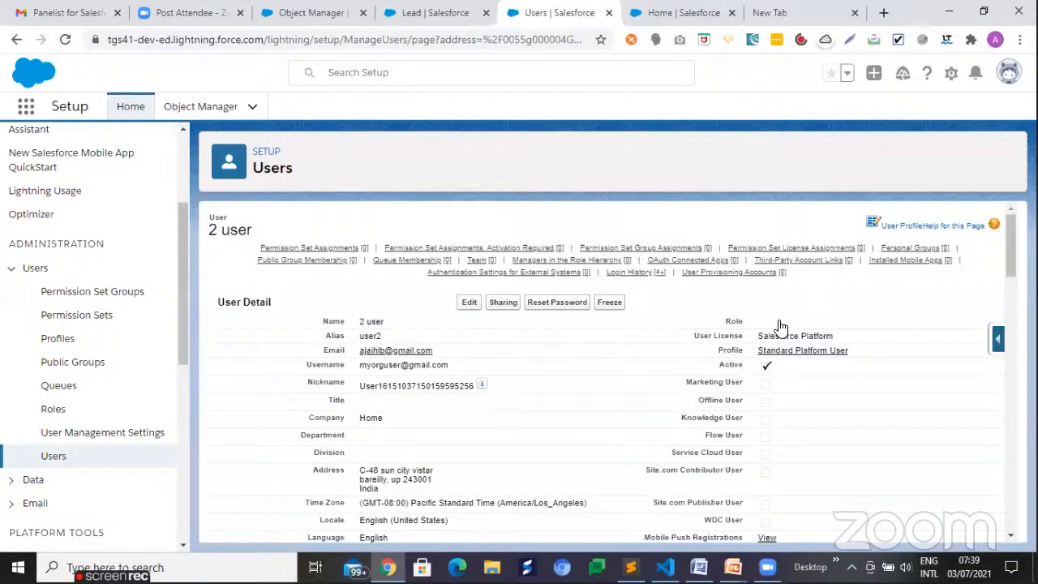
Open Roles in Setup and proceed from the sample hierarchy to setting up the organization's role hierarchy.
left_click(52, 415)
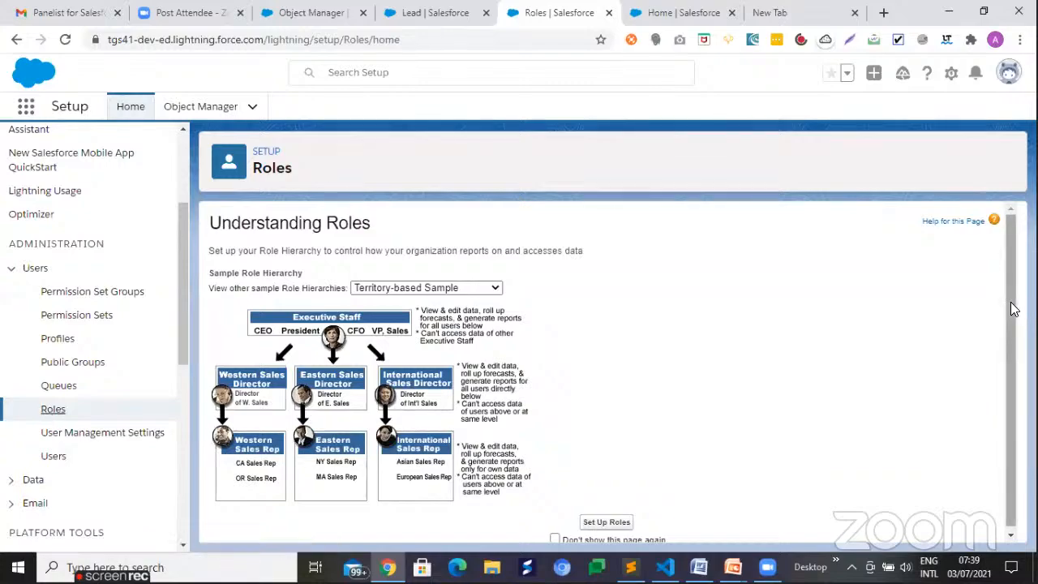
scroll(1014, 309, "down", 1)
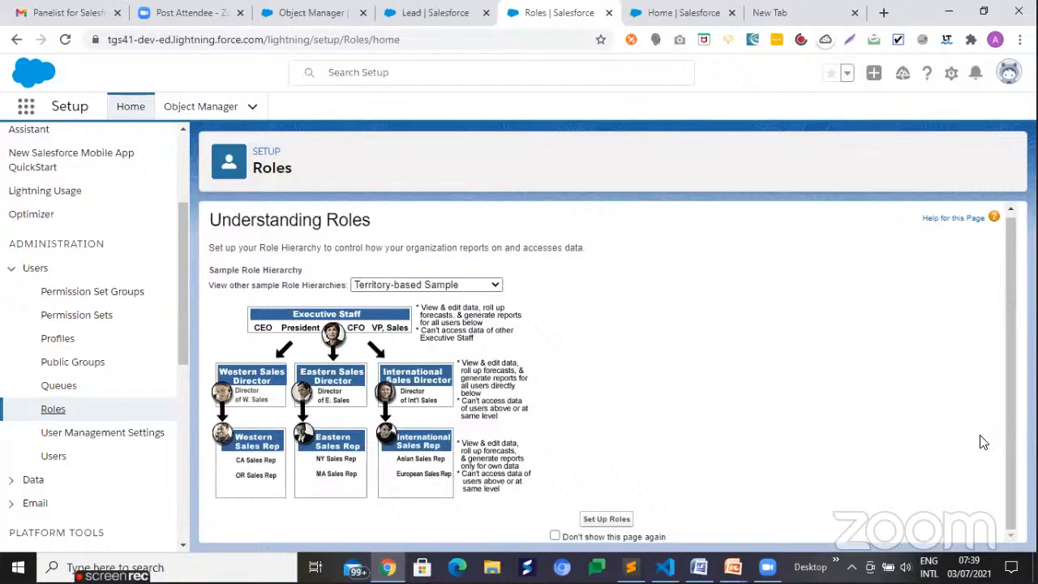
left_click(601, 520)
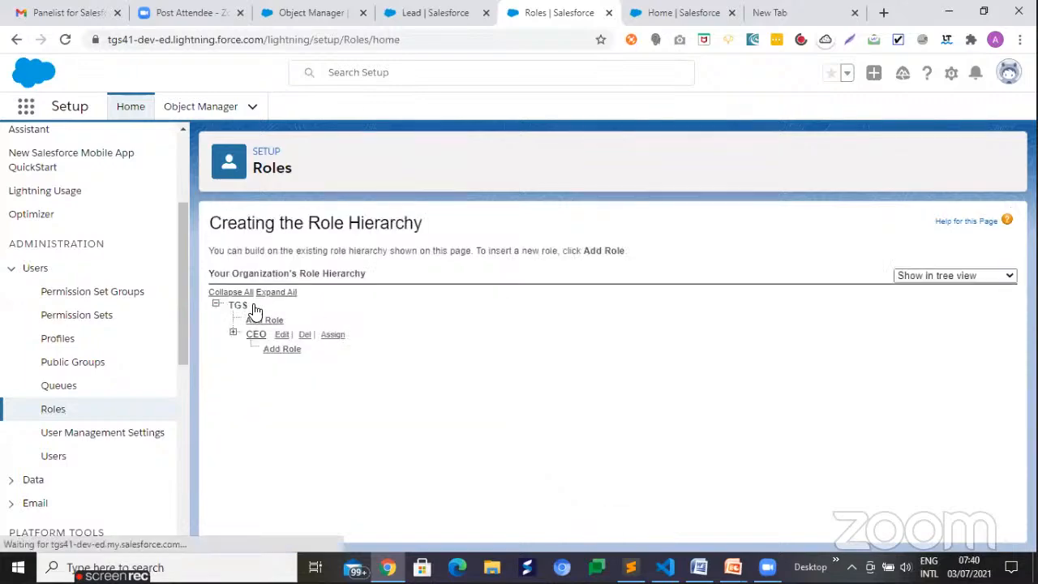
Add a role labelled Manager reporting to CEO, with Manager as the role name, and save it.
left_click(276, 349)
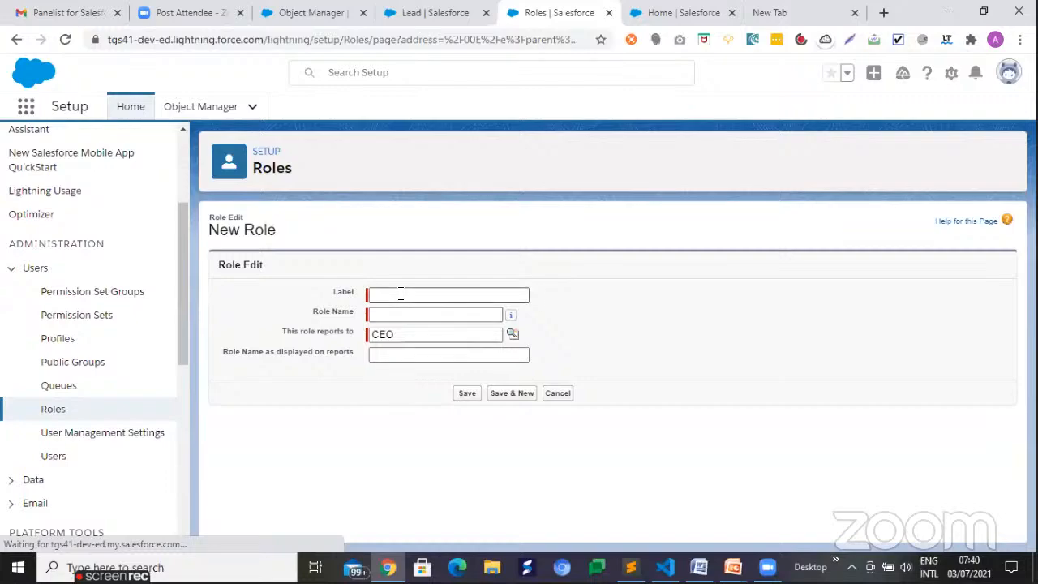
left_click(400, 294)
type("an")
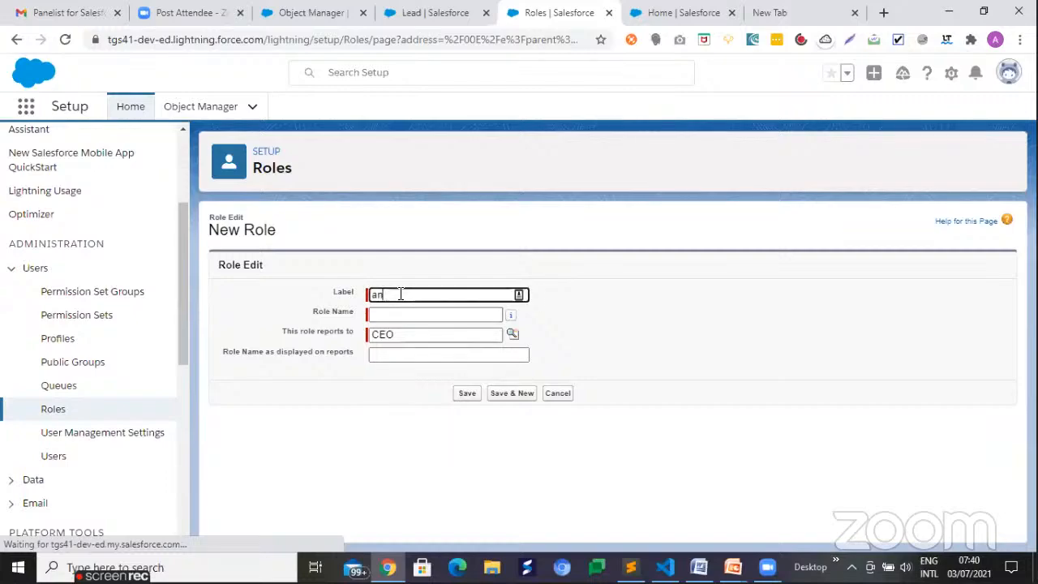
key("BackSpace")
key("BackSpace")
type("Ma")
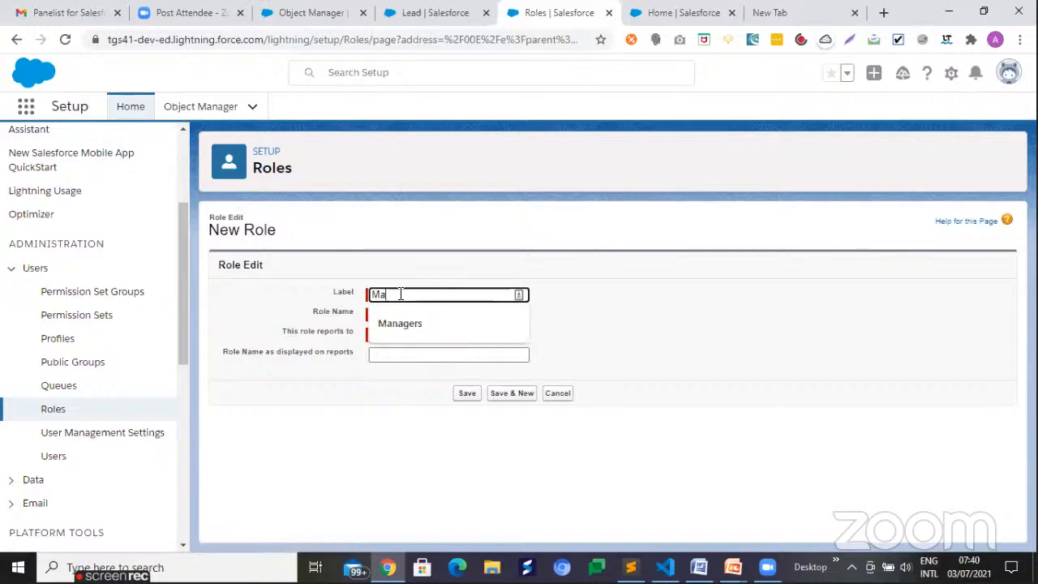
type("nager")
key("Tab")
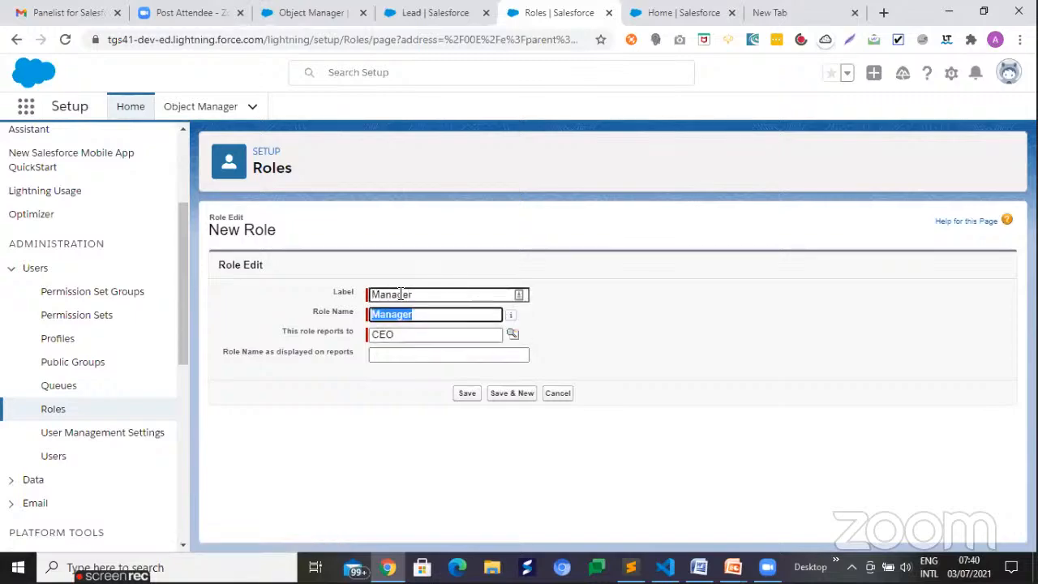
key("Tab")
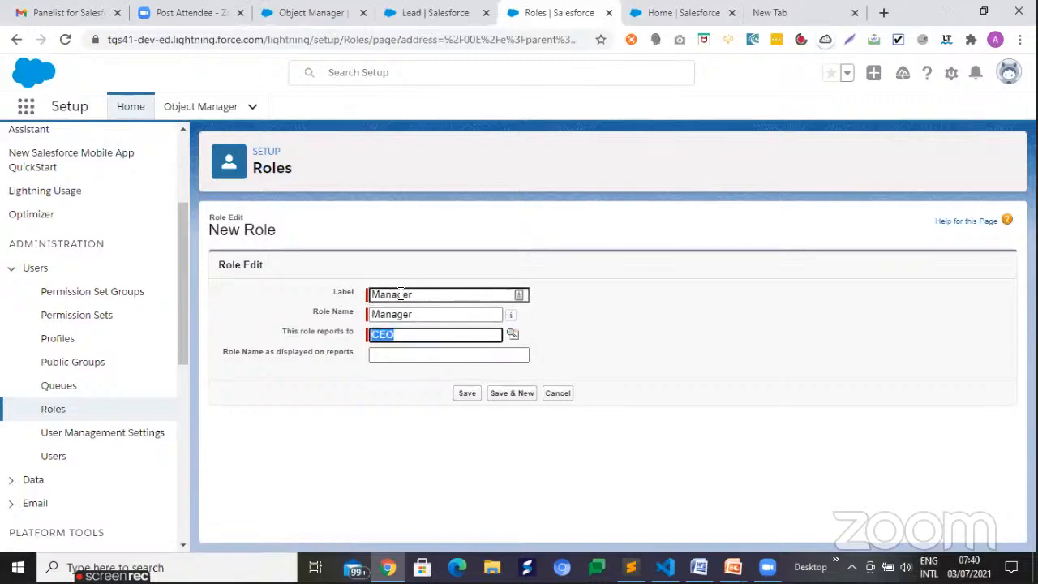
left_click(401, 340)
left_click(468, 393)
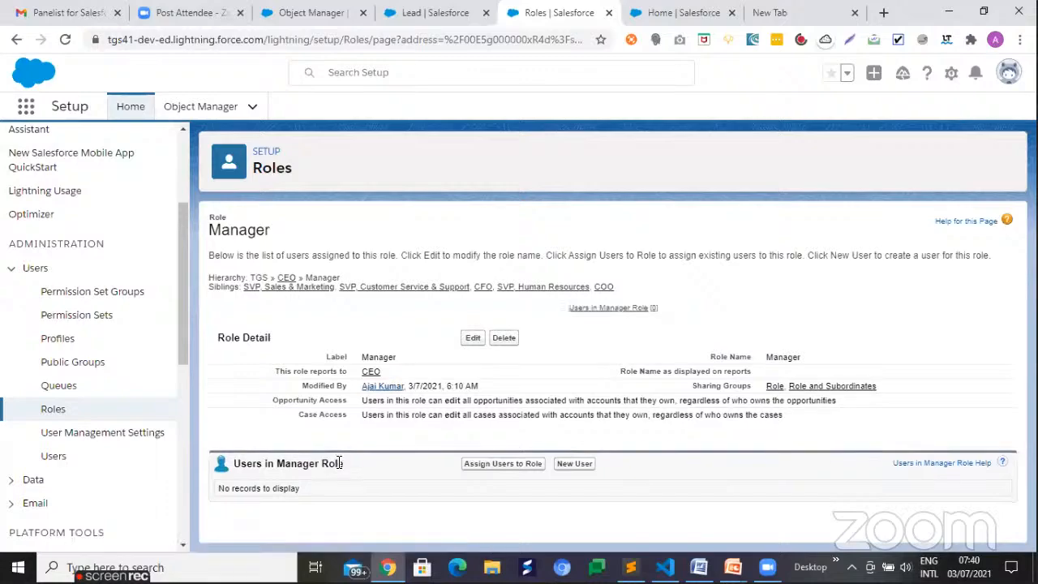
Assign "2 user" from the All Users list to the Manager role and save the assignment.
left_click(488, 468)
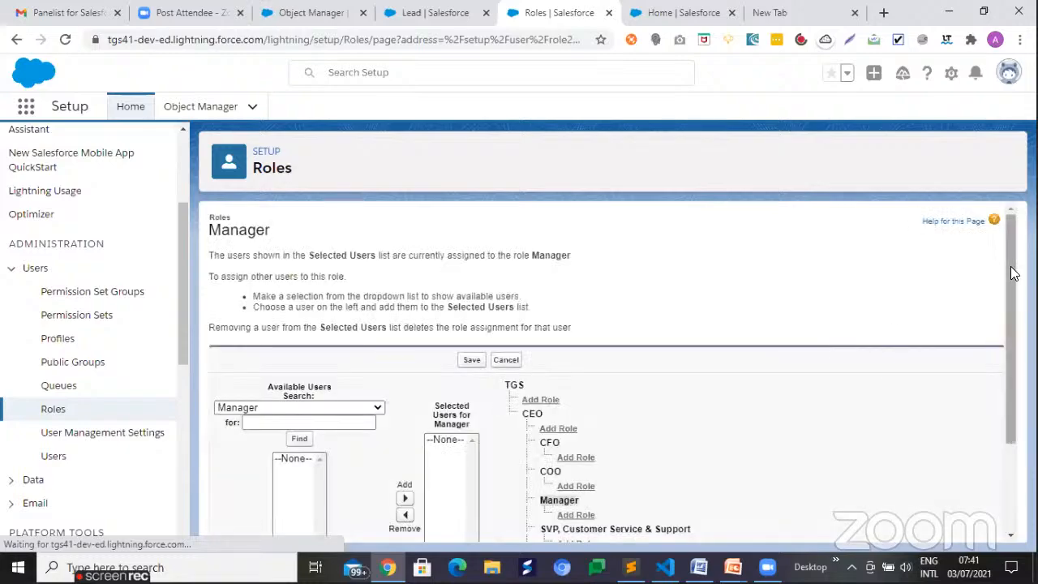
scroll(635, 342, "down", 3)
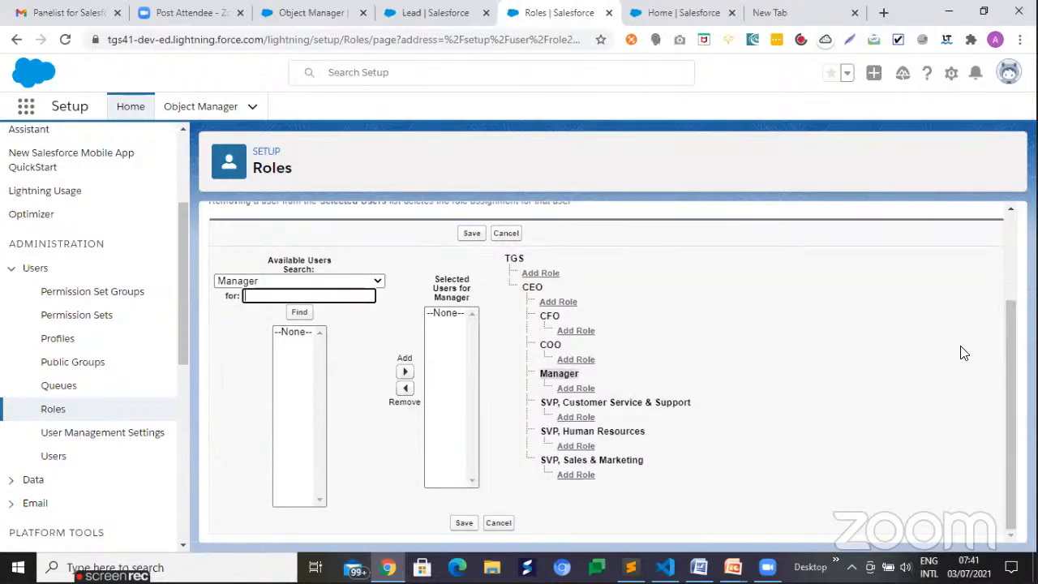
left_click(379, 284)
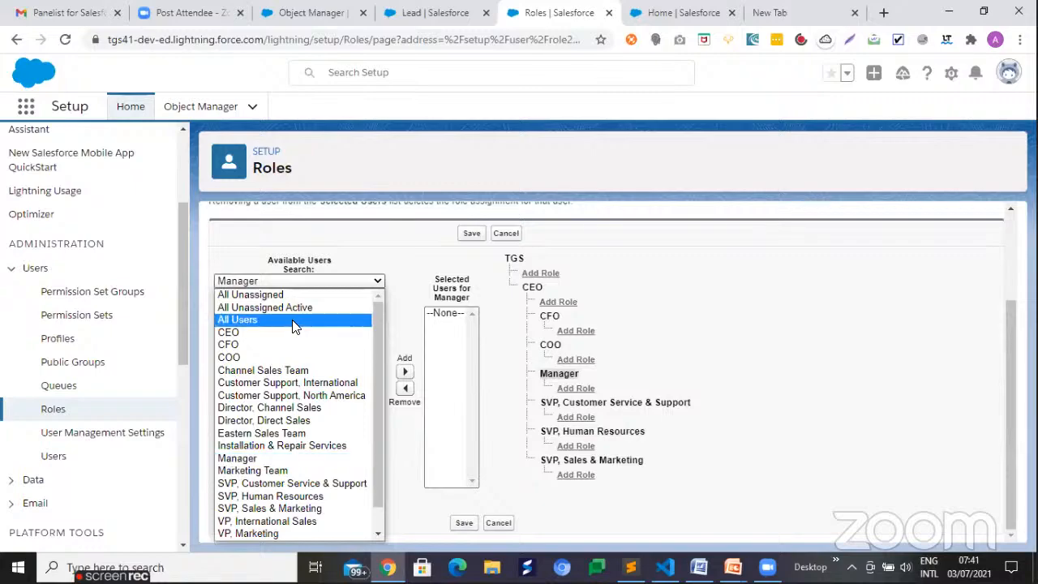
left_click(294, 321)
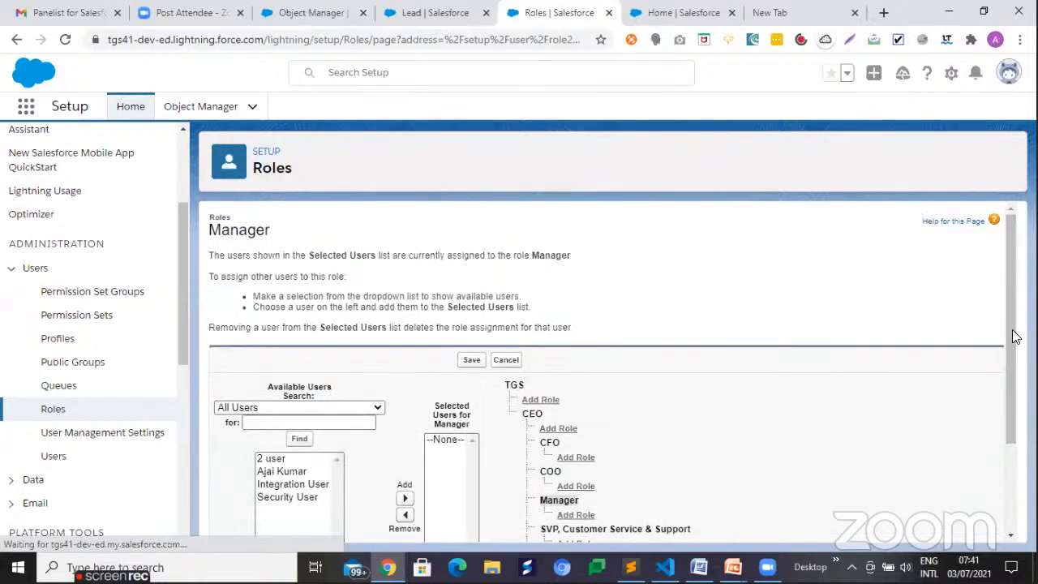
scroll(288, 353, "down", 2)
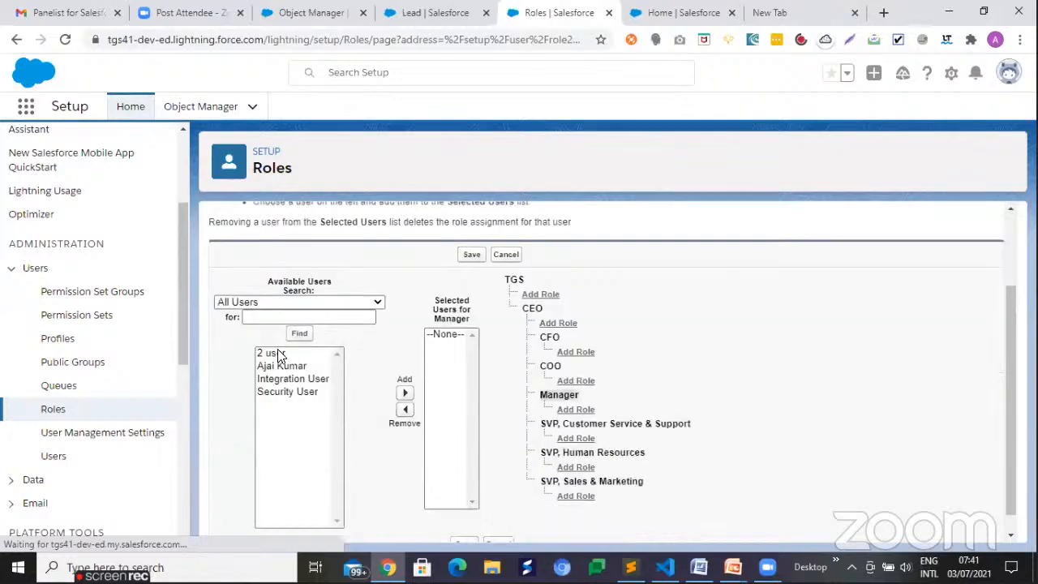
left_click(278, 354)
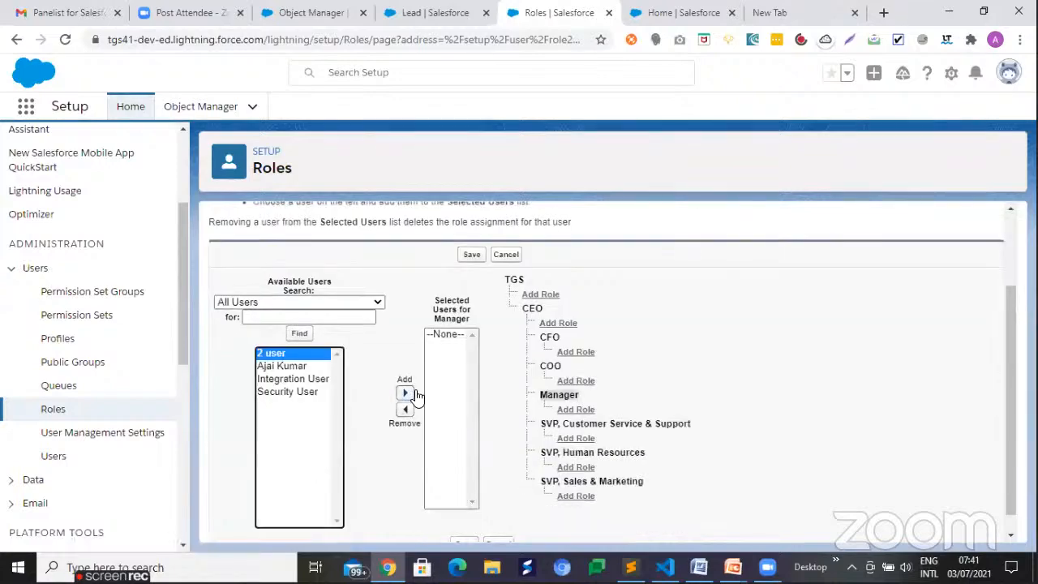
left_click(408, 393)
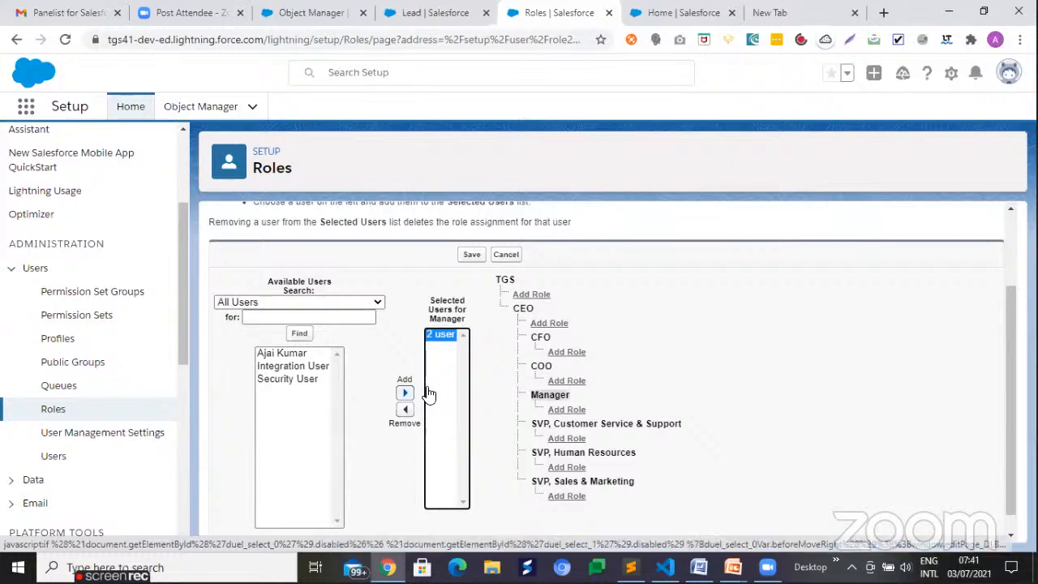
left_click(467, 256)
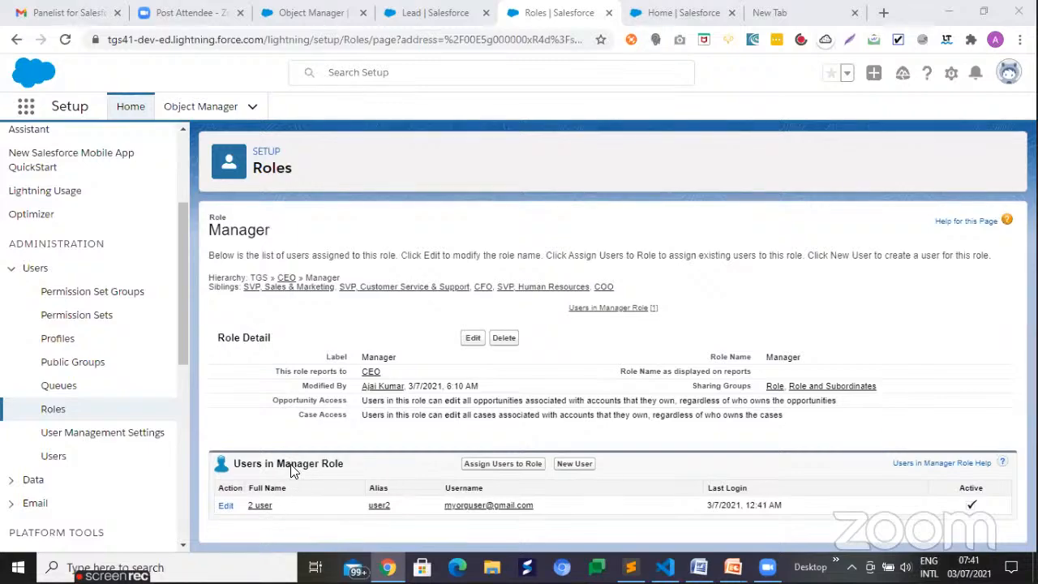
Return to Roles and view the organization's role hierarchy containing the Manager role.
left_click(60, 417)
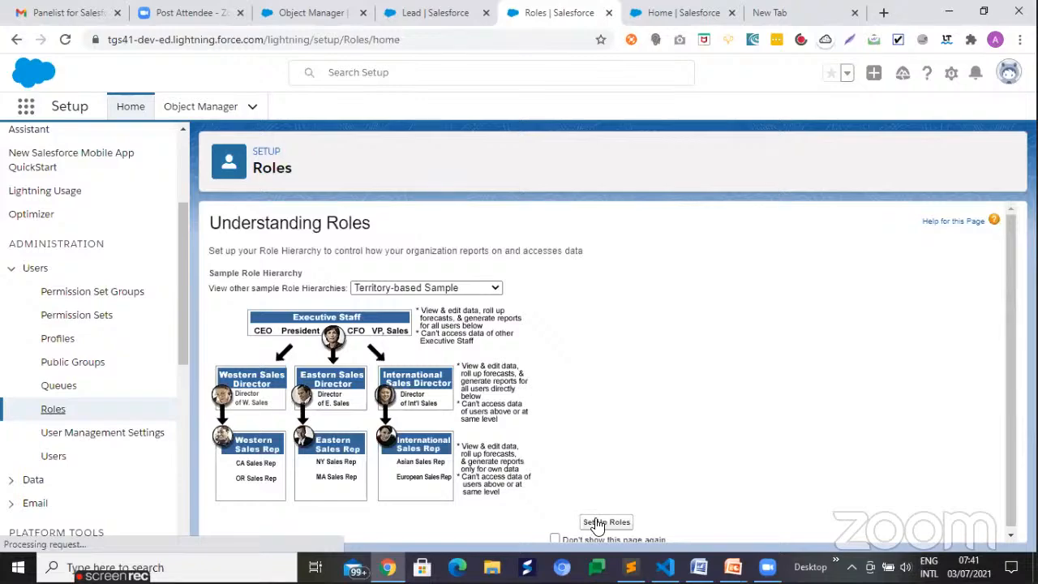
left_click(614, 524)
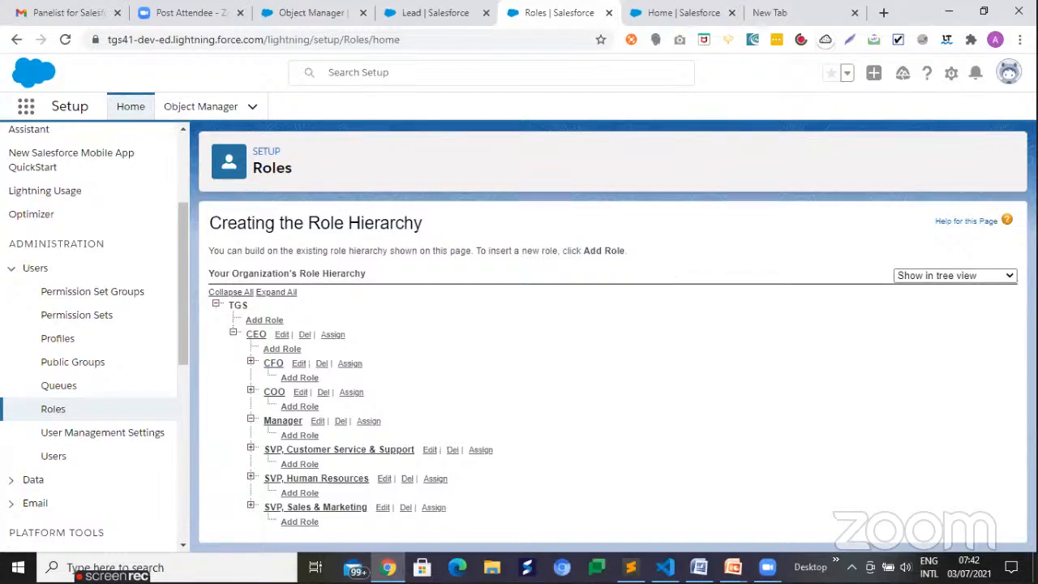
Switch to the running PowerPoint slide show and advance to the Permission Set slide.
mouse_move(733, 567)
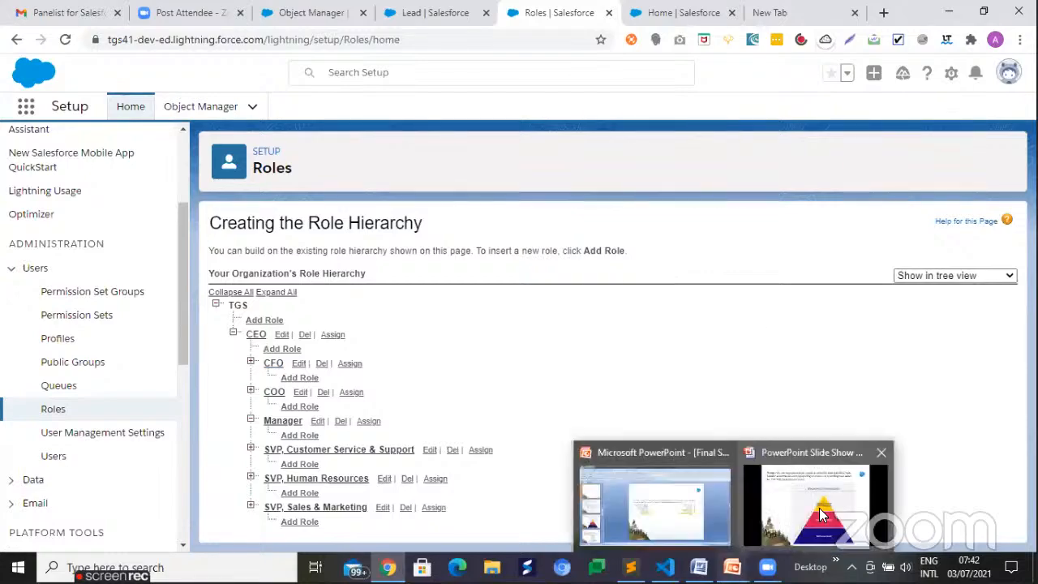
left_click(822, 514)
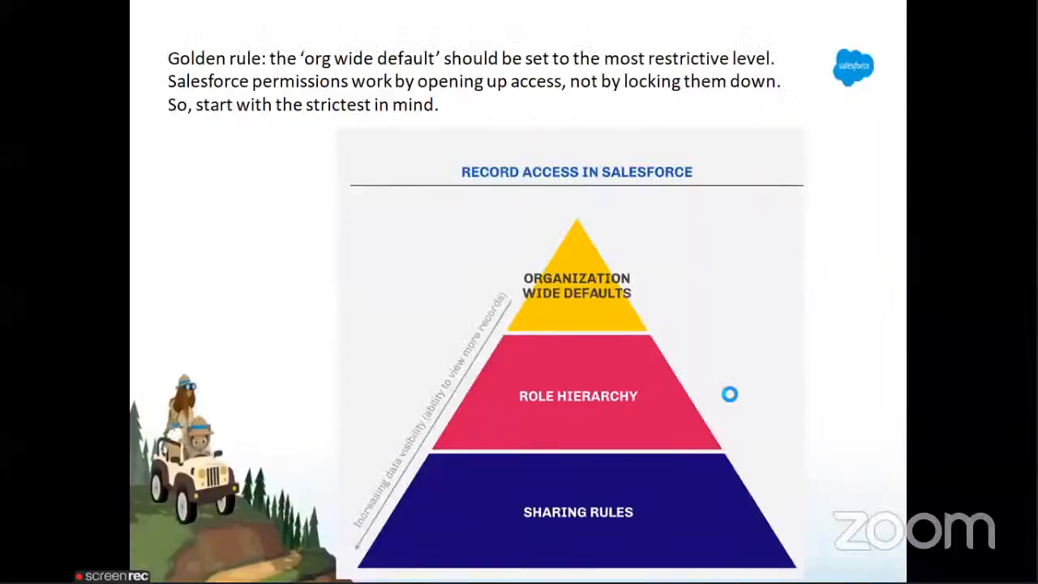
left_click(299, 368)
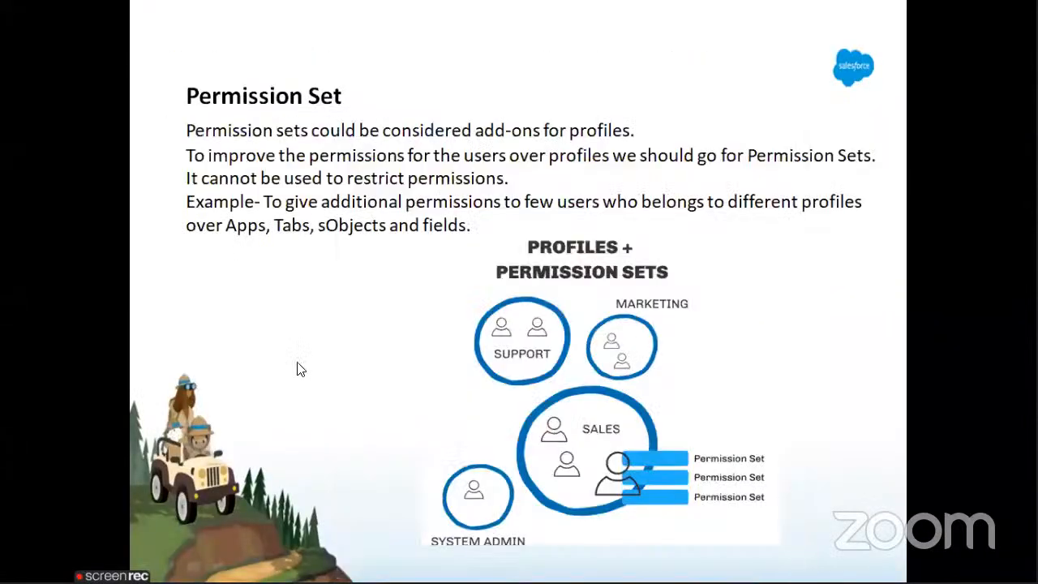
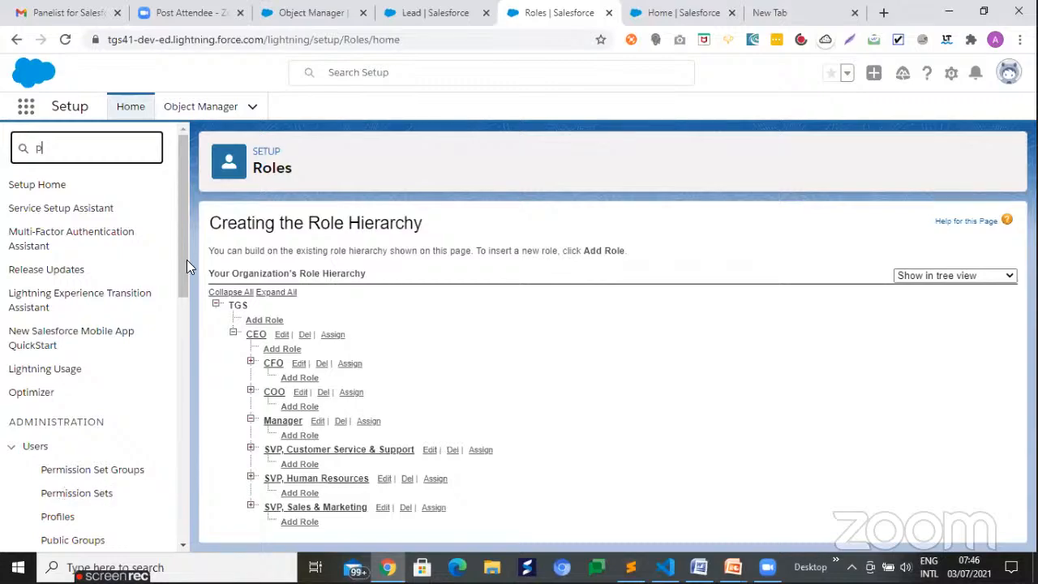
Create a permission set in Setup labelled Student data Read, with API name Student_data_Read and license None, and save it.
type("ermiss")
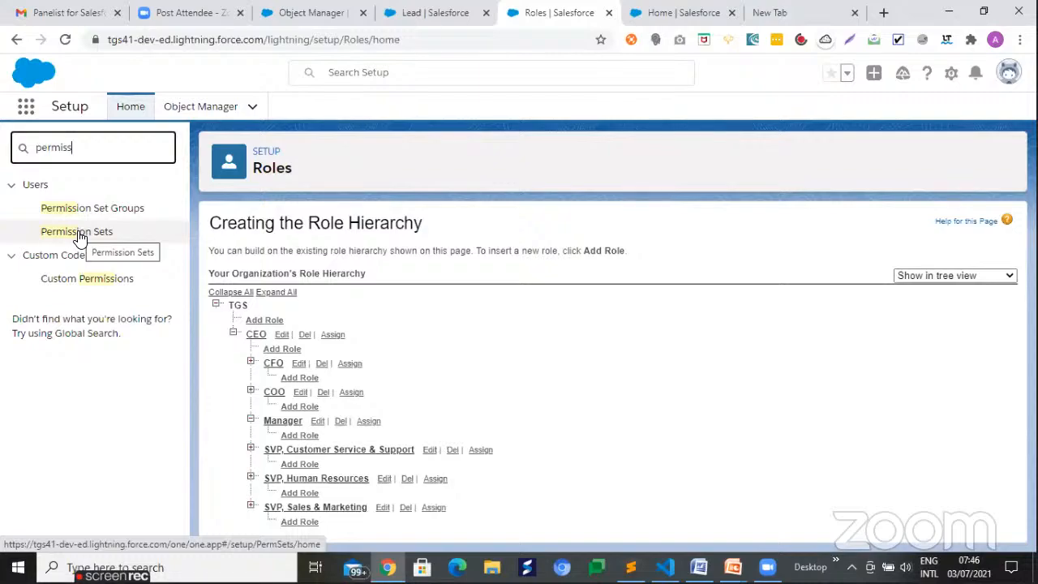
left_click(79, 235)
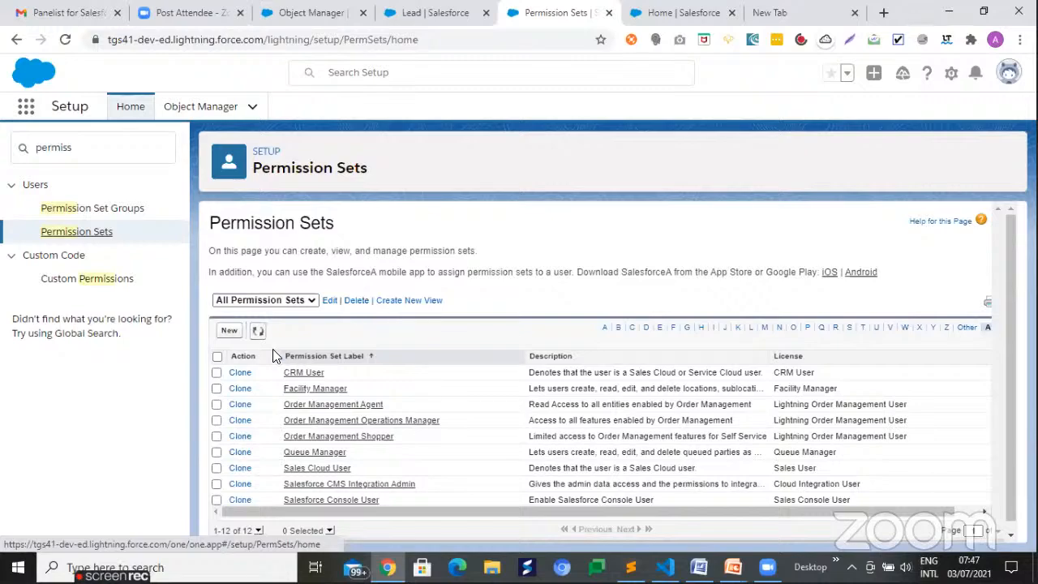
left_click(230, 332)
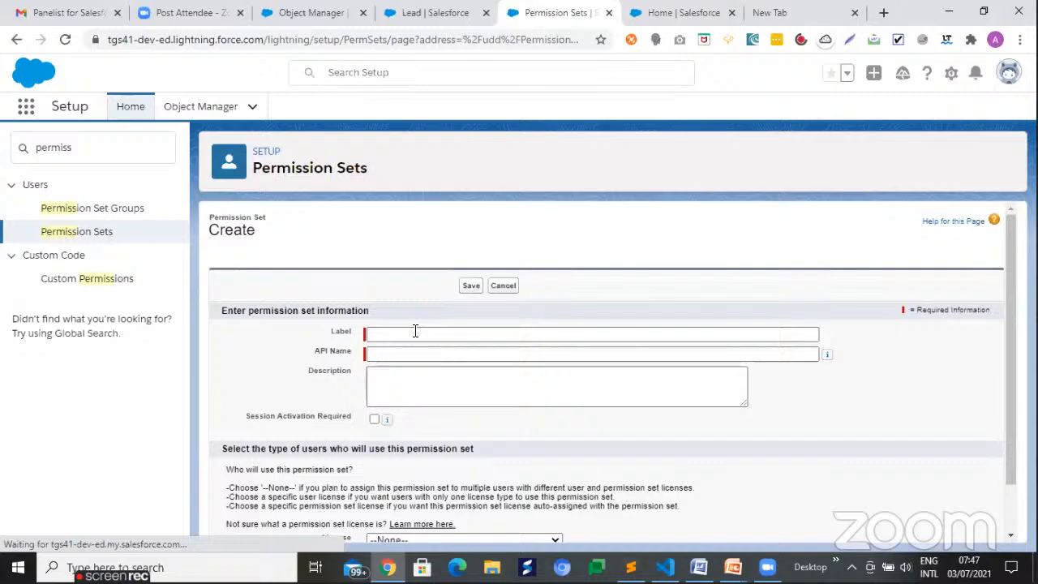
left_click(415, 331)
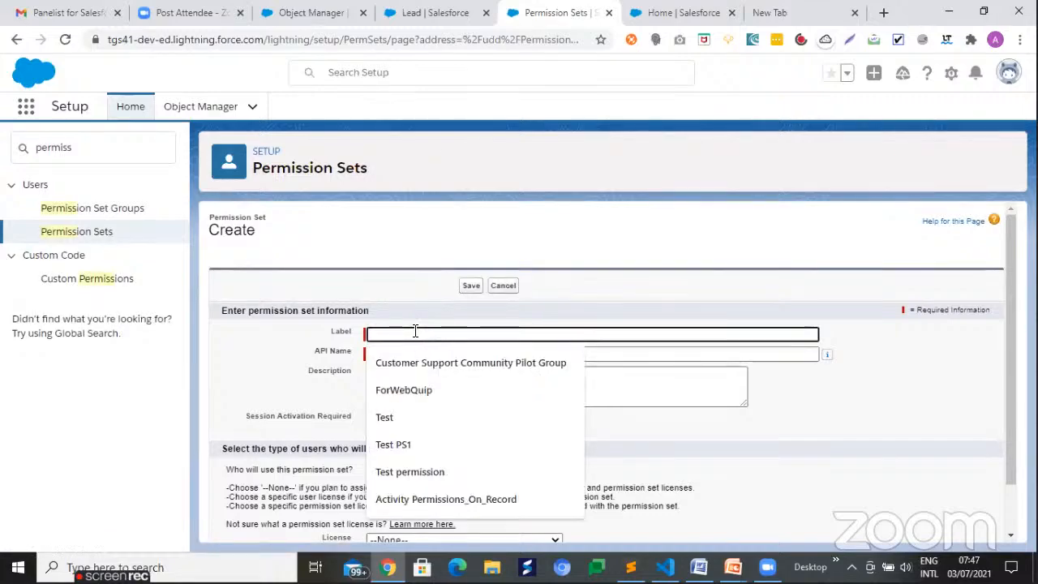
type("St")
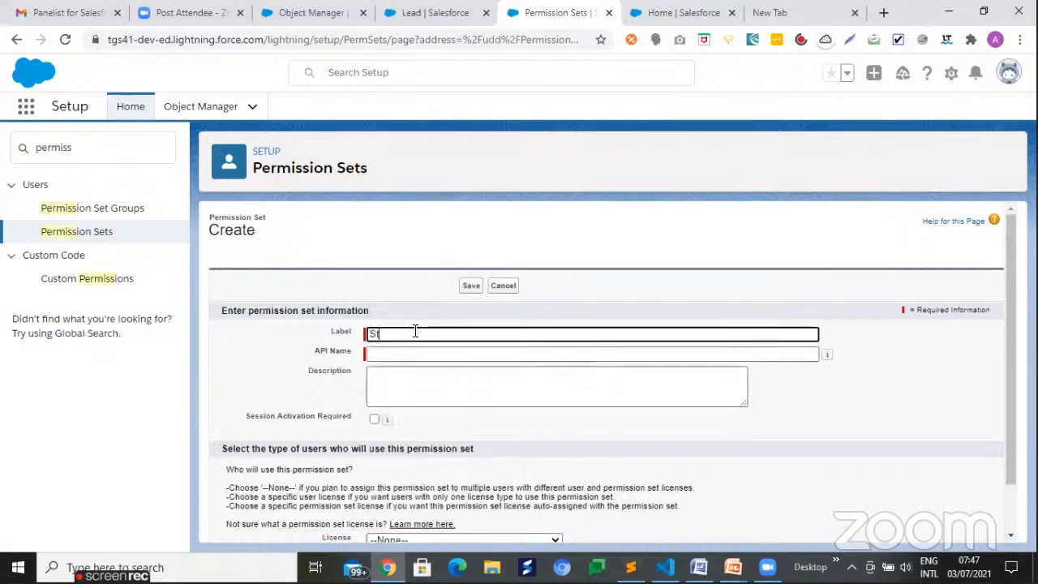
type("udent data Re")
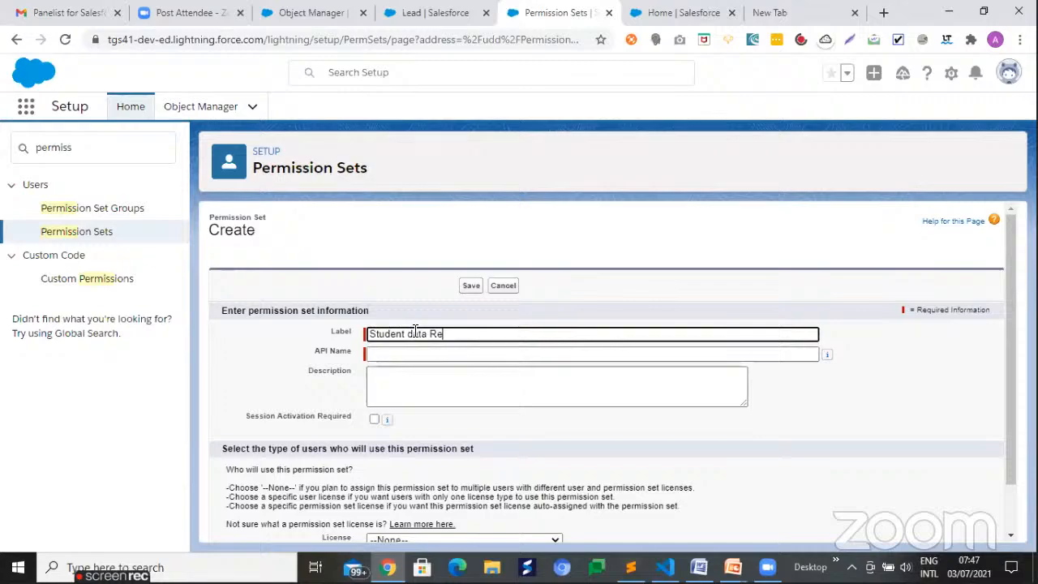
type("ad")
key("Tab")
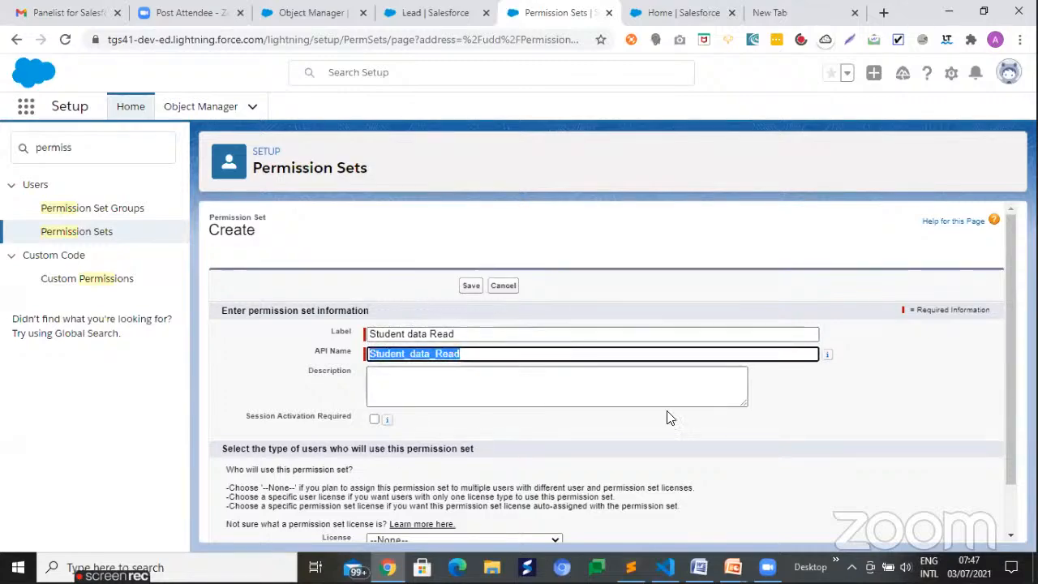
scroll(667, 418, "down", 1)
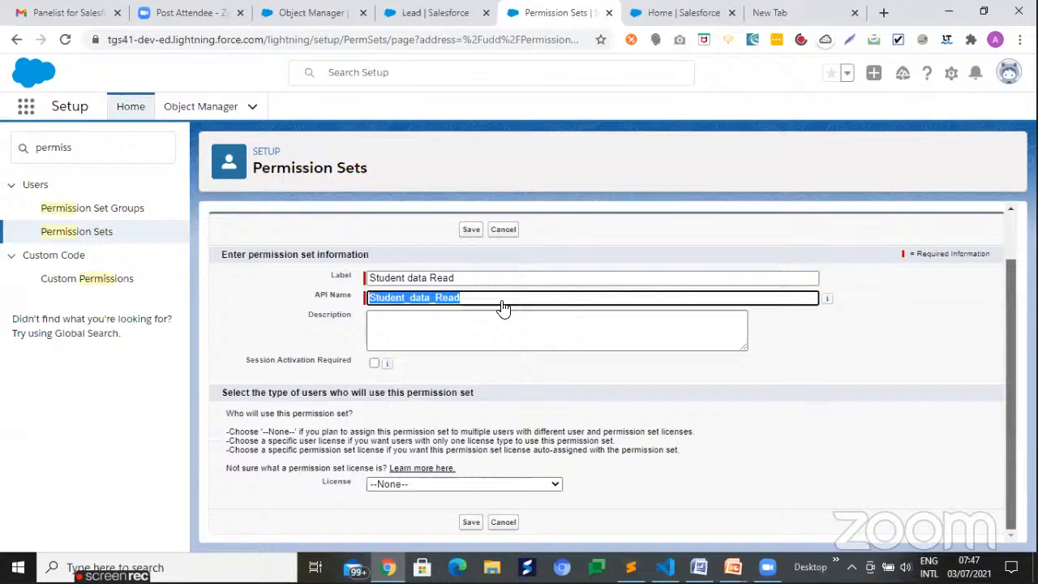
left_click(472, 230)
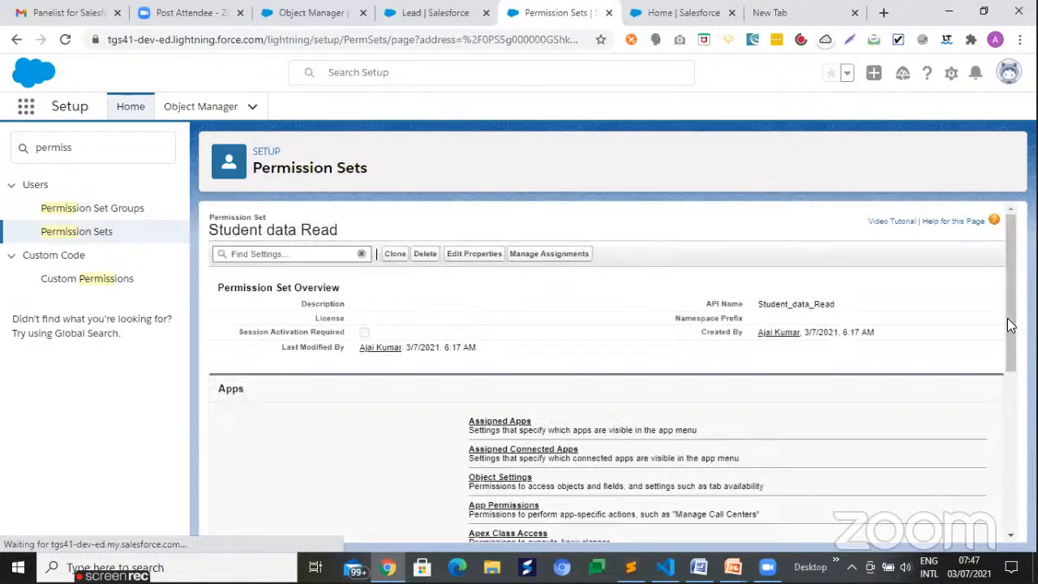
Review the app settings categories of the Student data Read permission set and open its Object Settings.
scroll(1010, 329, "down", 2)
scroll(1010, 333, "down", 1)
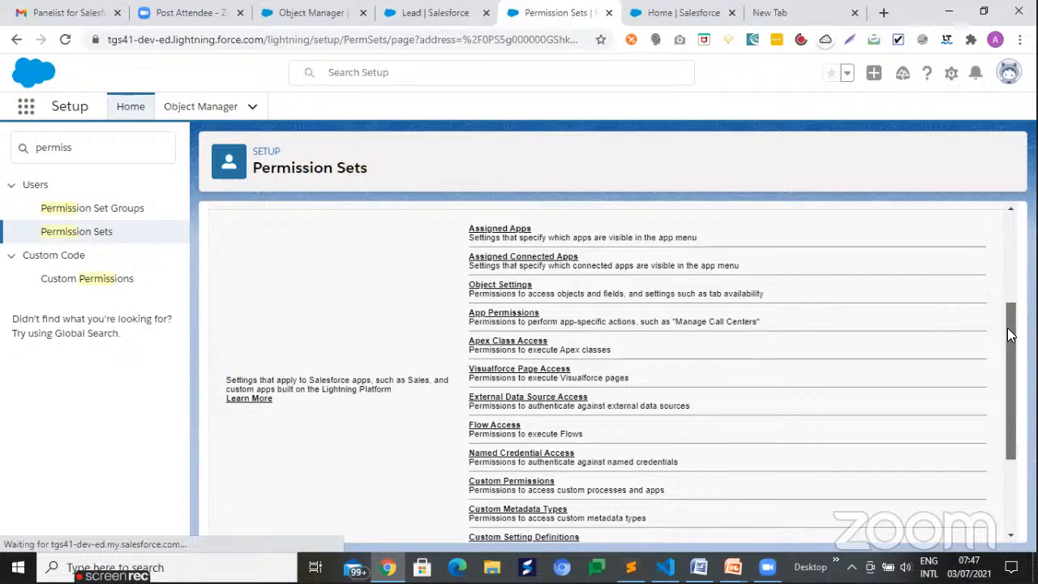
scroll(1010, 332, "down", 1)
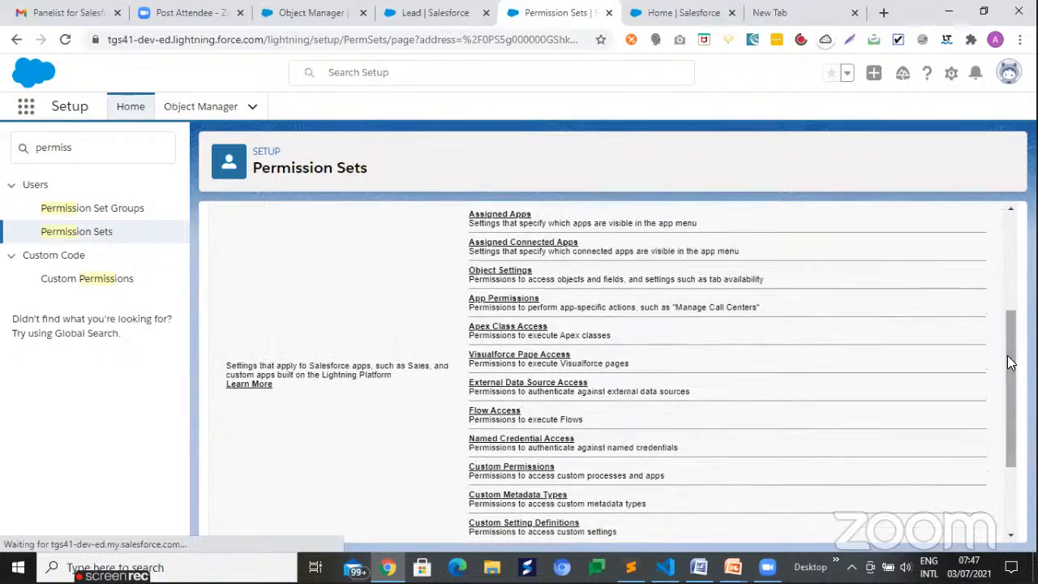
scroll(1010, 353, "down", 2)
scroll(1008, 326, "up", 1)
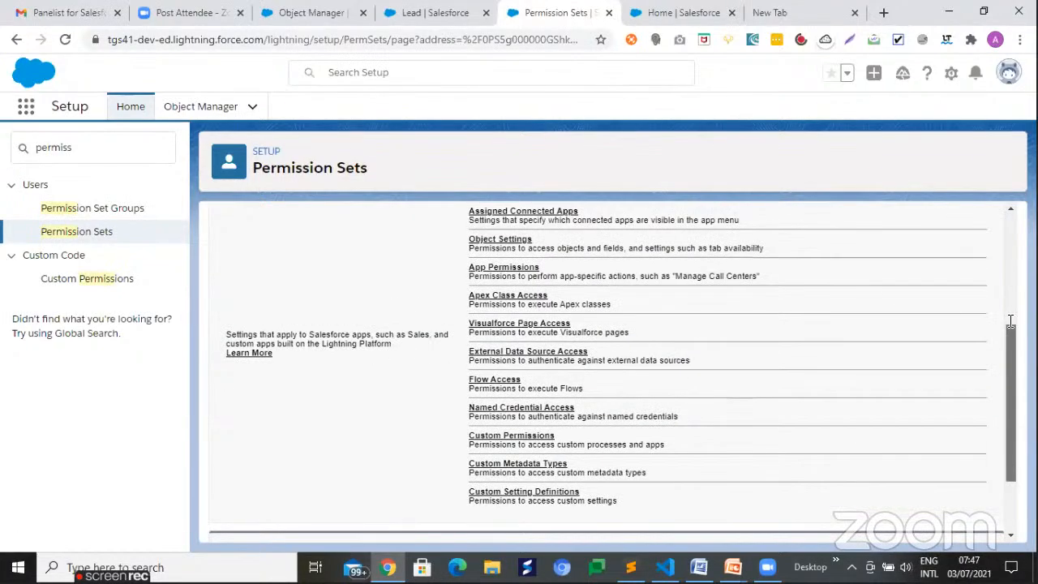
scroll(1008, 324, "up", 2)
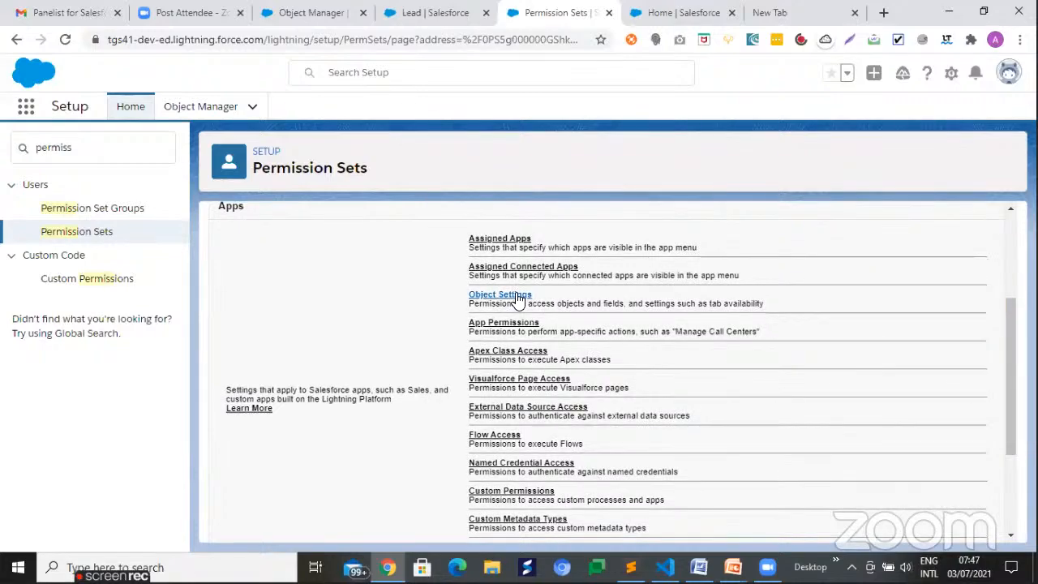
left_click(519, 297)
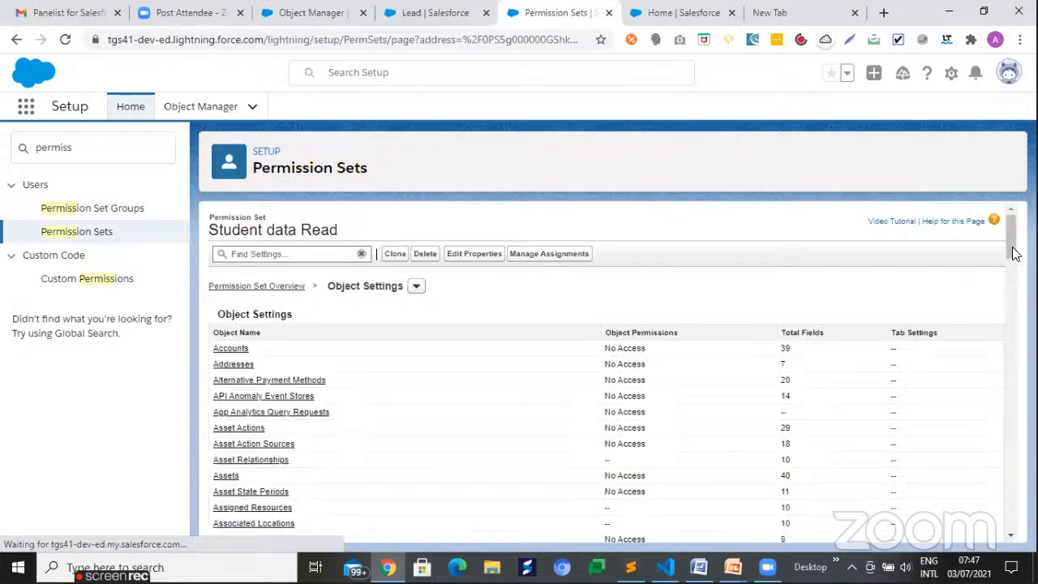
Search the Object Settings page for "Student" and open the Students object.
left_click(1012, 314)
scroll(1012, 314, "down", 1)
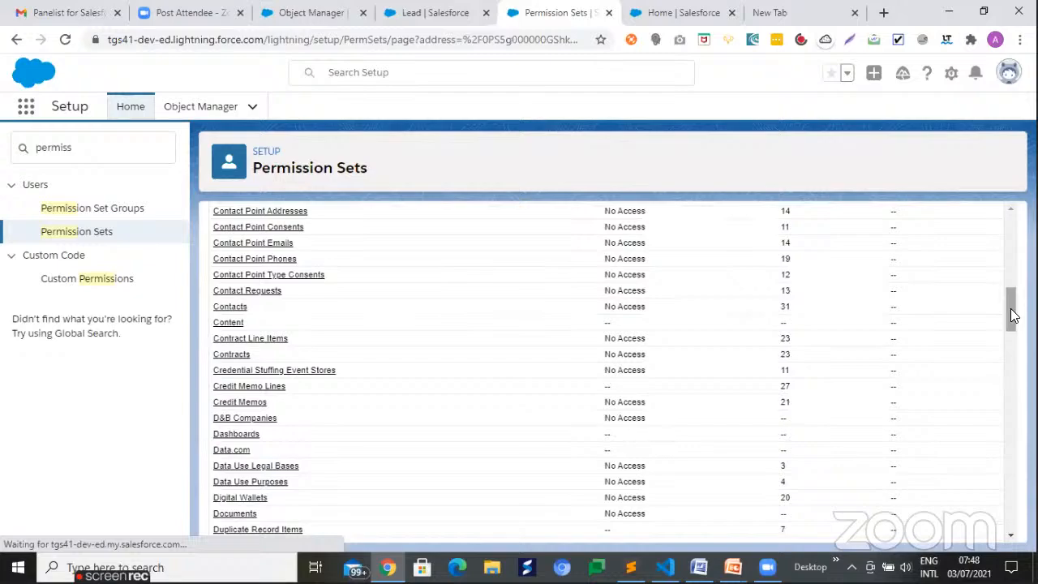
key("ctrl+f")
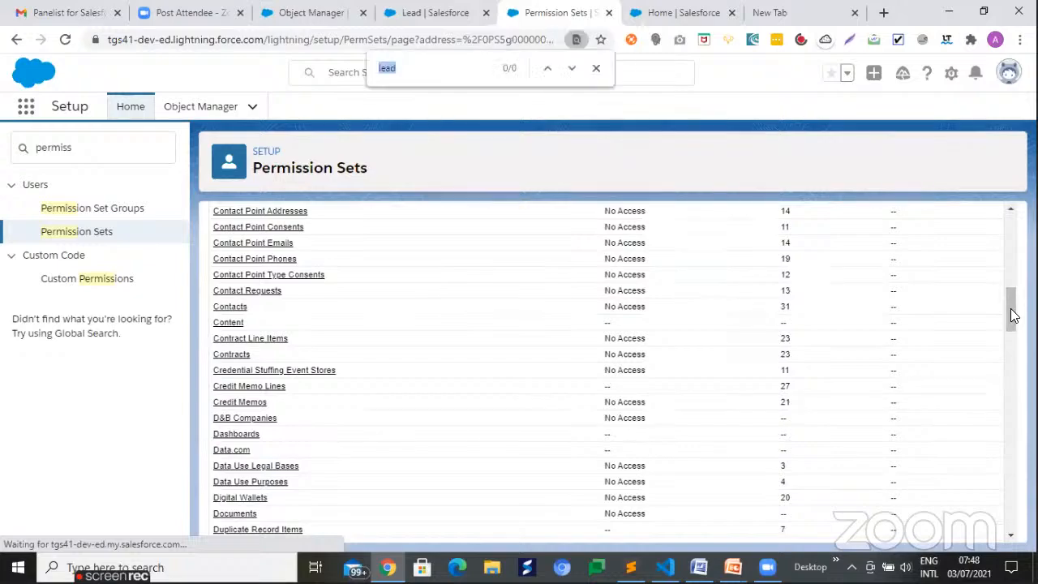
type("Stu")
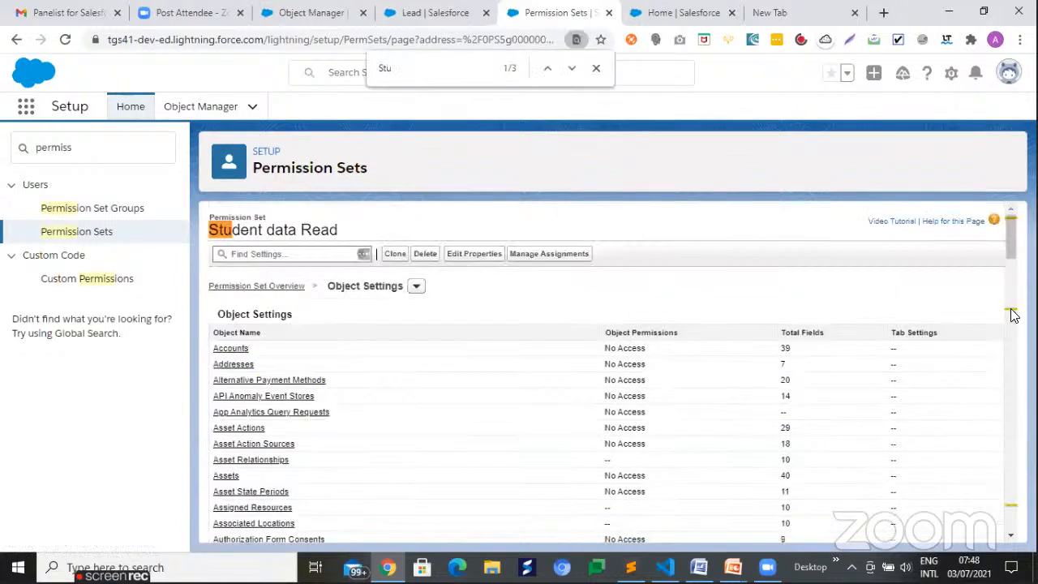
type("dent")
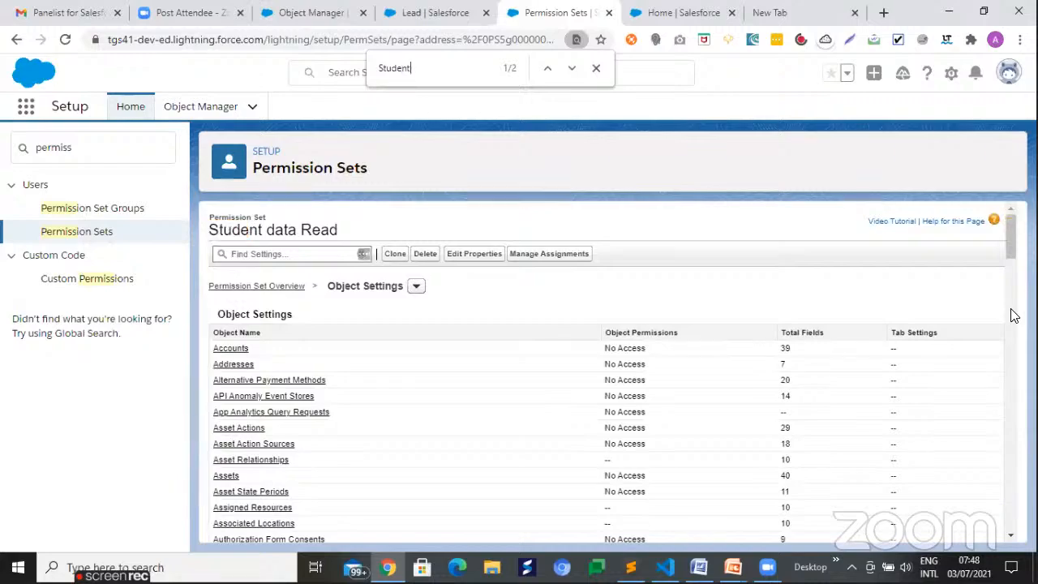
key("Return")
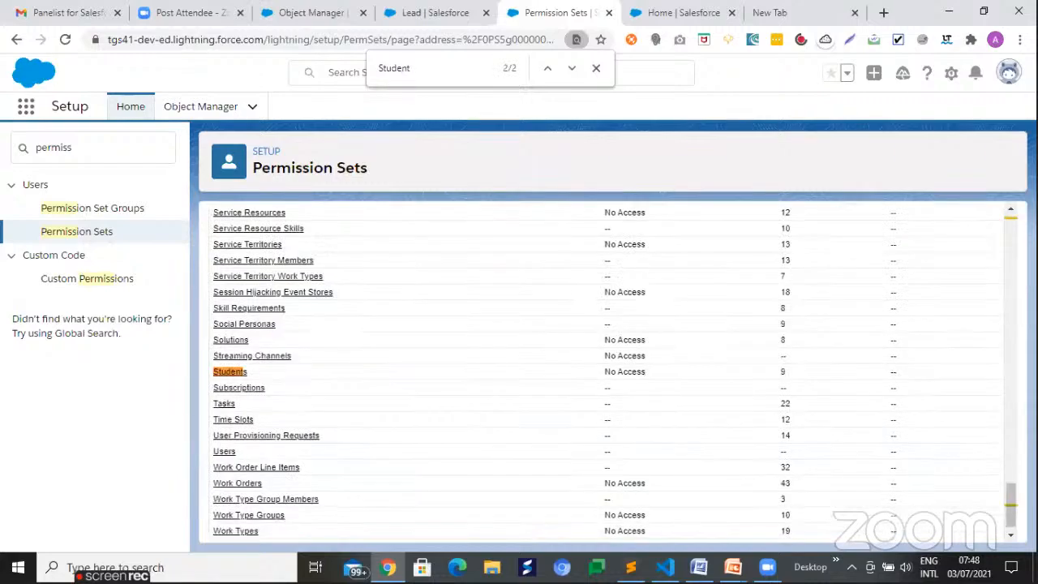
left_click(238, 373)
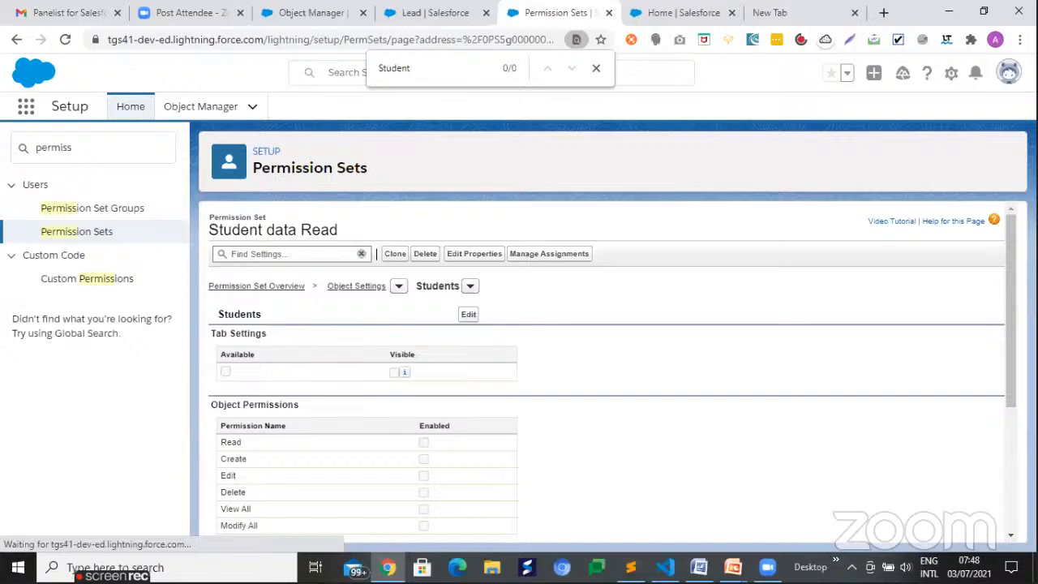
Edit the Students settings: make the tab Available and Visible, and enable Read, Create, Edit, Delete, View All and Modify All.
left_click_drag(1011, 297, 1011, 328)
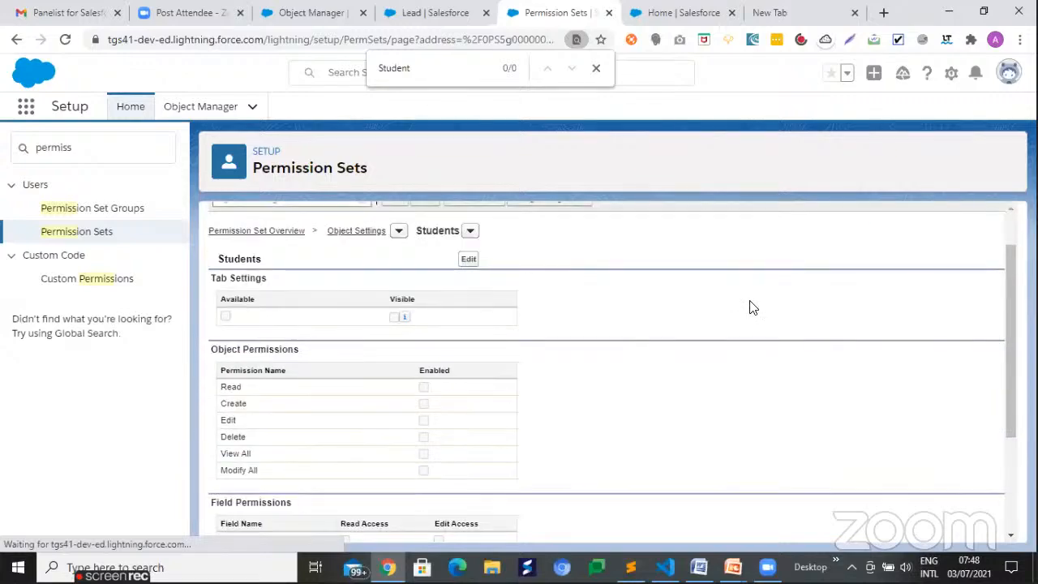
scroll(749, 303, "up", 1)
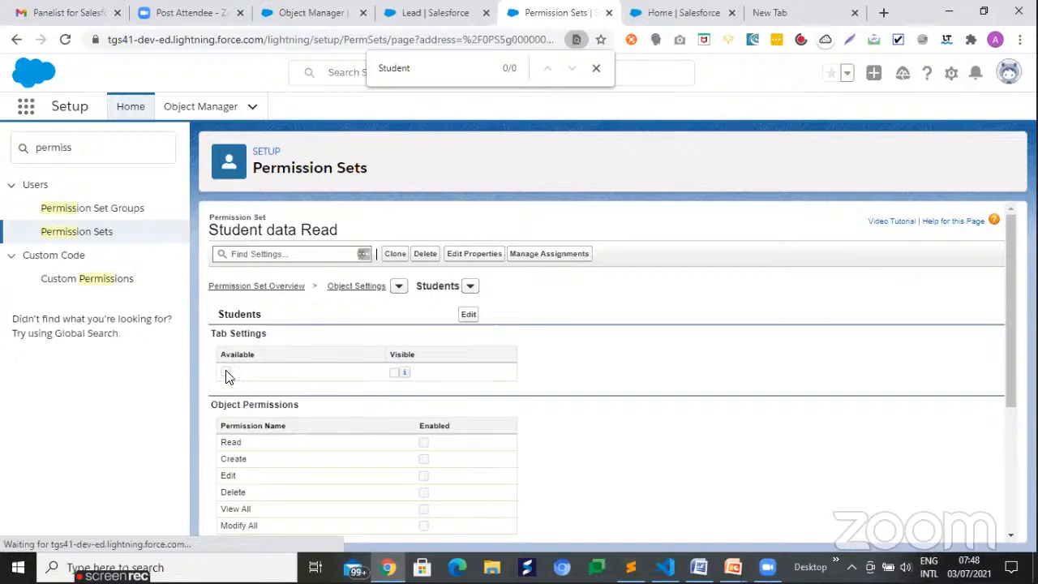
left_click(469, 315)
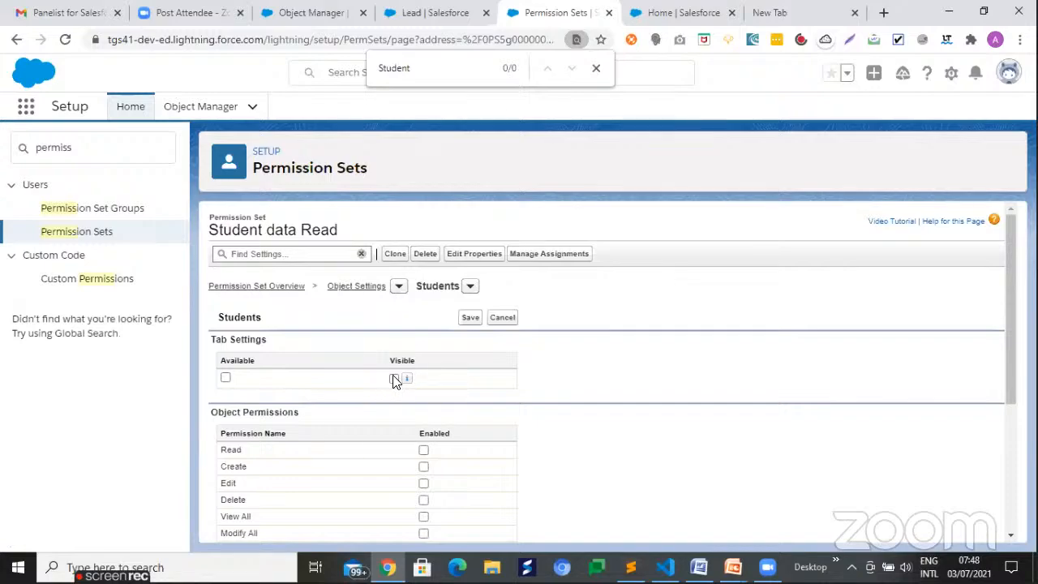
left_click(423, 451)
left_click(423, 467)
left_click(423, 501)
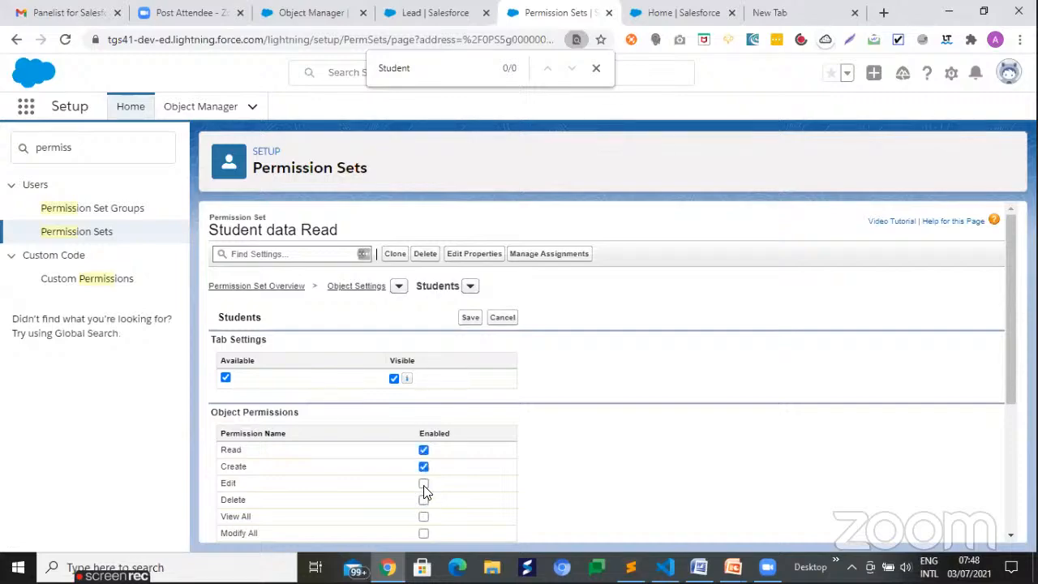
left_click(423, 484)
left_click_drag(1012, 290, 1012, 356)
scroll(422, 426, "down", 2)
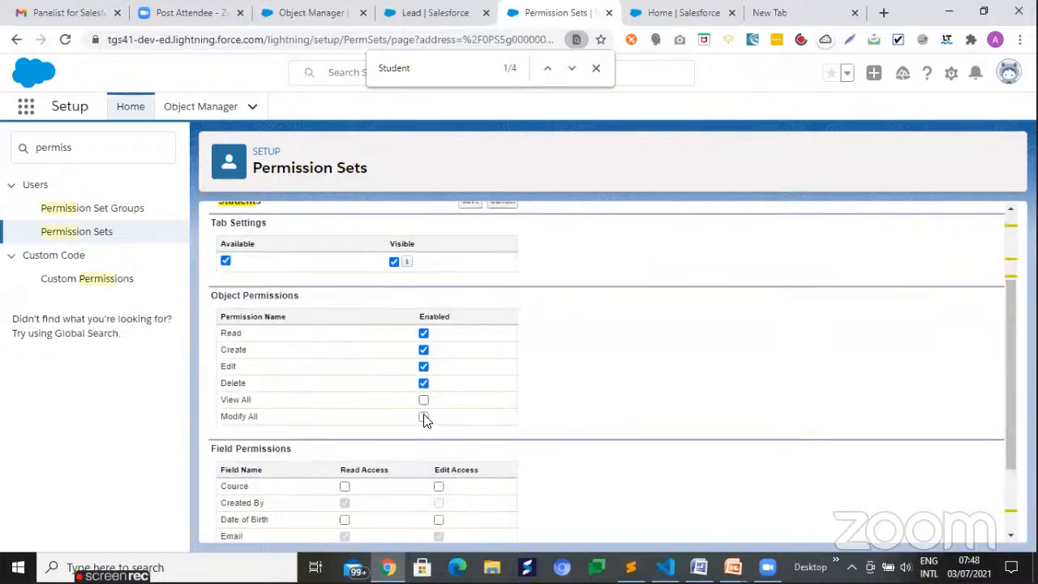
left_click(424, 400)
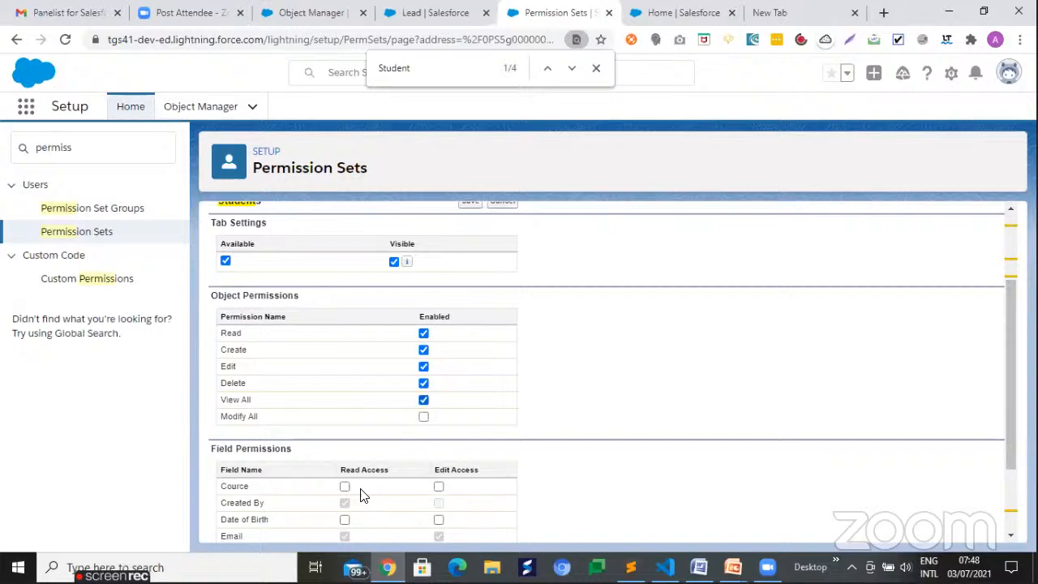
Grant read and edit access to the Students fields Cource, Date of Birth and Fees Amount, and save the object settings.
left_click(438, 487)
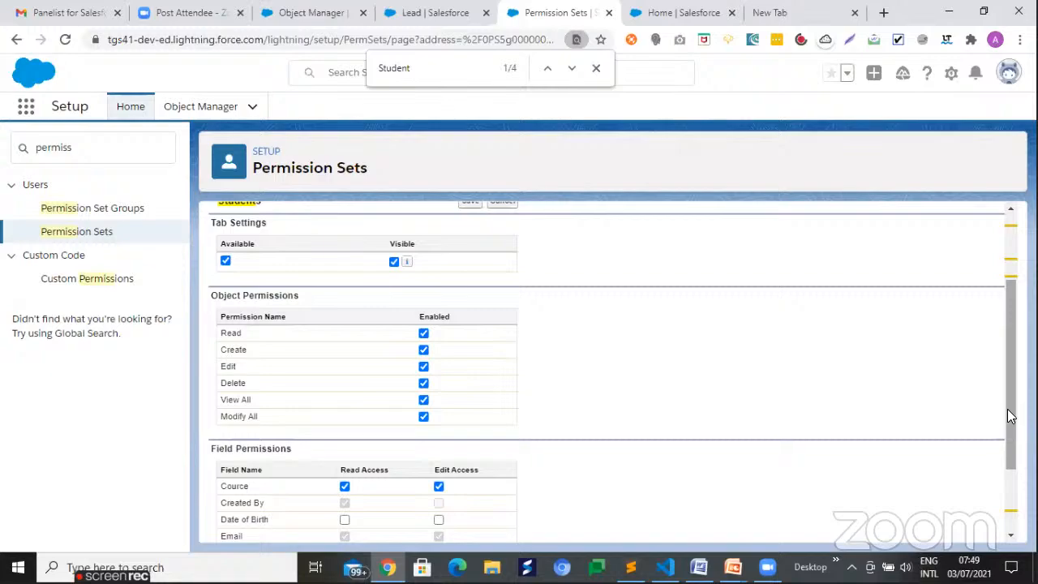
scroll(336, 430, "down", 2)
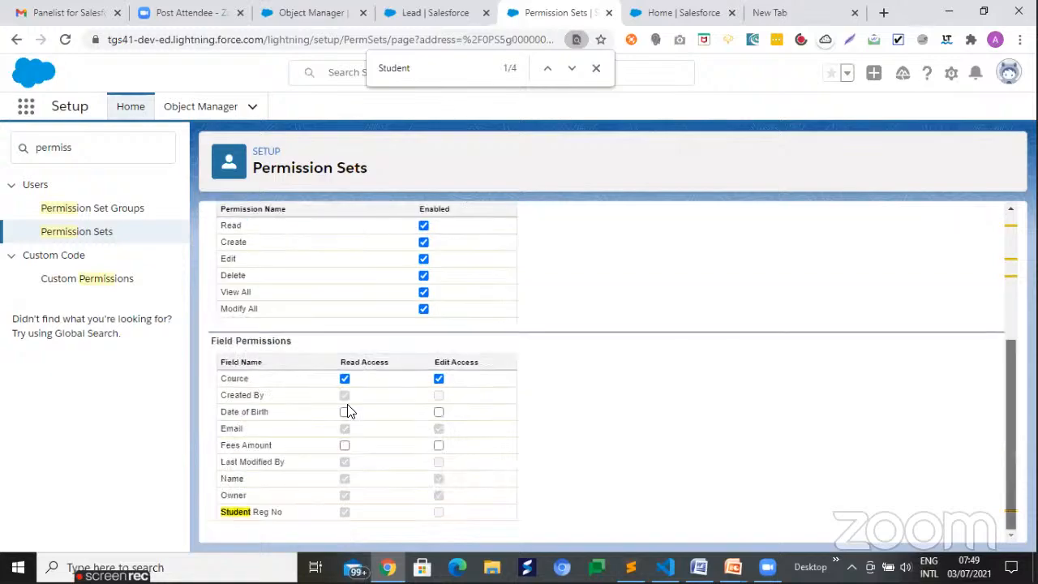
left_click(438, 414)
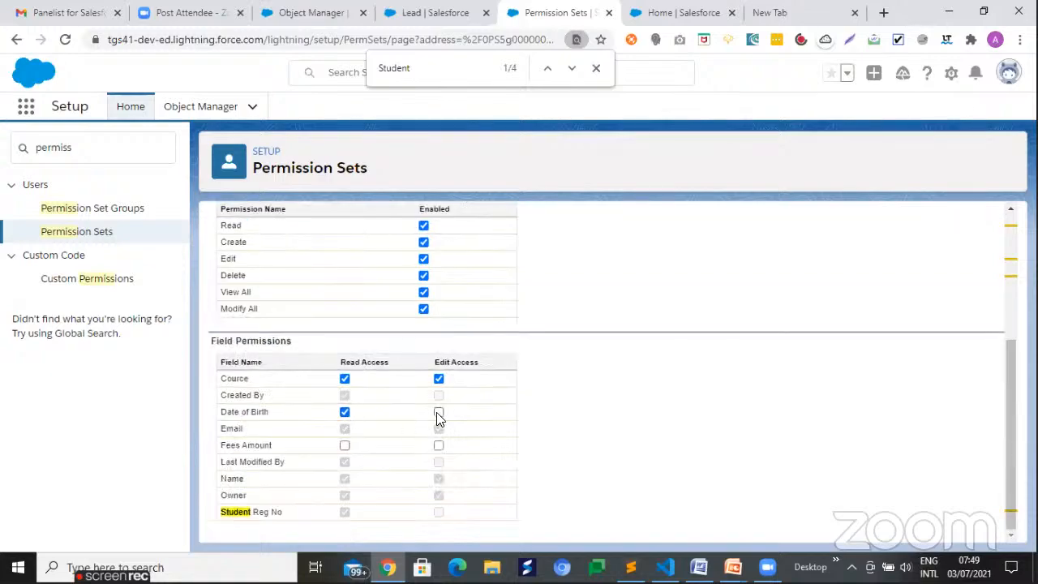
left_click(438, 415)
left_click(439, 449)
left_click(439, 447)
left_click_drag(1011, 347, 1011, 345)
scroll(466, 322, "up", 3)
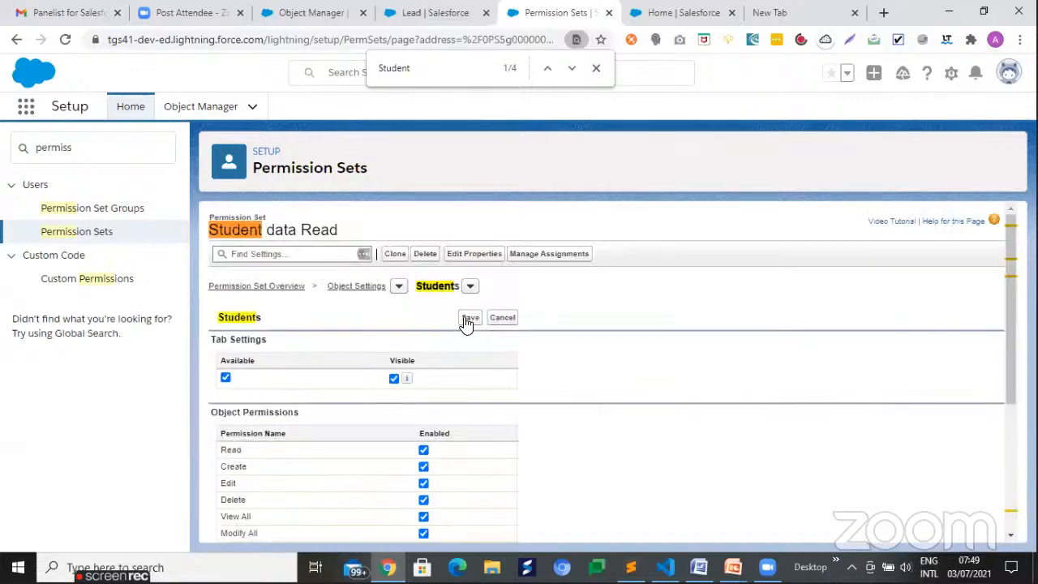
left_click(468, 318)
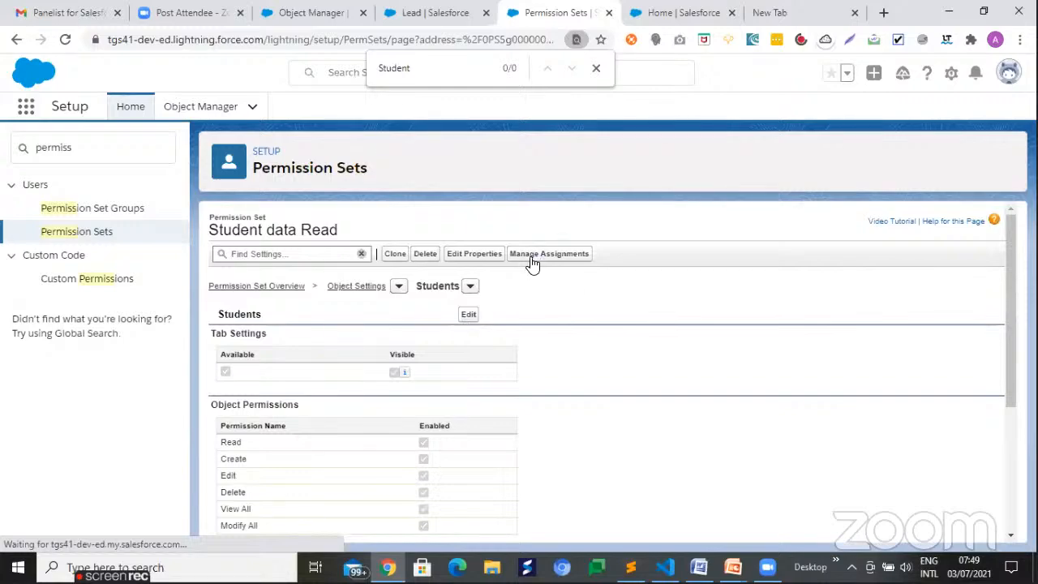
Assign the Student data Read permission set to "2 user" from the All Users list and finish the assignment.
left_click(531, 255)
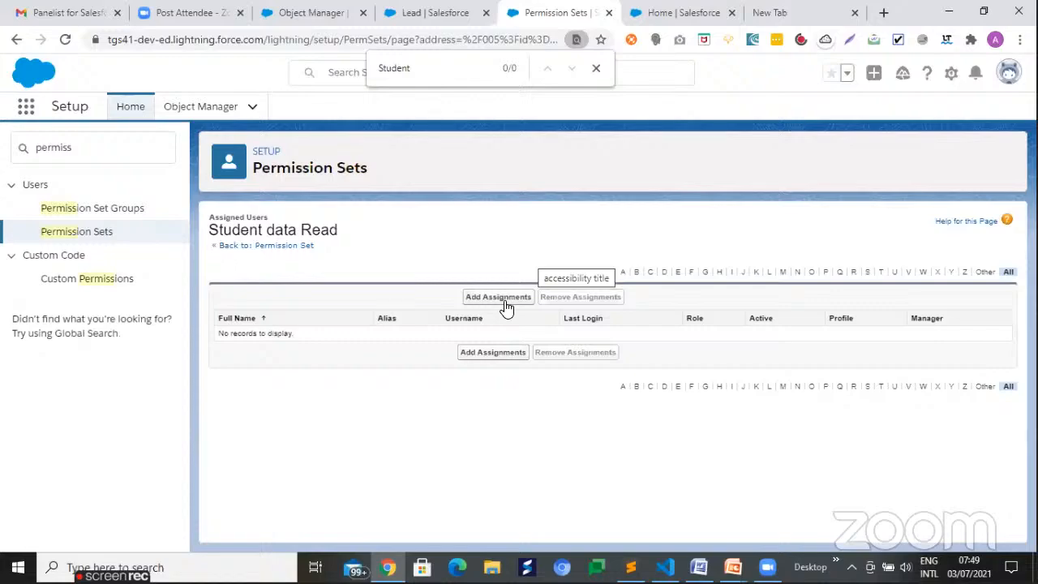
left_click(505, 302)
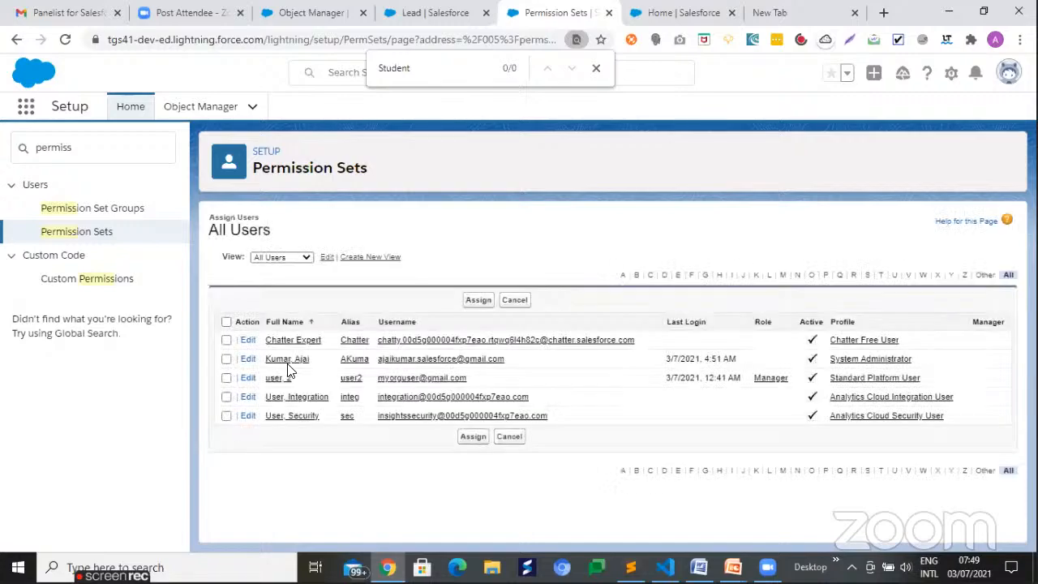
left_click(226, 379)
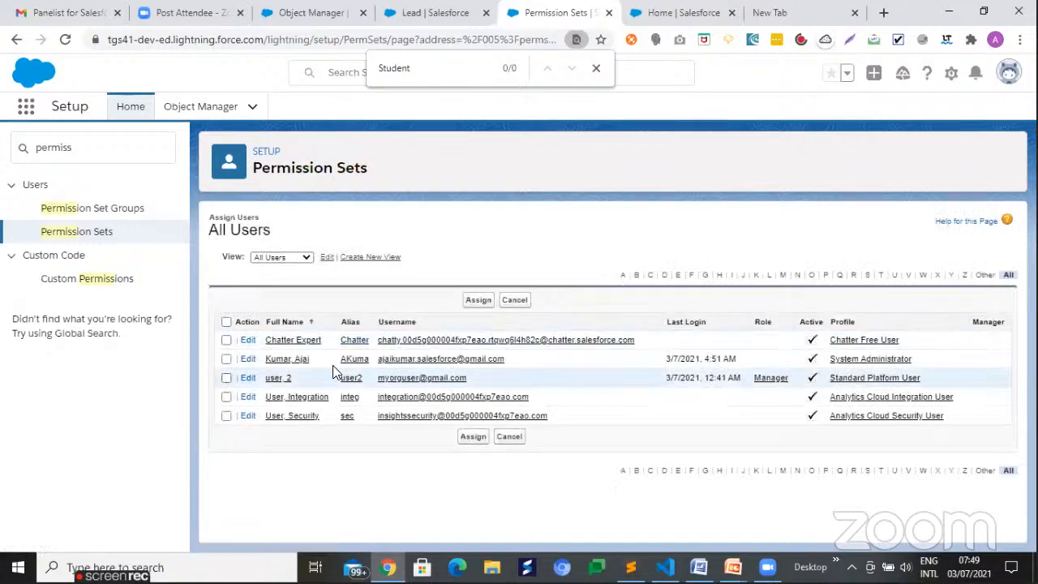
left_click(478, 301)
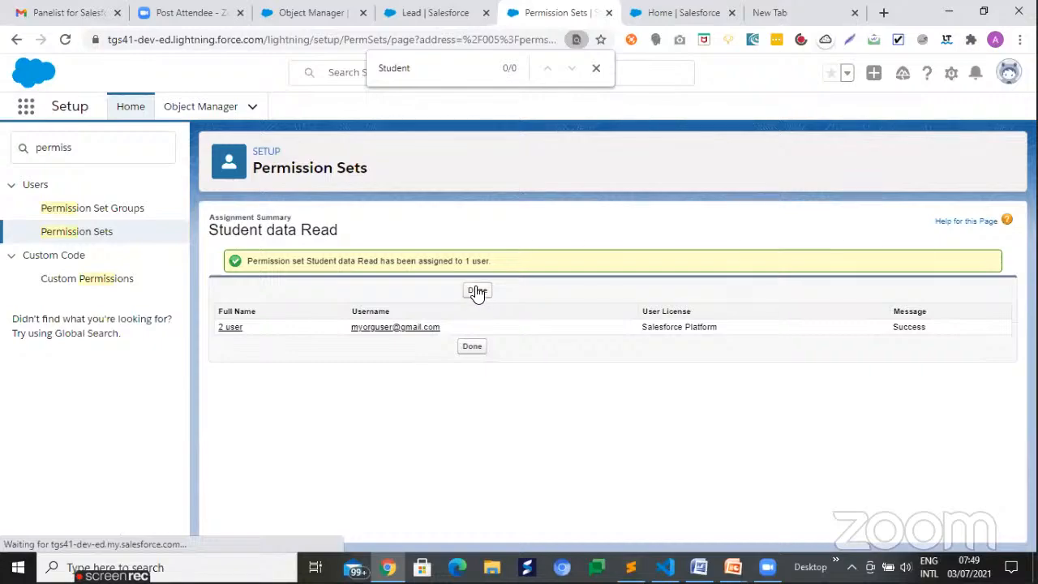
left_click(477, 292)
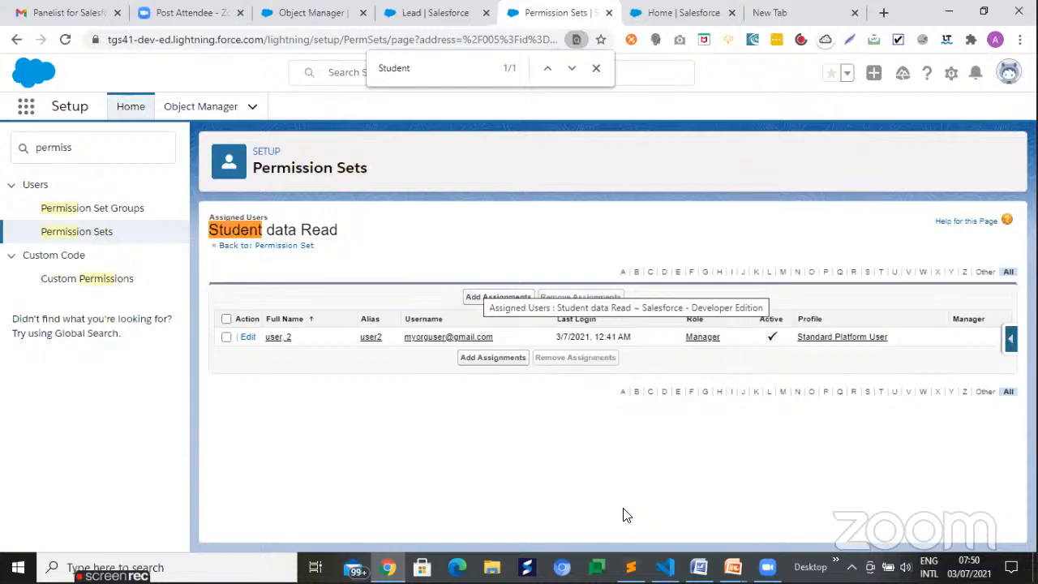
Switch to the running PowerPoint slide show and advance to the Manual Sharing slide.
left_click(732, 567)
left_click(792, 514)
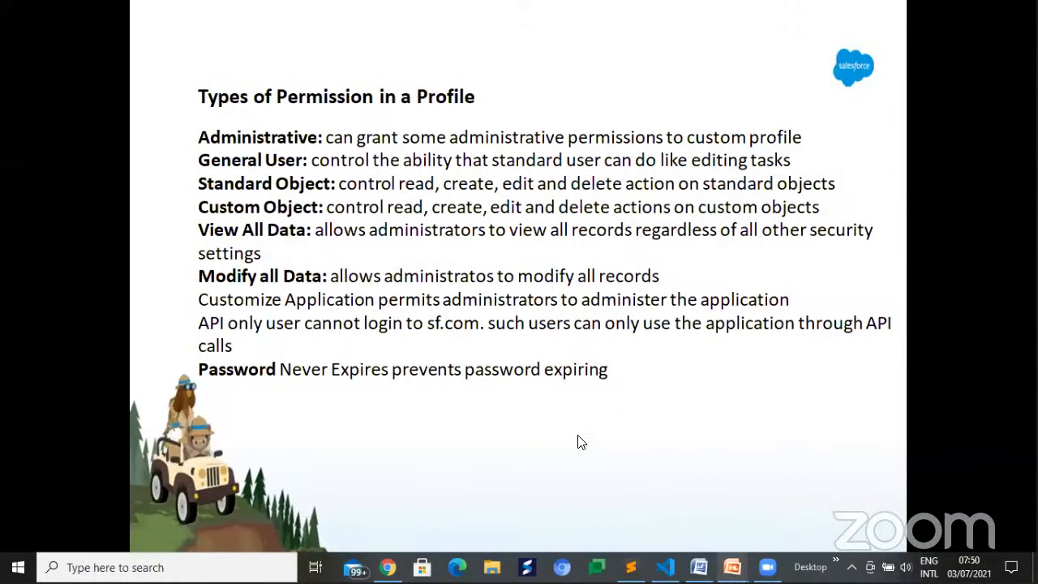
left_click(581, 442)
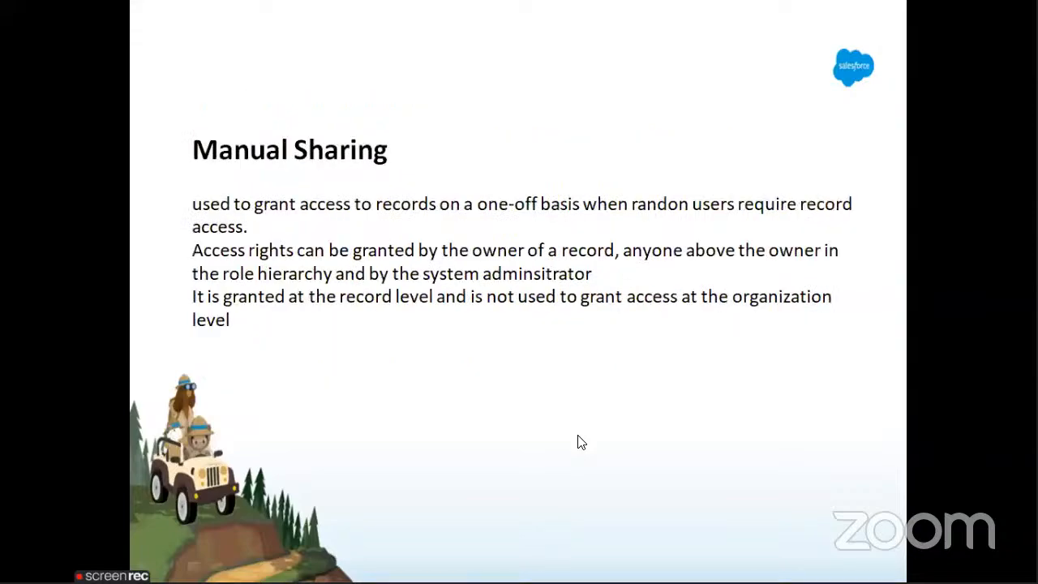